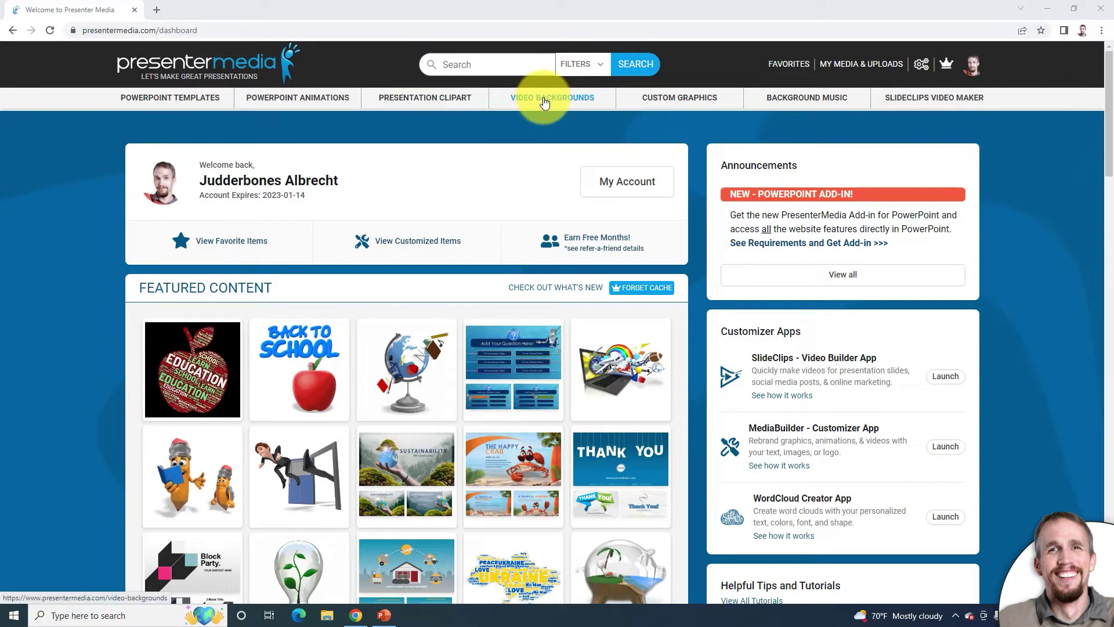
Open the PowerPoint Animations category and look over the first page of items.
{"action": "mouse_move", "coordinate": [278, 99]}
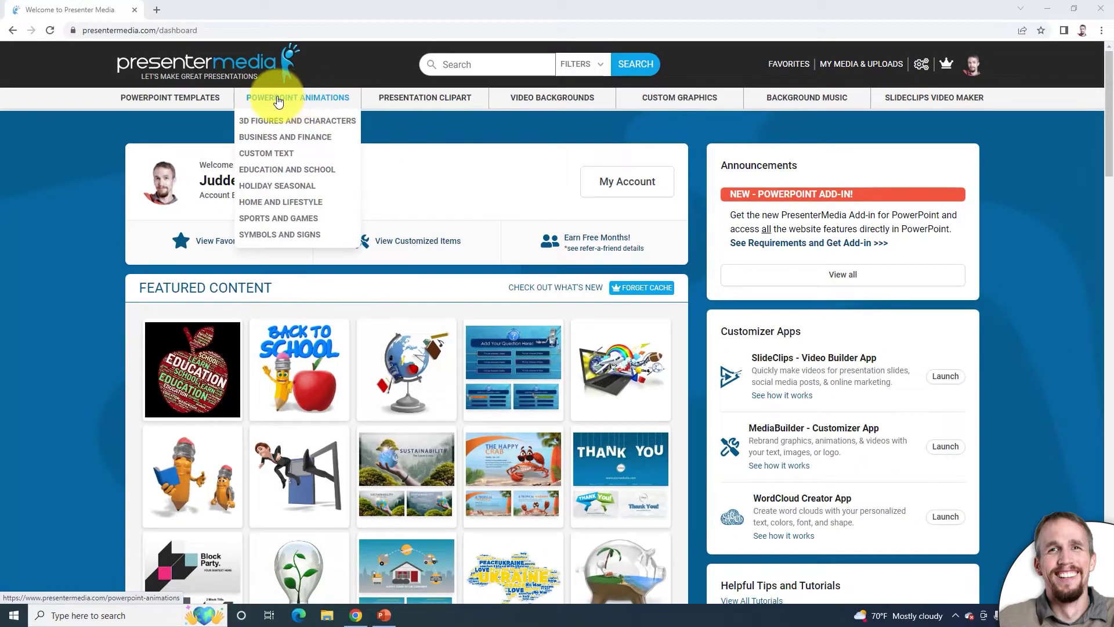
{"action": "left_click", "coordinate": [294, 102]}
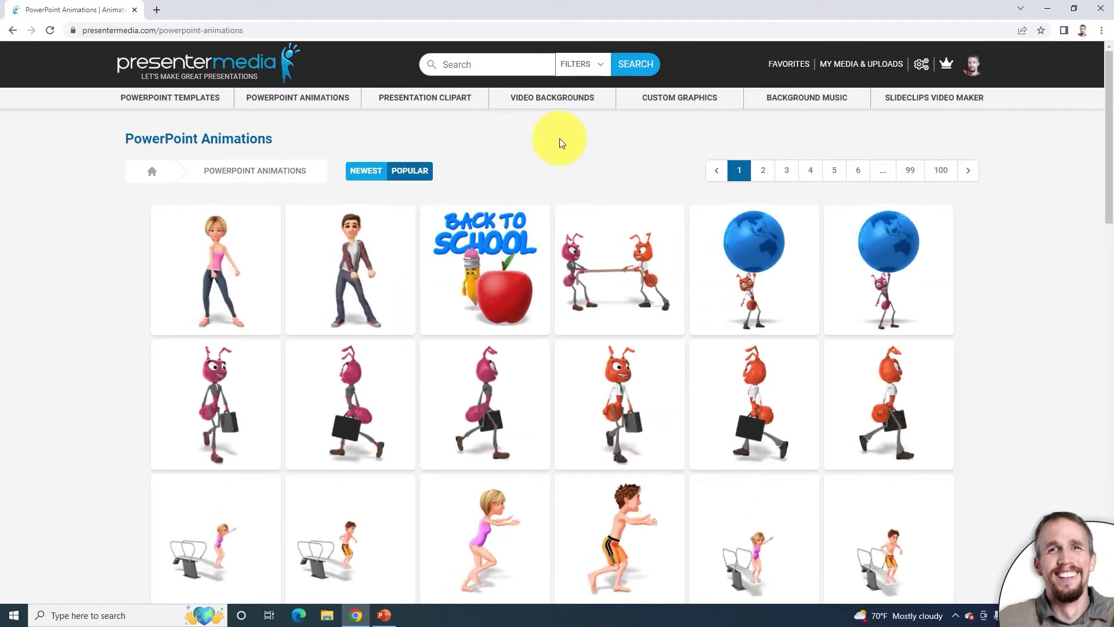
{"action": "scroll", "coordinate": [560, 142], "scroll_direction": "down", "scroll_amount": 1}
{"action": "scroll", "coordinate": [561, 143], "scroll_direction": "up", "scroll_amount": 1}
{"action": "scroll", "coordinate": [996, 341], "scroll_direction": "down", "scroll_amount": 3}
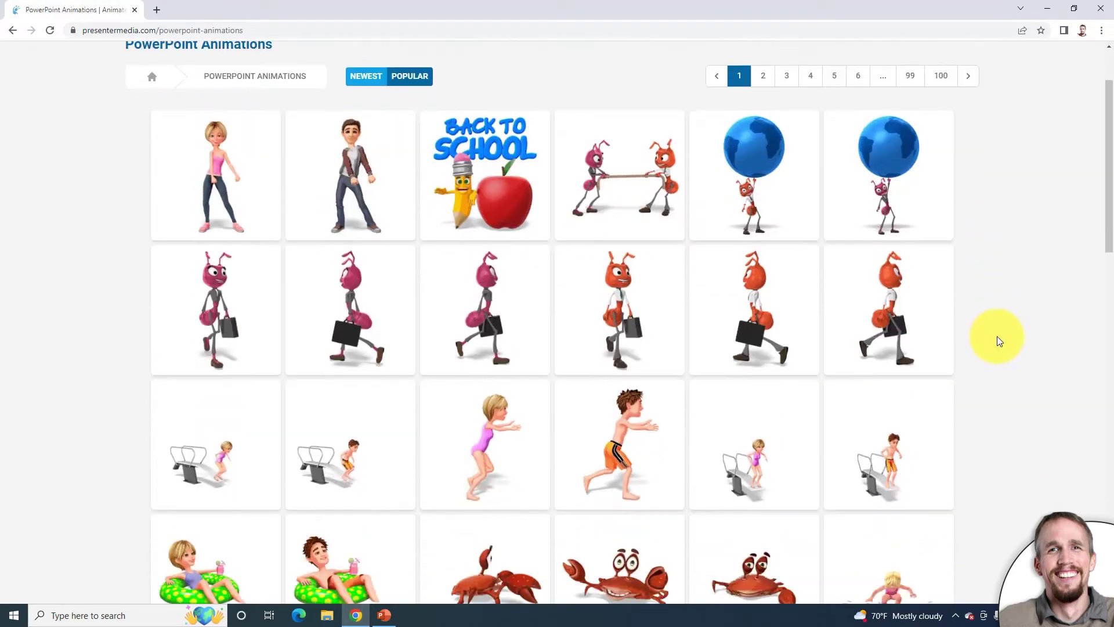
{"action": "scroll", "coordinate": [997, 336], "scroll_direction": "up", "scroll_amount": 3}
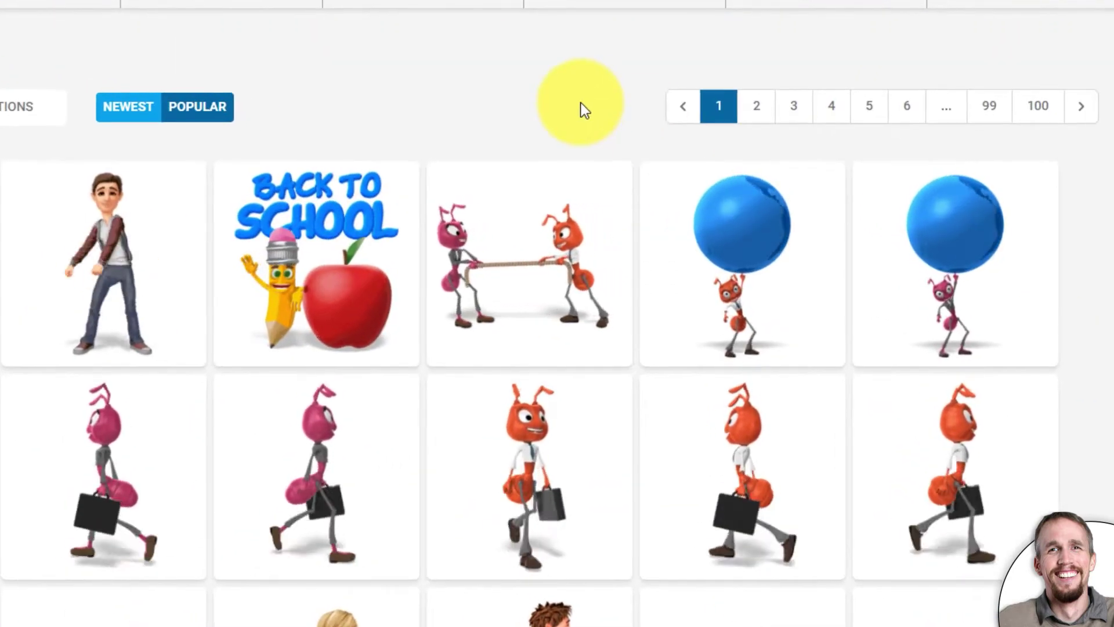
Browse pages 2, 3 and 4 of the animations and return to page 1.
{"action": "left_click", "coordinate": [757, 106]}
{"action": "left_click", "coordinate": [792, 116]}
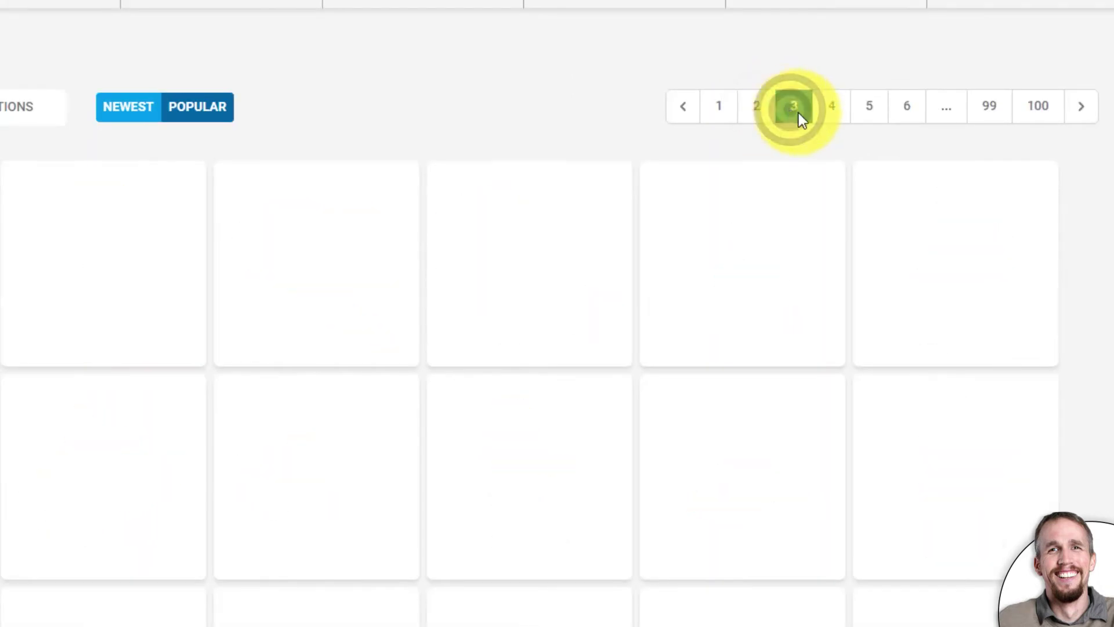
{"action": "left_click", "coordinate": [833, 108]}
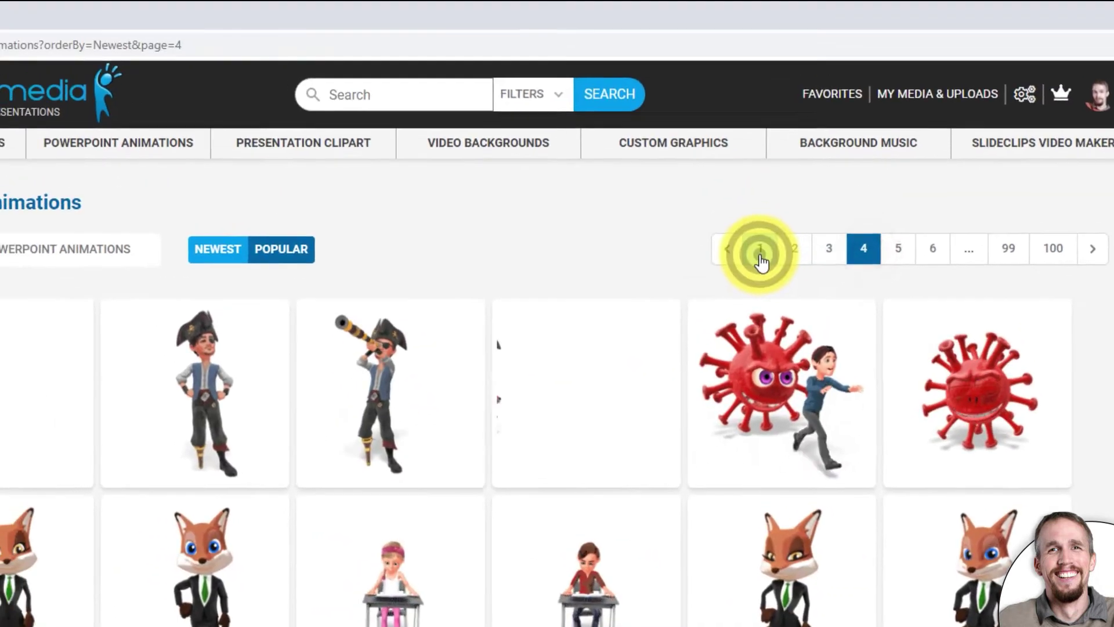
{"action": "left_click", "coordinate": [722, 116]}
Filter the site search to Animations and activate the search field without entering a term.
{"action": "left_click", "coordinate": [540, 139]}
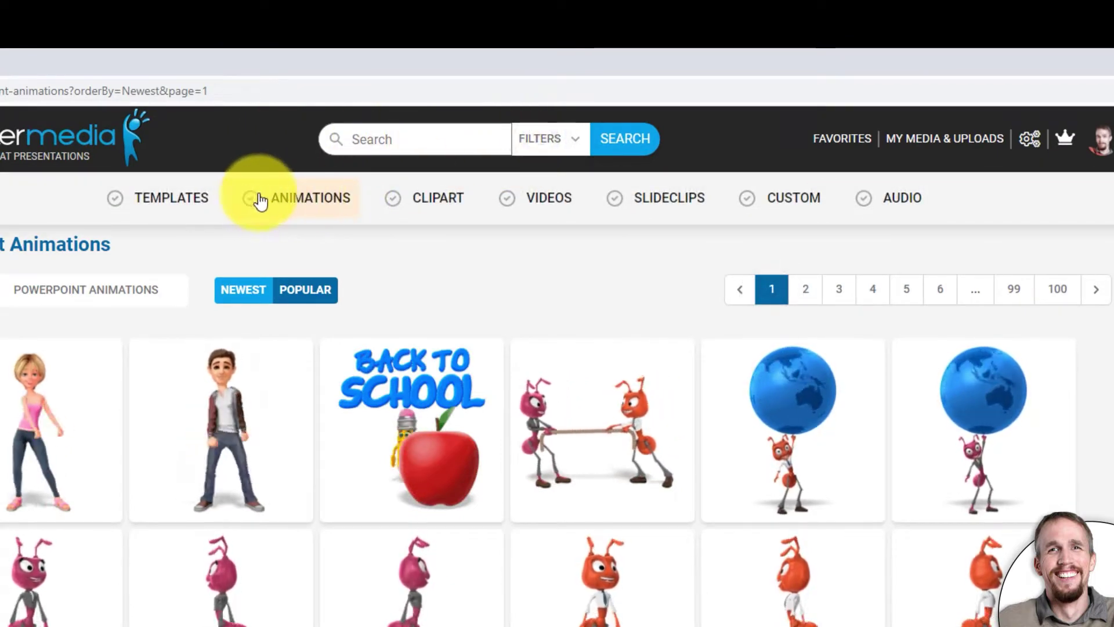
{"action": "left_click", "coordinate": [295, 203]}
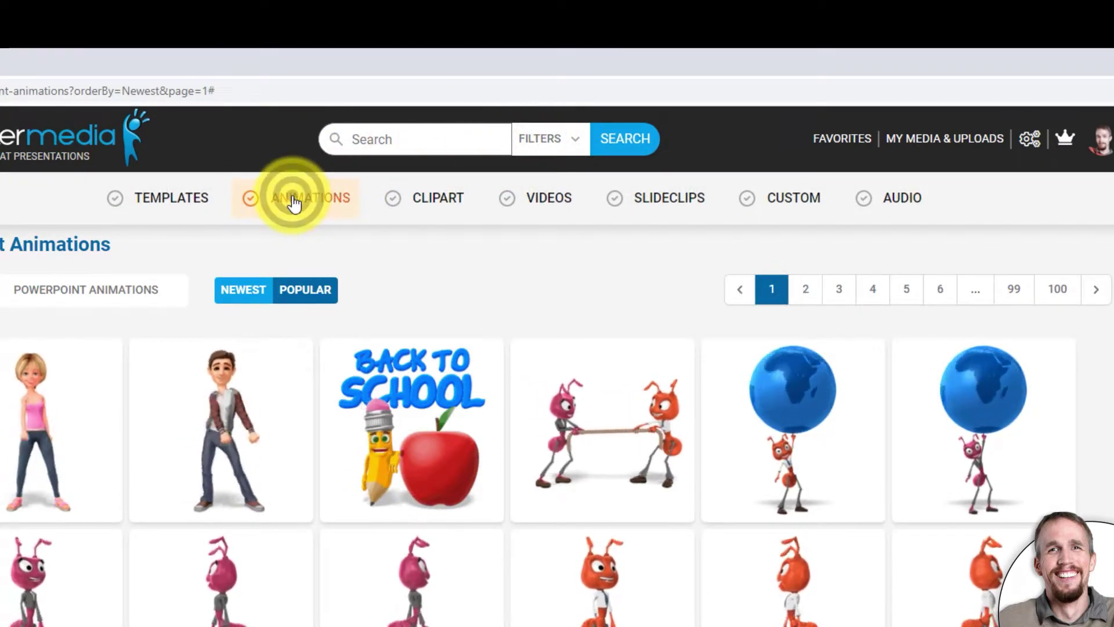
{"action": "left_click", "coordinate": [397, 141]}
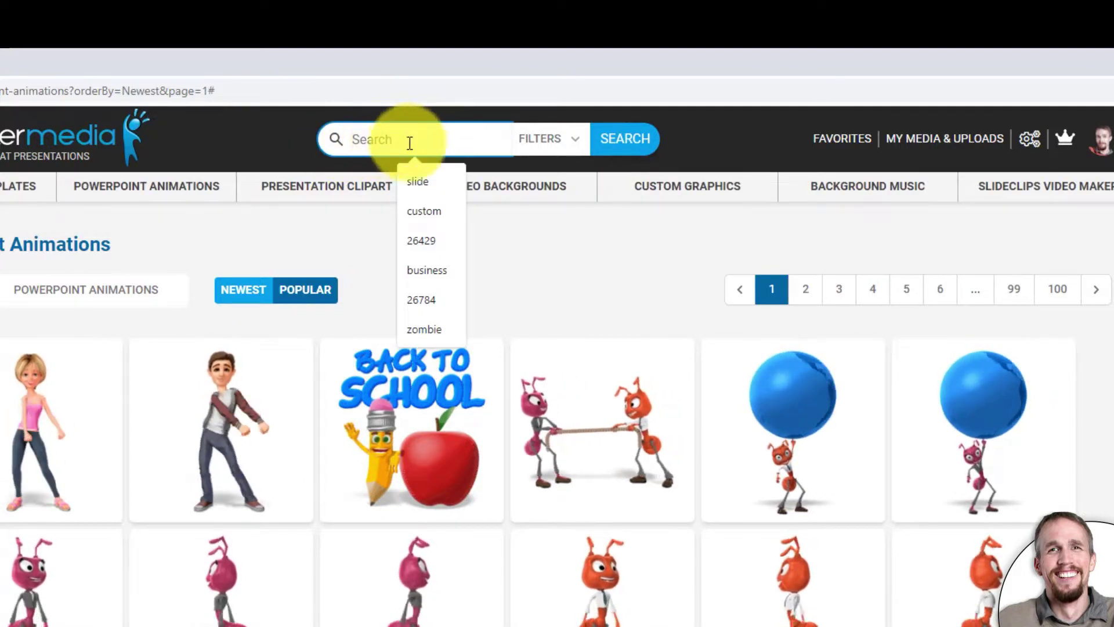
{"action": "left_click", "coordinate": [537, 255]}
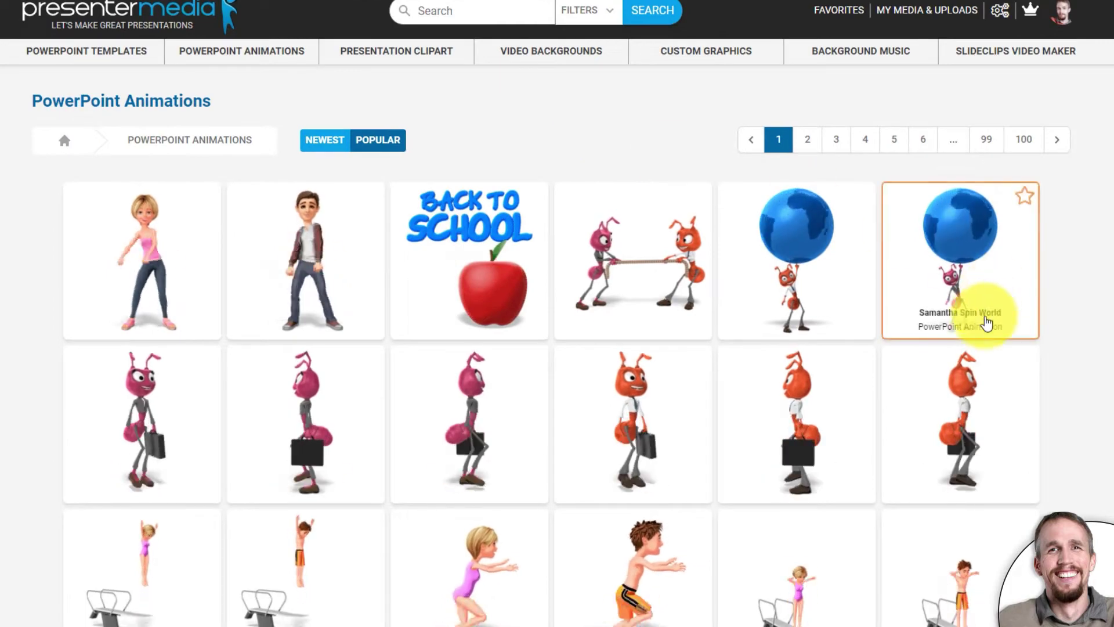
Browse the animations on the first page and open the item of the man doing the floss dance.
{"action": "scroll", "coordinate": [986, 313], "scroll_direction": "down", "scroll_amount": 5}
{"action": "scroll", "coordinate": [994, 331], "scroll_direction": "up", "scroll_amount": 4}
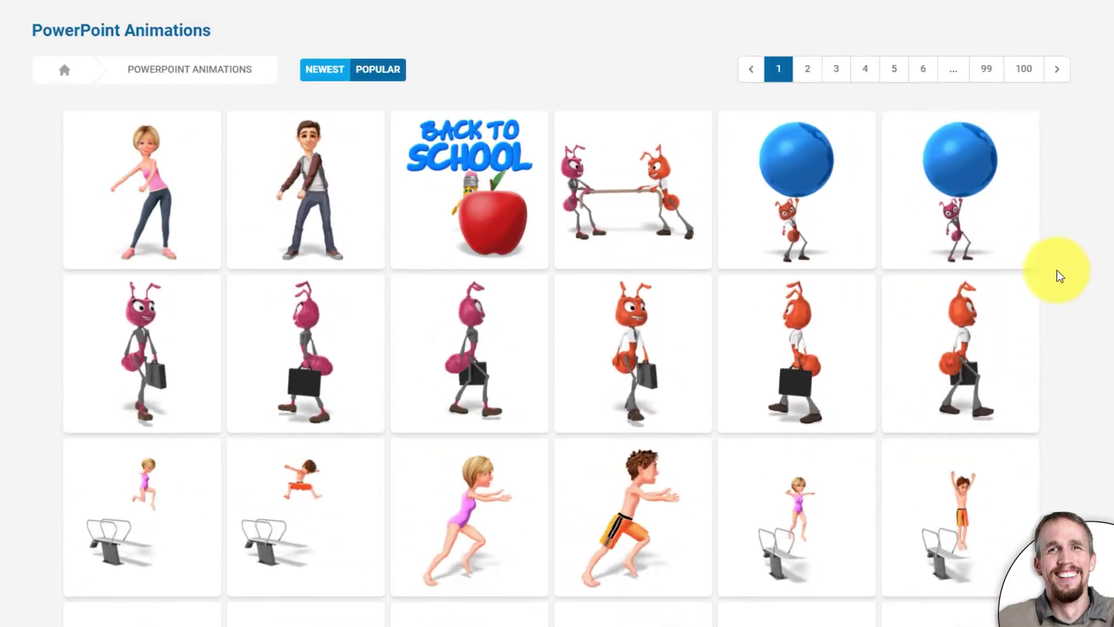
{"action": "scroll", "coordinate": [1057, 270], "scroll_direction": "down", "scroll_amount": 2}
{"action": "scroll", "coordinate": [1055, 277], "scroll_direction": "up", "scroll_amount": 3}
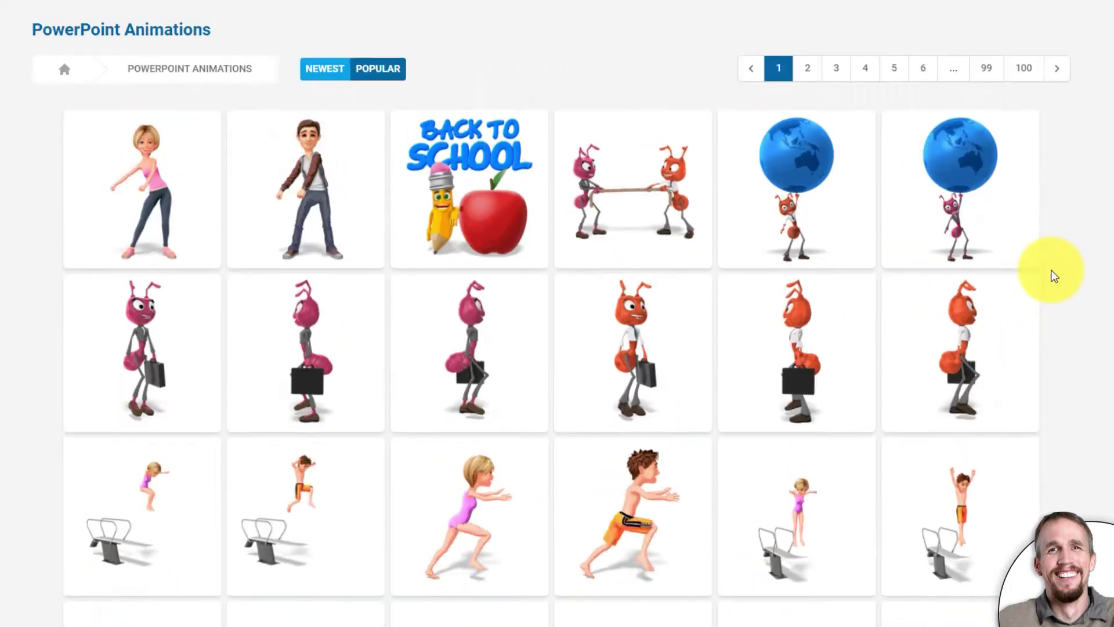
{"action": "scroll", "coordinate": [1055, 277], "scroll_direction": "down", "scroll_amount": 4}
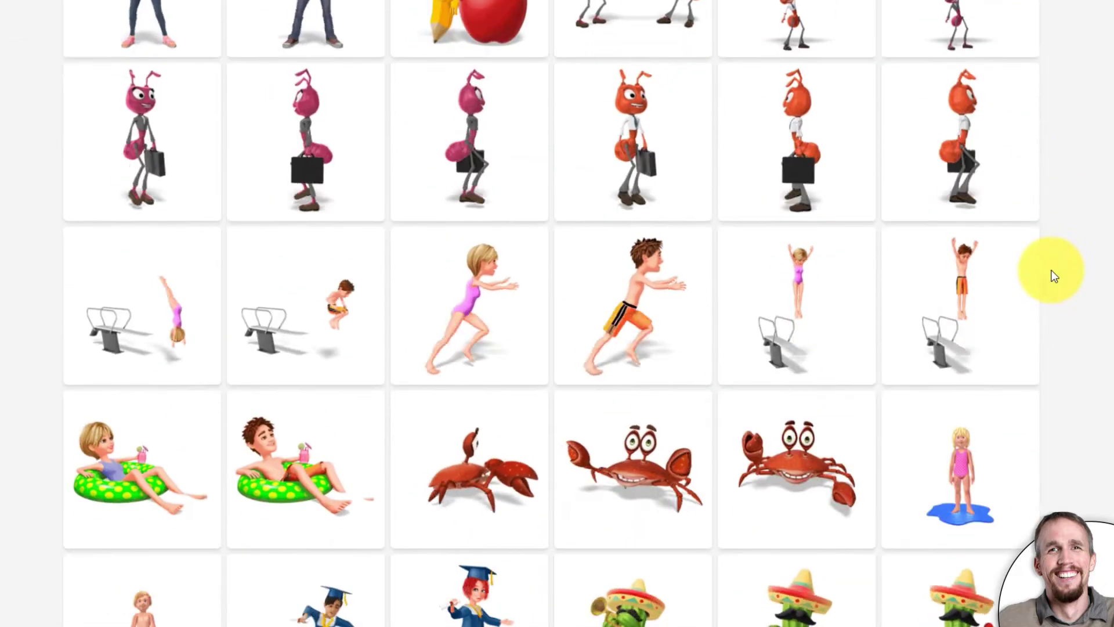
{"action": "scroll", "coordinate": [1055, 276], "scroll_direction": "down", "scroll_amount": 2}
{"action": "scroll", "coordinate": [1054, 276], "scroll_direction": "up", "scroll_amount": 6}
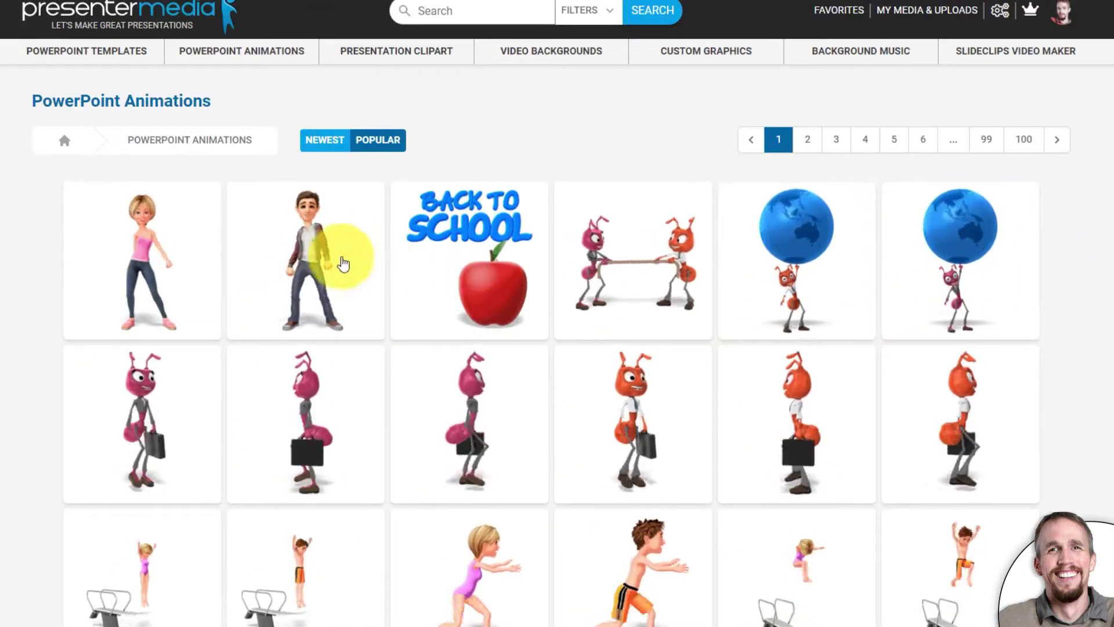
{"action": "left_click", "coordinate": [303, 238]}
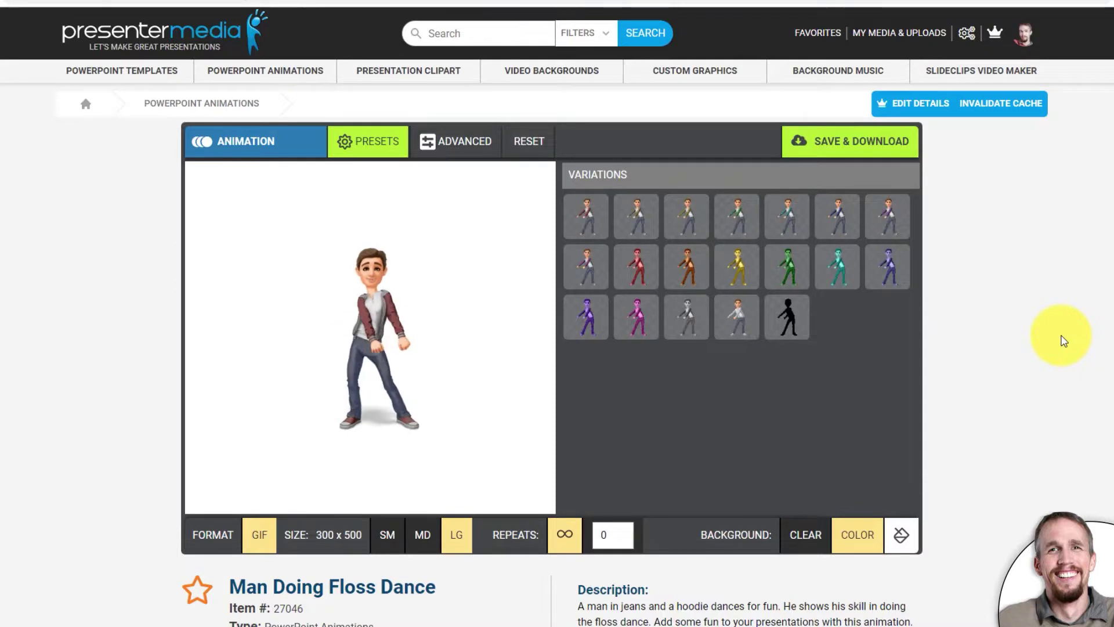
Try the White and Clear background options for the quick downloads of the floss dance animation.
{"action": "scroll", "coordinate": [1065, 340], "scroll_direction": "down", "scroll_amount": 2}
{"action": "scroll", "coordinate": [1068, 339], "scroll_direction": "up", "scroll_amount": 1}
{"action": "scroll", "coordinate": [1044, 238], "scroll_direction": "up", "scroll_amount": 1}
{"action": "scroll", "coordinate": [1045, 238], "scroll_direction": "down", "scroll_amount": 4}
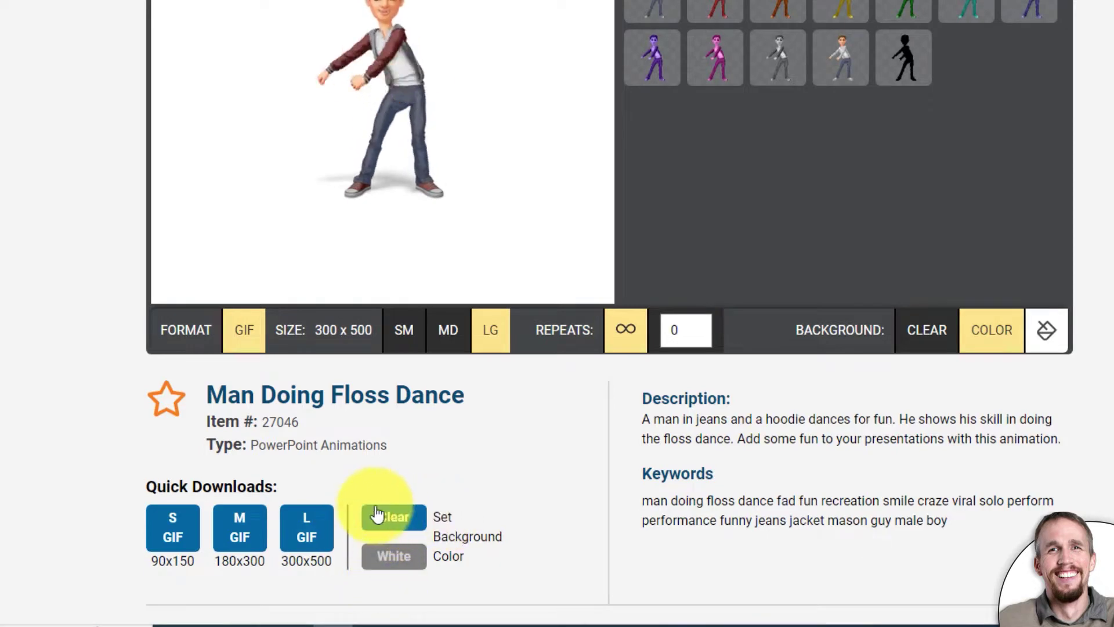
{"action": "left_click", "coordinate": [386, 570]}
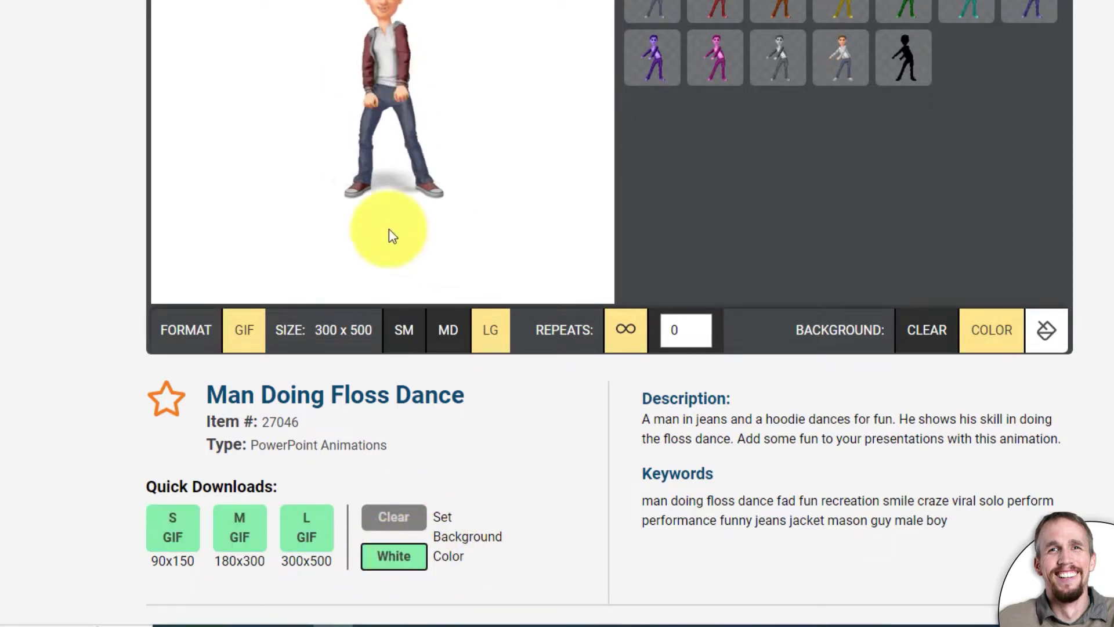
{"action": "left_click", "coordinate": [394, 529]}
{"action": "left_click", "coordinate": [394, 551]}
{"action": "left_click", "coordinate": [392, 525]}
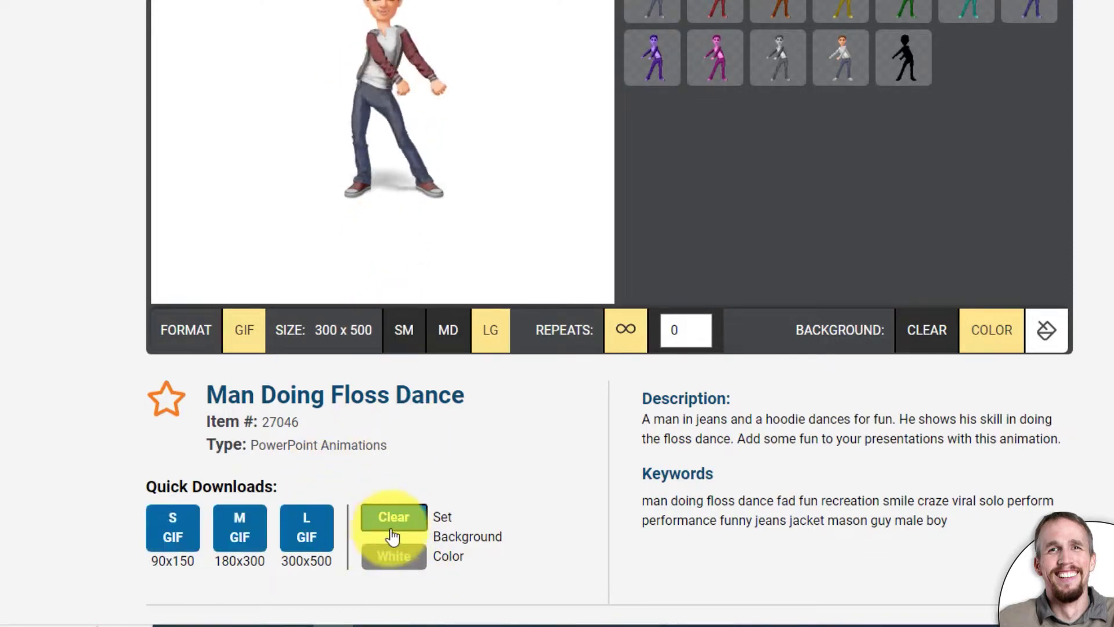
Set the quick download background to White and save the large 300x500 GIF in the Downloads folder.
{"action": "left_click", "coordinate": [403, 555]}
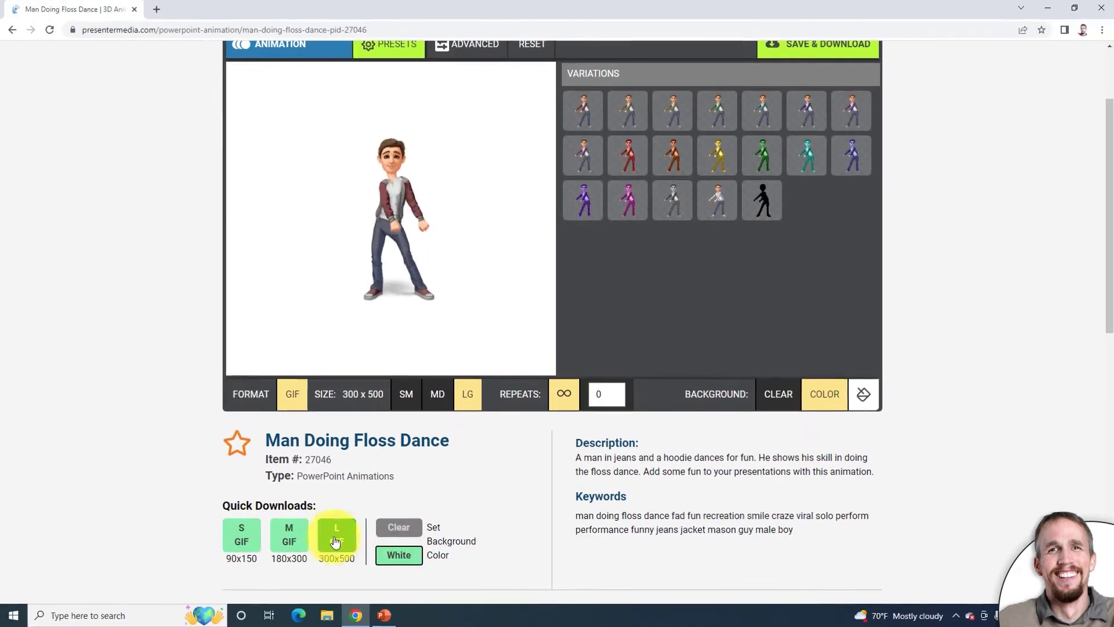
{"action": "left_click", "coordinate": [339, 536]}
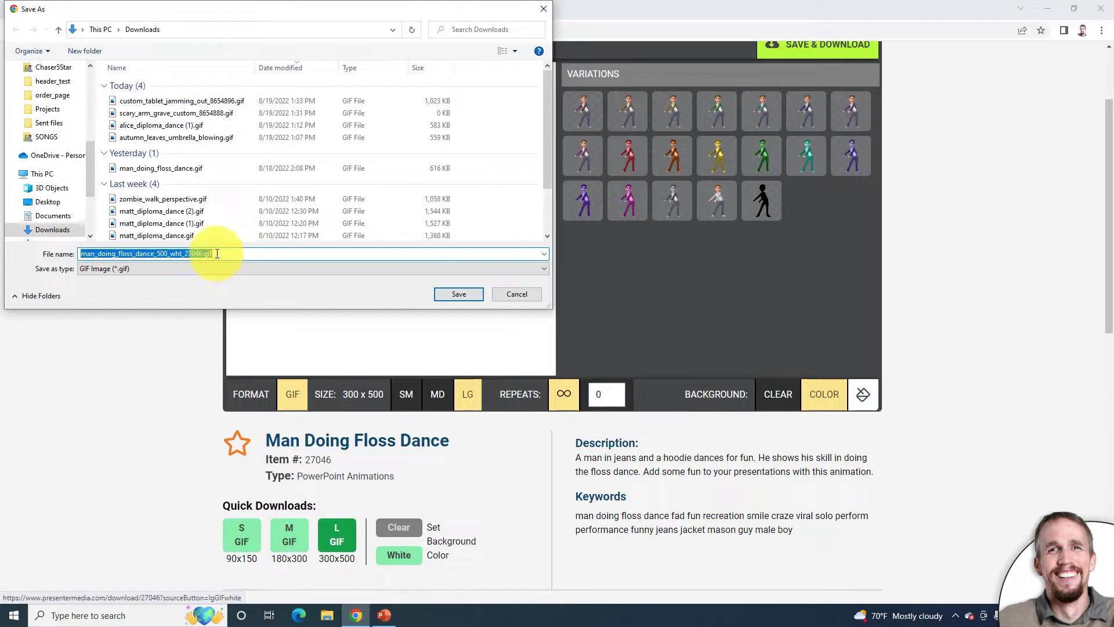
{"action": "left_click", "coordinate": [456, 294]}
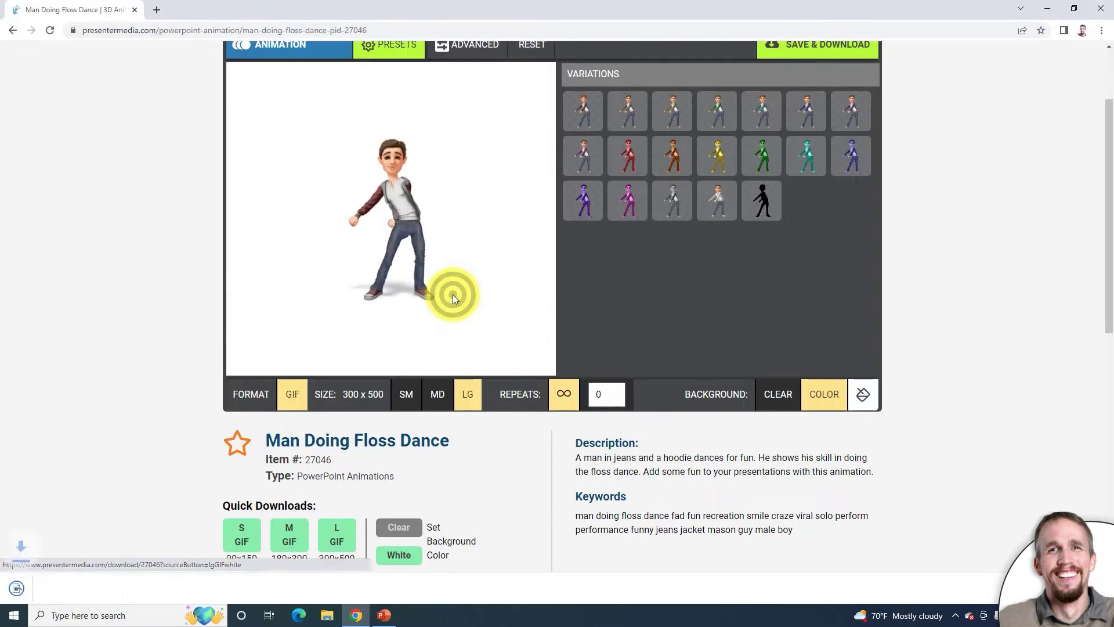
Switch to PowerPoint and insert man_doing_floss_dance_500_wht_27046.gif from the Downloads folder onto the slide.
{"action": "left_click", "coordinate": [385, 616]}
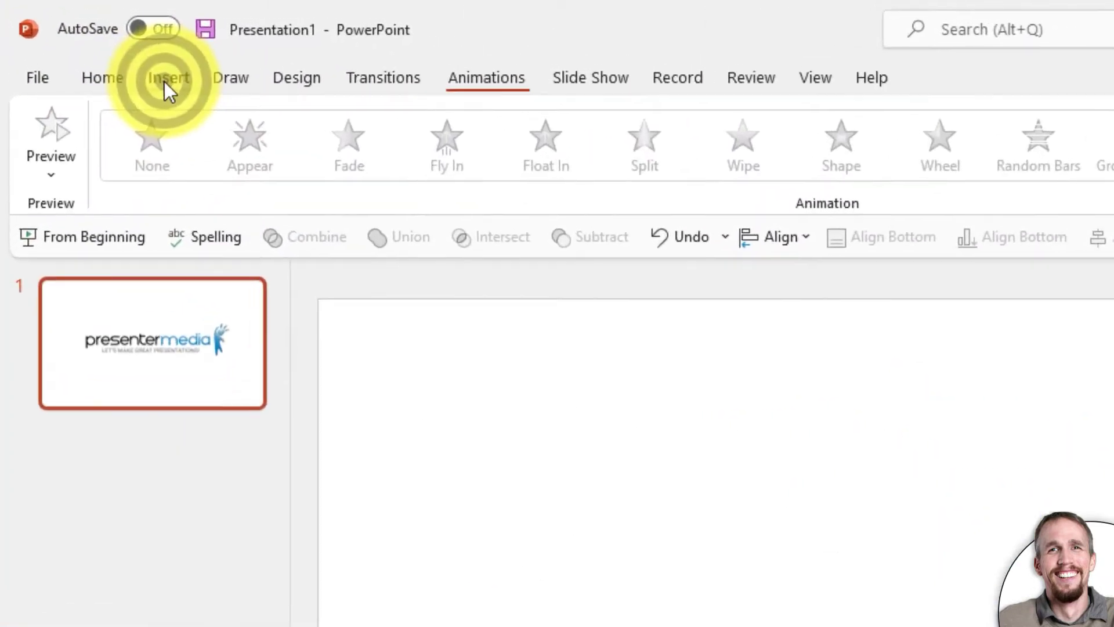
{"action": "left_click", "coordinate": [81, 38]}
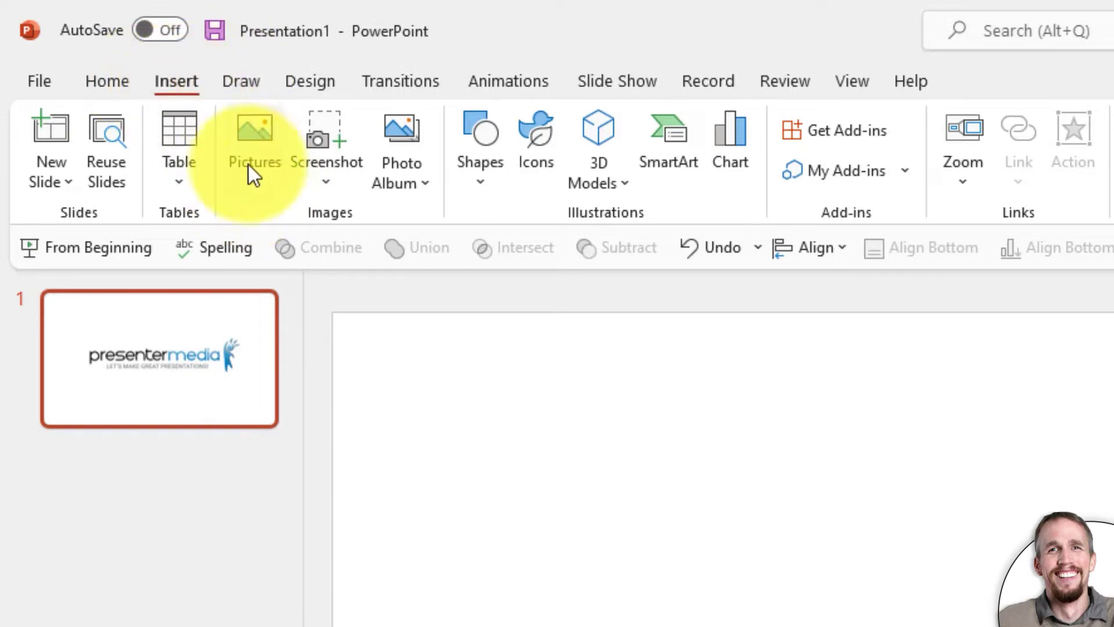
{"action": "left_click", "coordinate": [252, 180]}
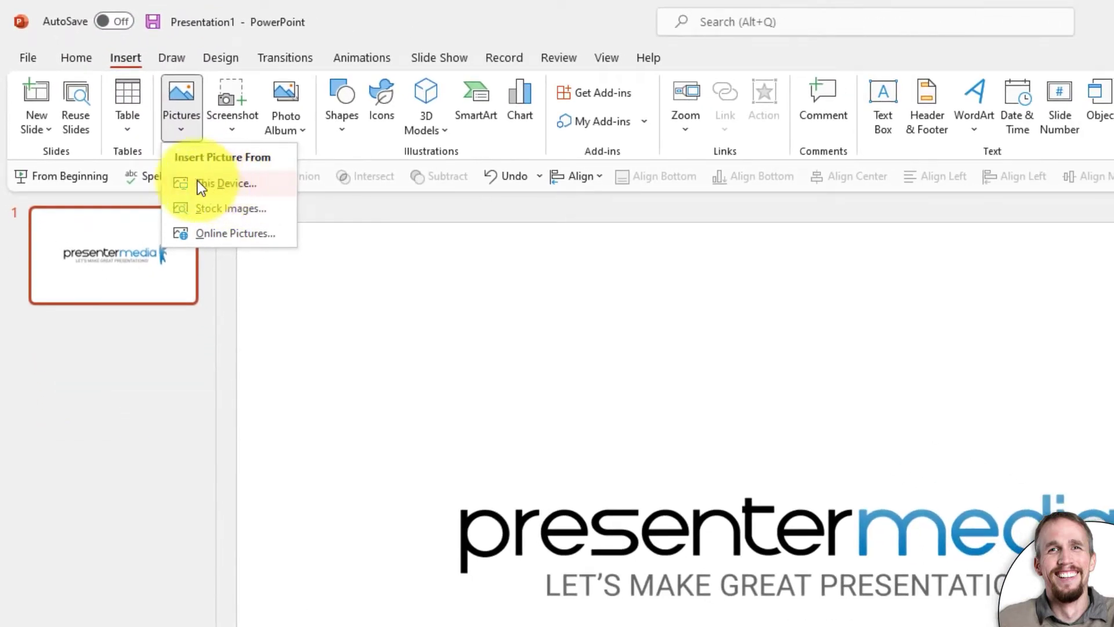
{"action": "left_click", "coordinate": [204, 182]}
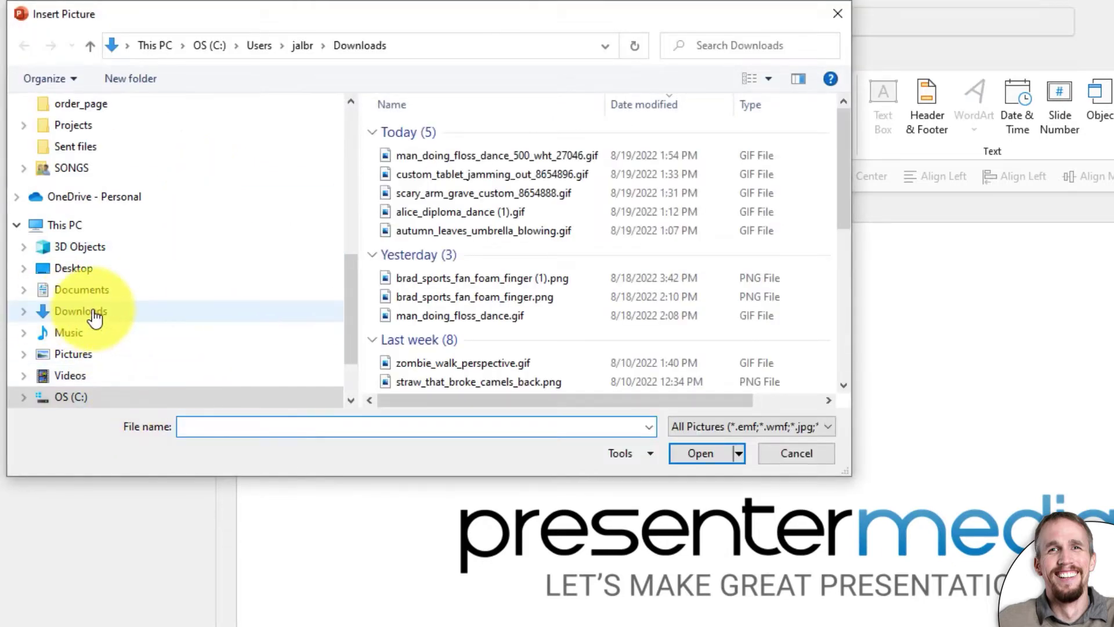
{"action": "left_click", "coordinate": [84, 317]}
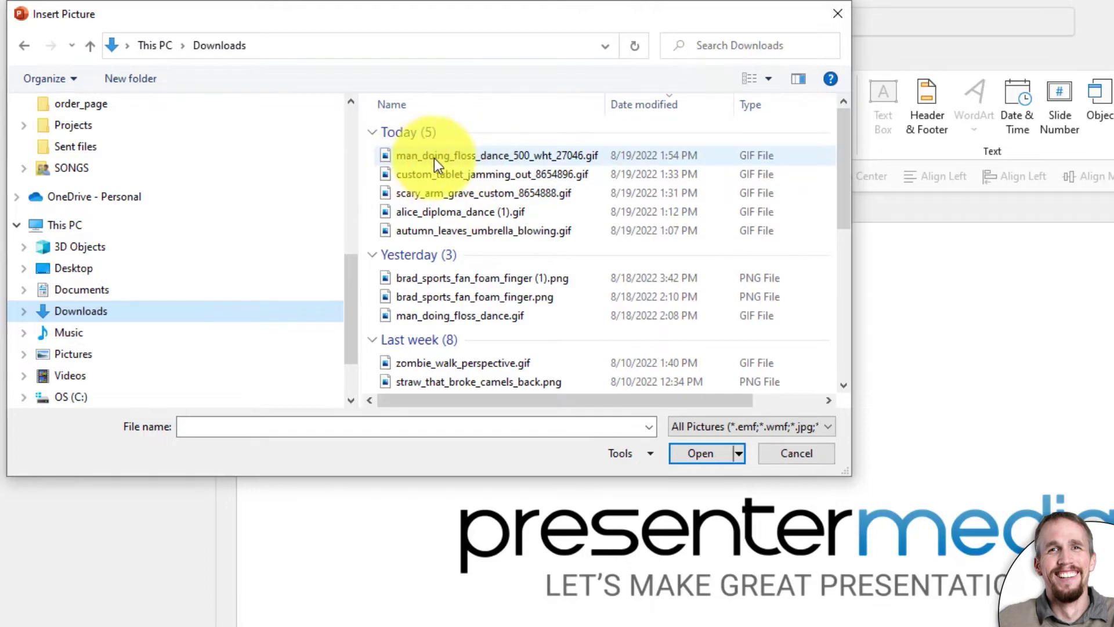
{"action": "left_click", "coordinate": [453, 155]}
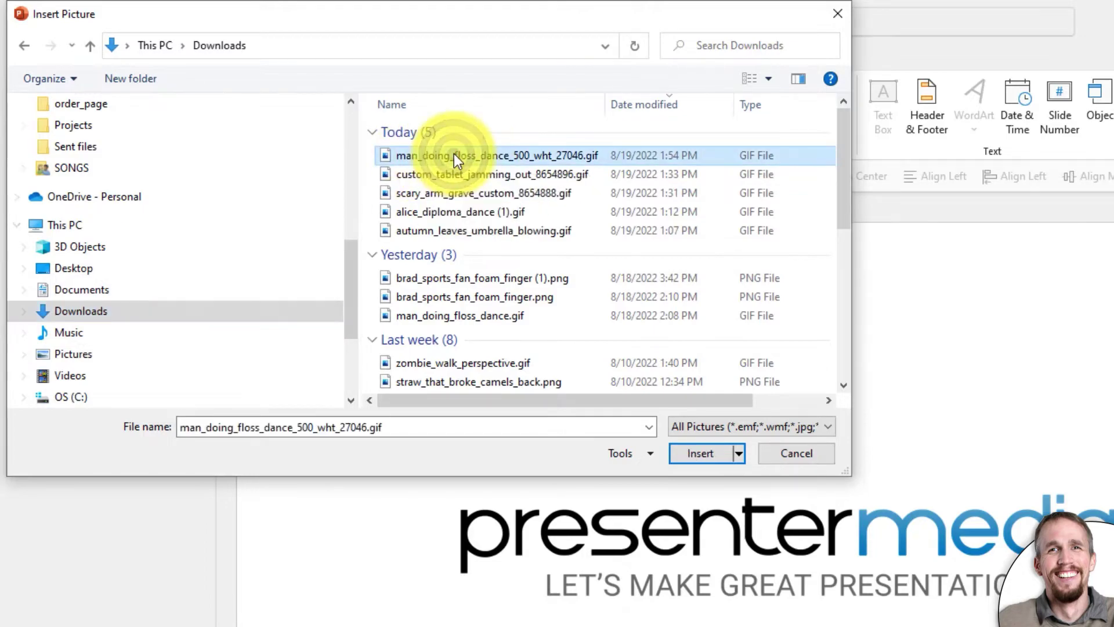
{"action": "left_click", "coordinate": [702, 455]}
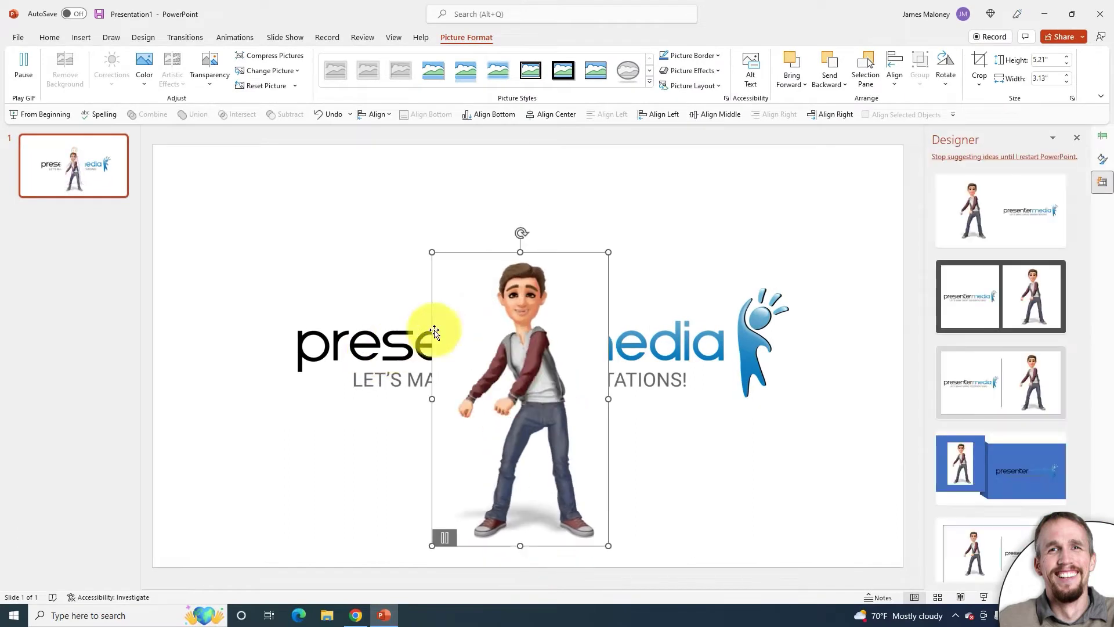
Arrange the slide with the presentermedia logo at its top edge, above the dancing man.
{"action": "left_click", "coordinate": [498, 311]}
{"action": "left_click", "coordinate": [391, 346]}
{"action": "left_click_drag", "start_coordinate": [391, 346], "coordinate": [370, 152]}
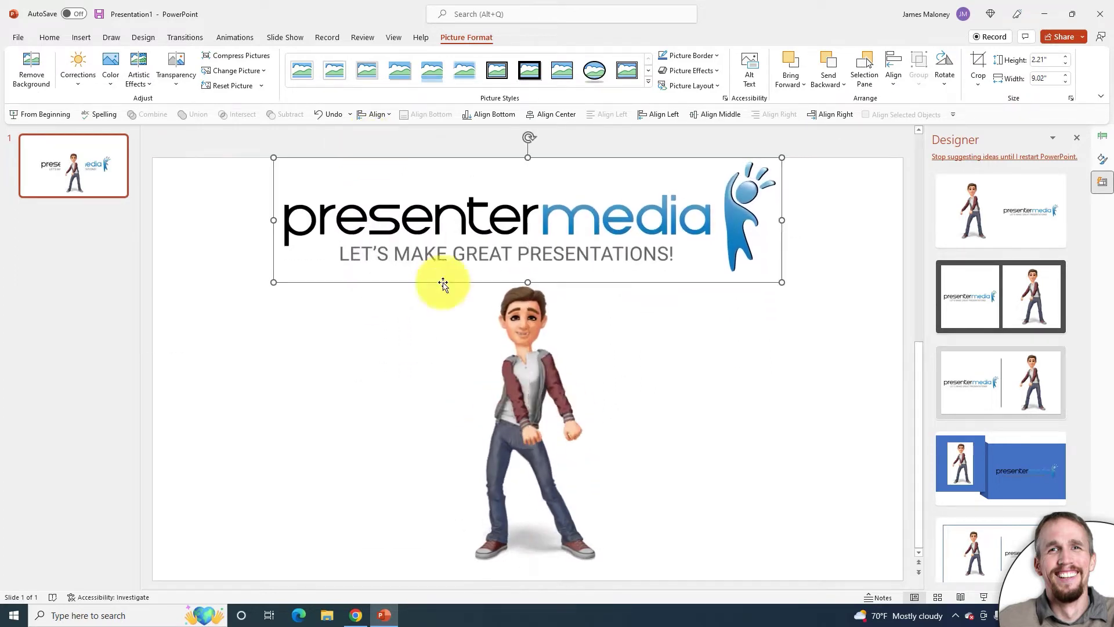
Preview the slide with the animated GIF as a slide show, then return to editing and deselect the logo.
{"action": "left_click", "coordinate": [984, 597]}
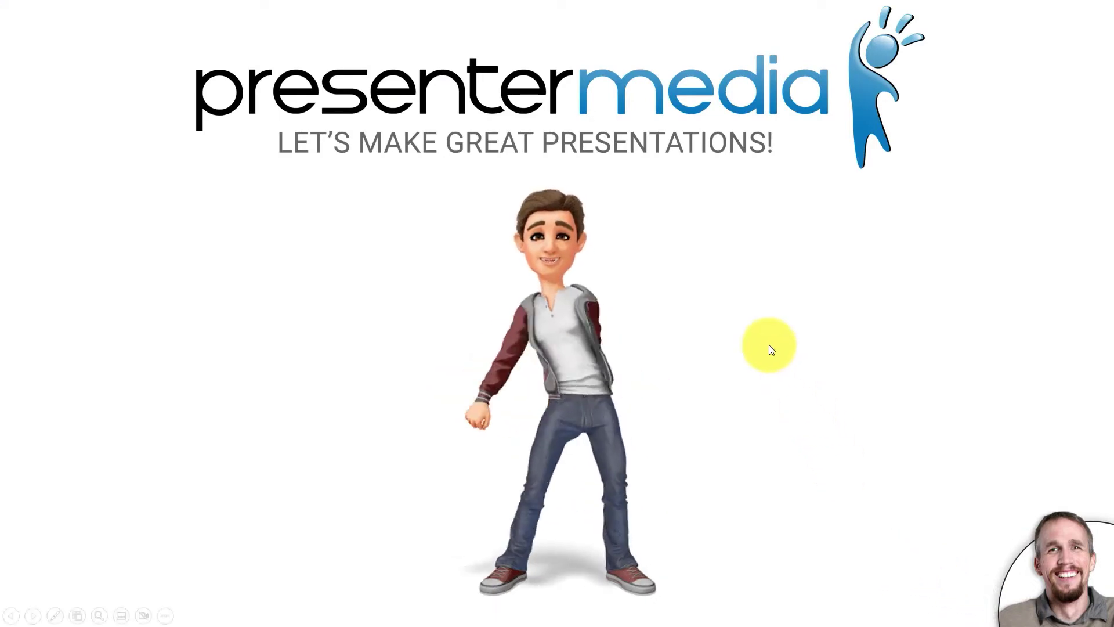
{"action": "key", "text": "Escape"}
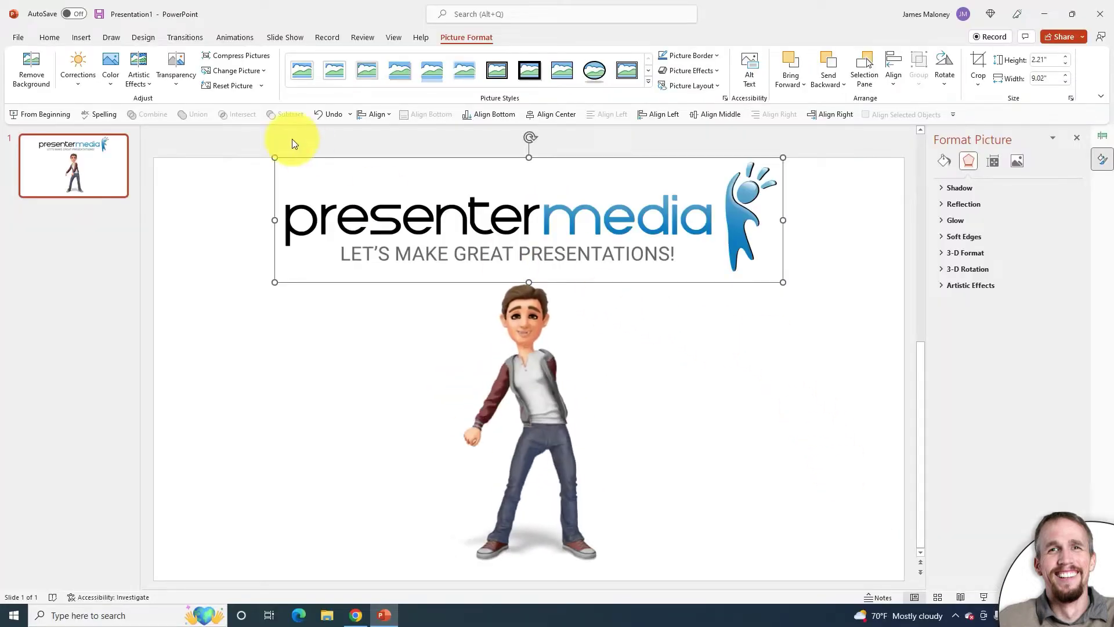
{"action": "left_click", "coordinate": [288, 140]}
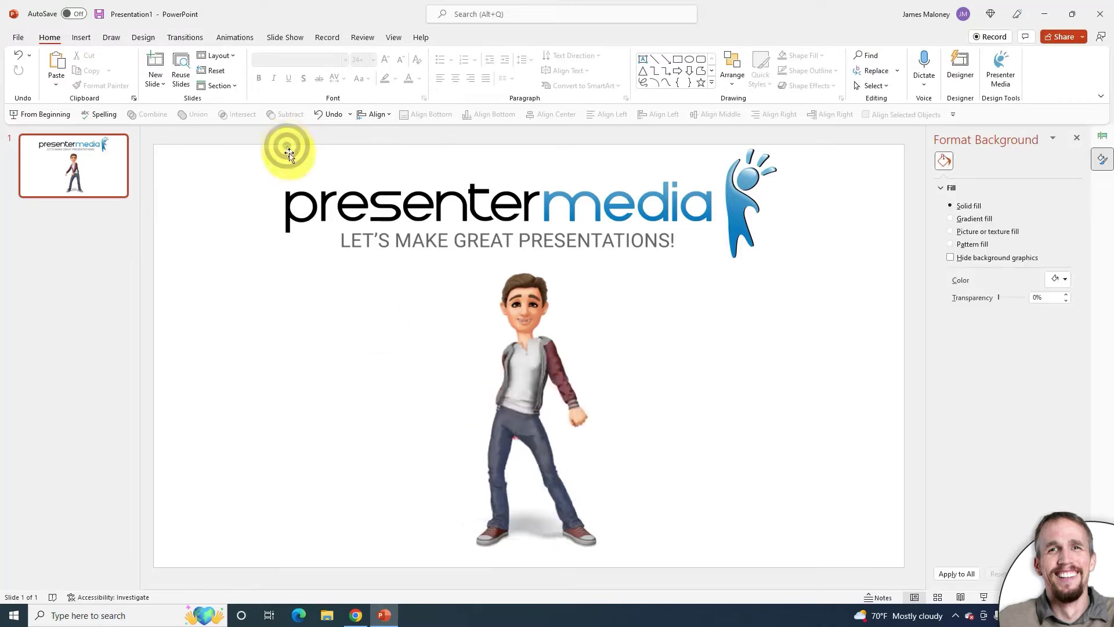
Switch back to Chrome and examine the preset variations and output options of the floss dance animation.
{"action": "left_click", "coordinate": [356, 615]}
{"action": "scroll", "coordinate": [187, 373], "scroll_direction": "up", "scroll_amount": 3}
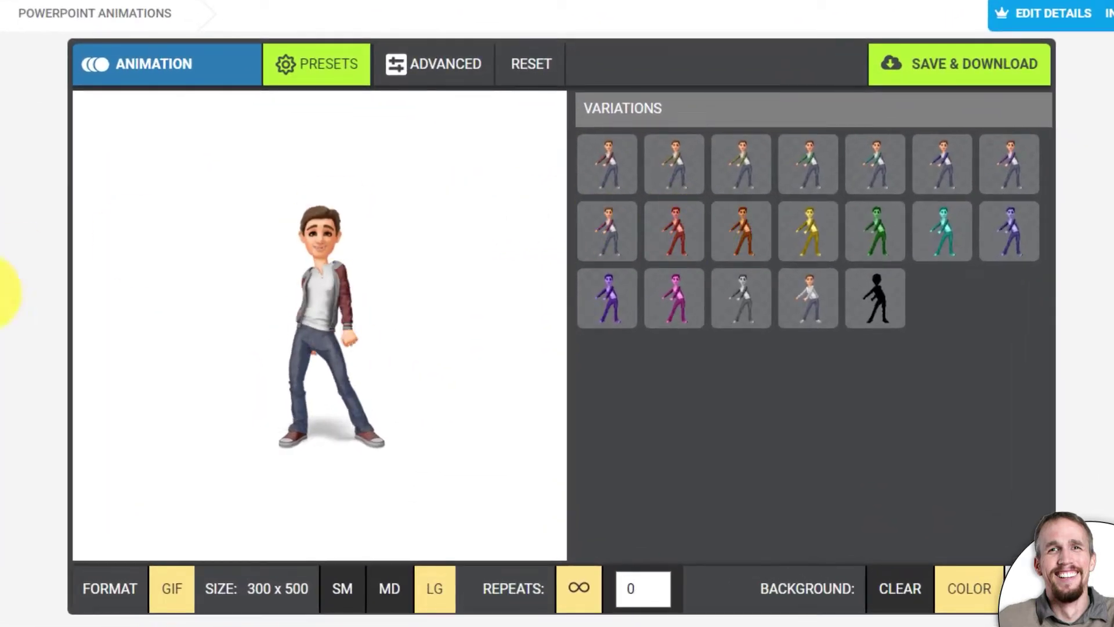
{"action": "scroll", "coordinate": [522, 217], "scroll_direction": "down", "scroll_amount": 3}
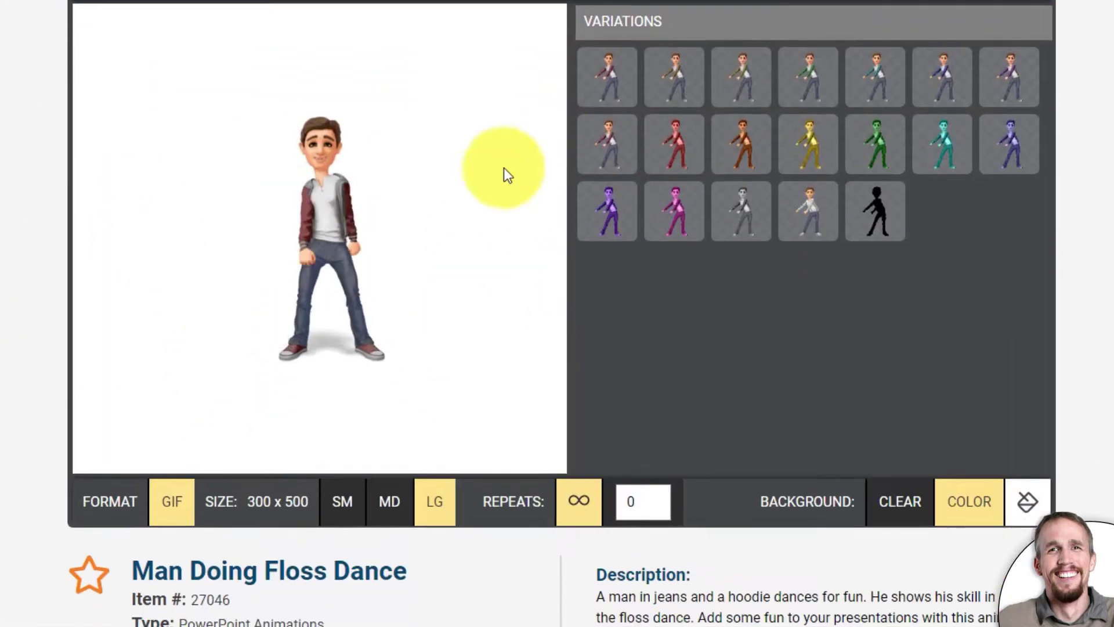
{"action": "scroll", "coordinate": [622, 319], "scroll_direction": "up", "scroll_amount": 3}
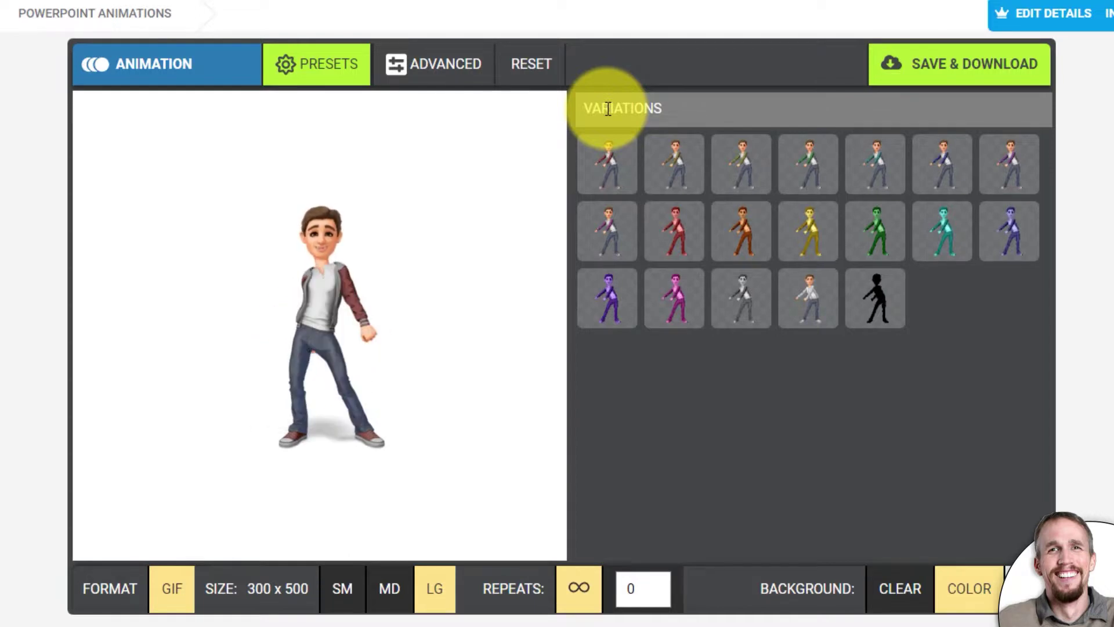
Try several jacket colour variations on the dancing man and apply the preset with teal sleeves and shoes.
{"action": "left_click", "coordinate": [683, 176]}
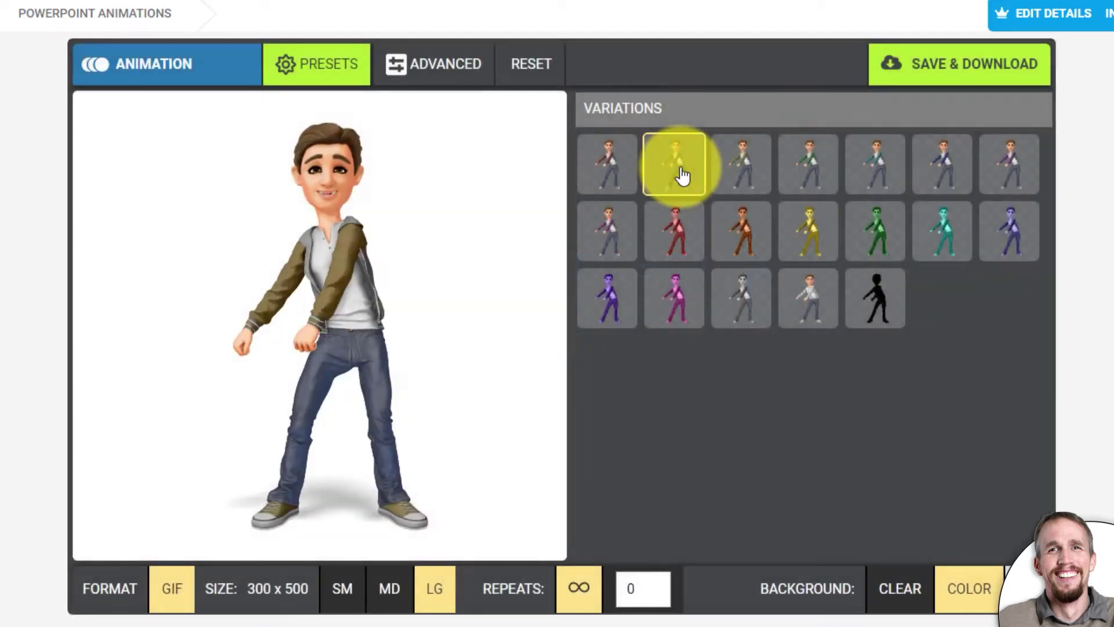
{"action": "left_click", "coordinate": [749, 177]}
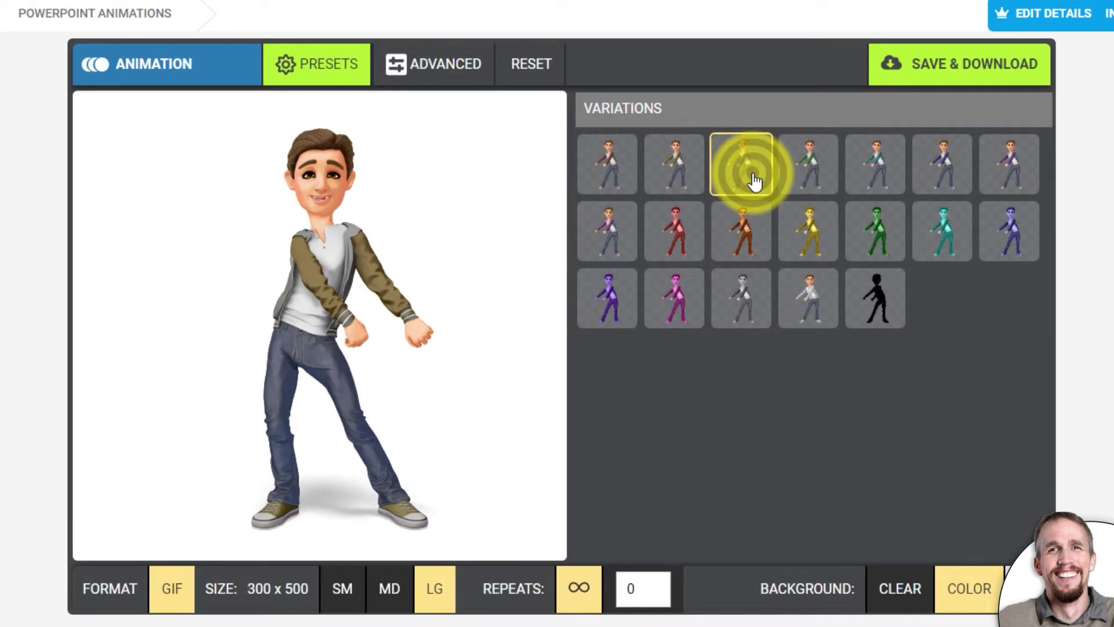
{"action": "left_click", "coordinate": [817, 175]}
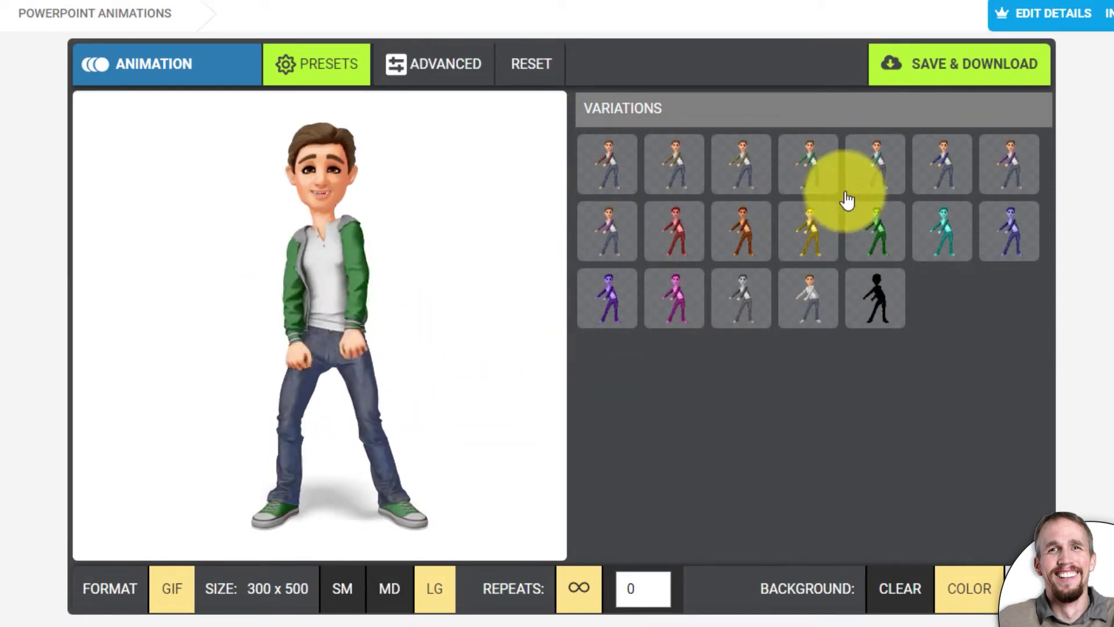
{"action": "left_click", "coordinate": [879, 164]}
{"action": "left_click", "coordinate": [952, 157]}
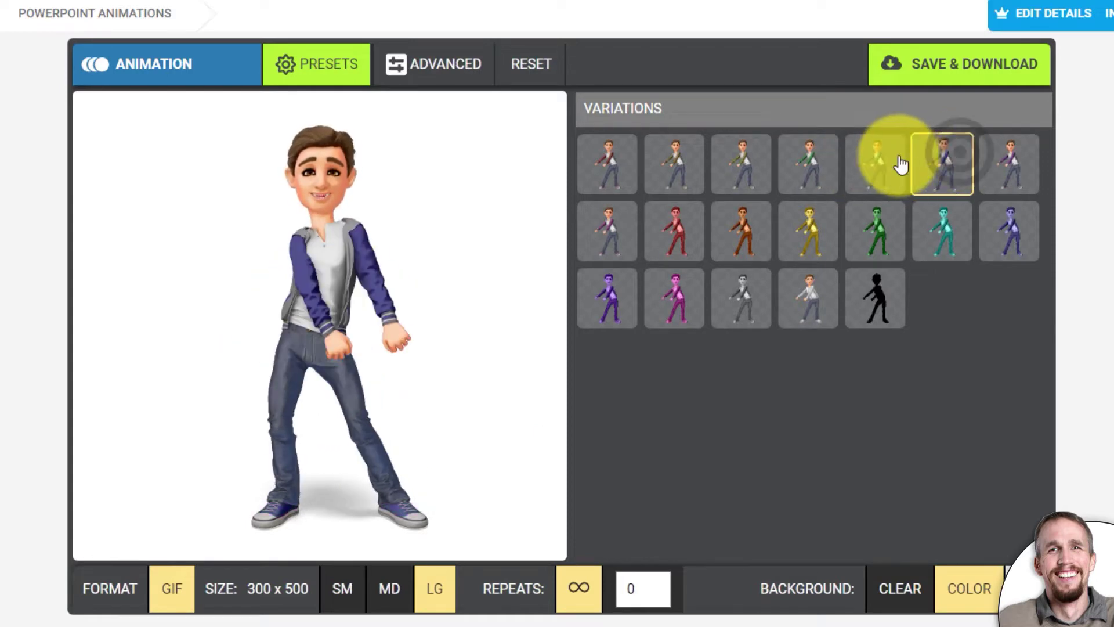
{"action": "left_click", "coordinate": [876, 157]}
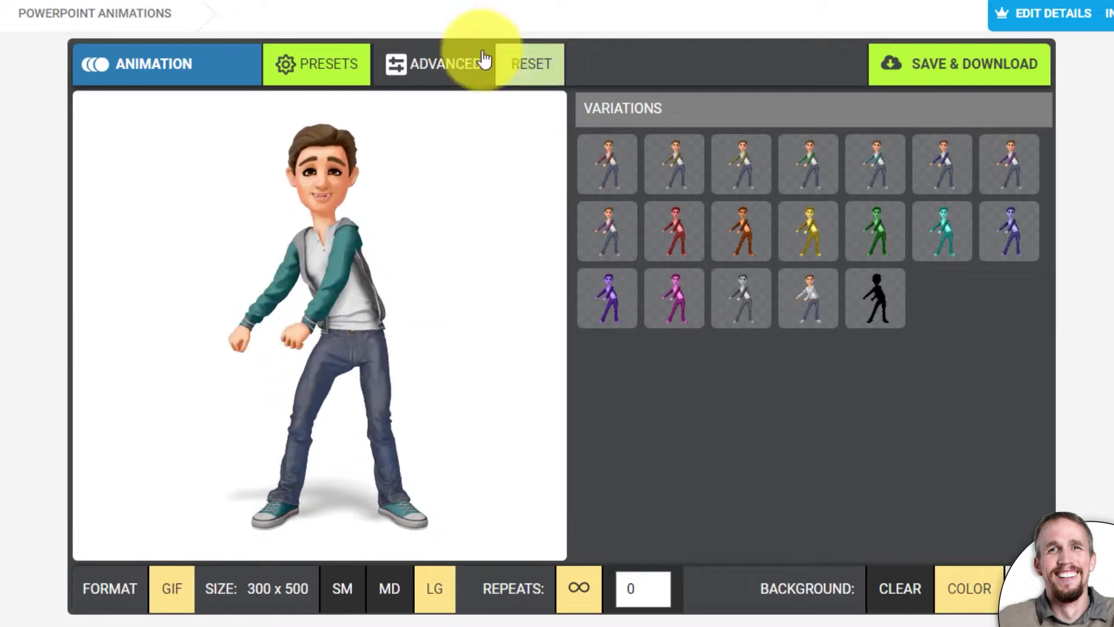
Recolour the base image to dark green #0A4D00 with the advanced hue, saturation and brightness adjustments, and raise the shadow opacity.
{"action": "left_click", "coordinate": [441, 73]}
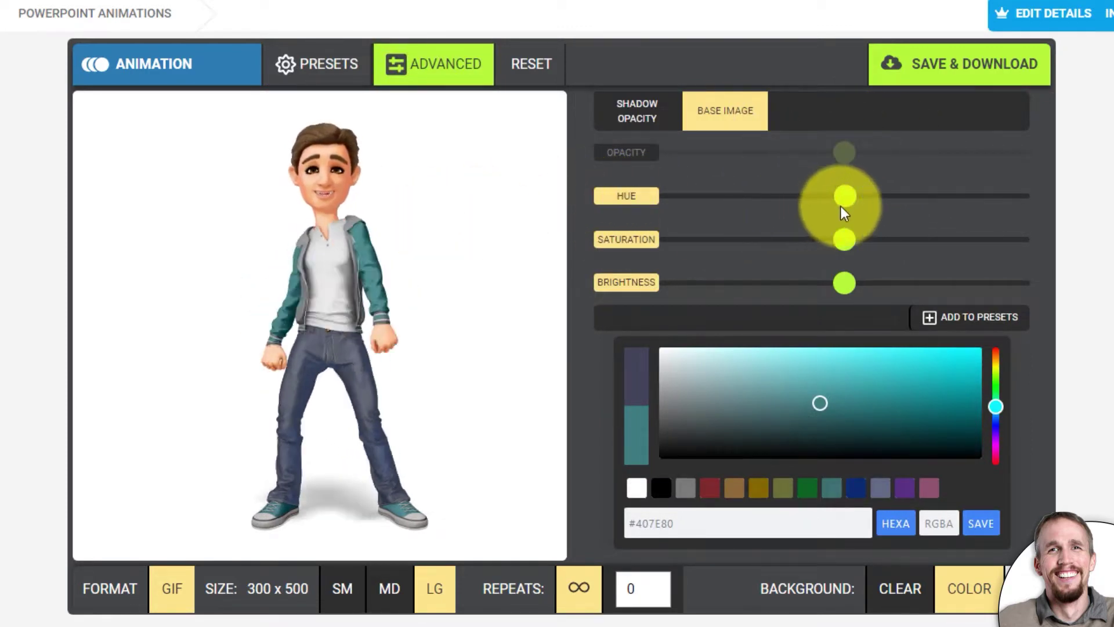
{"action": "left_click_drag", "start_coordinate": [849, 197], "coordinate": [779, 200]}
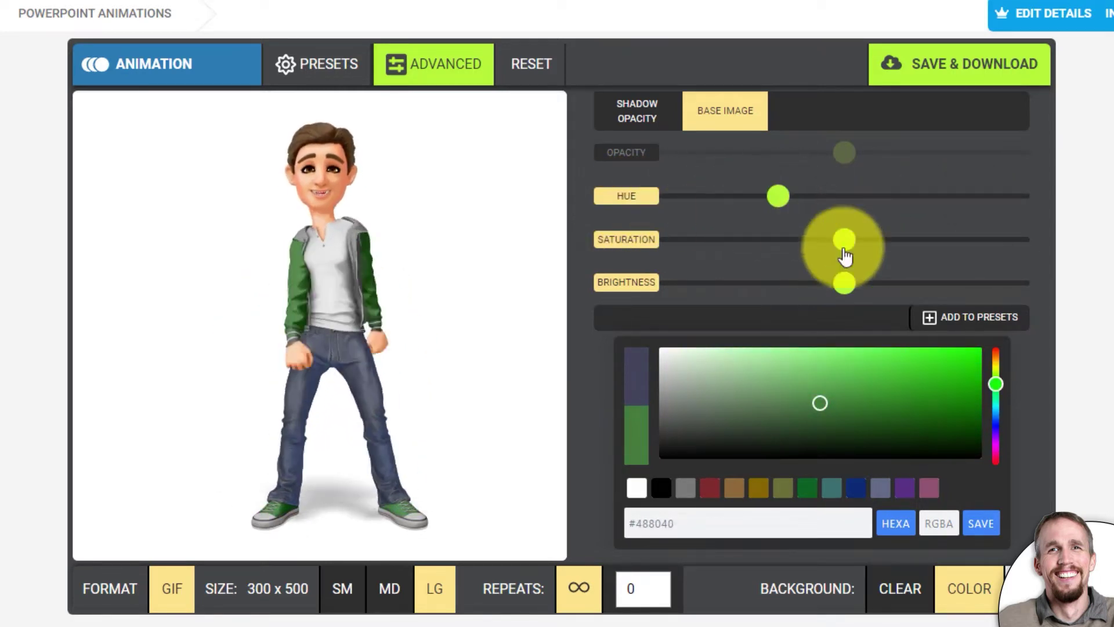
{"action": "left_click_drag", "start_coordinate": [845, 240], "coordinate": [1023, 266]}
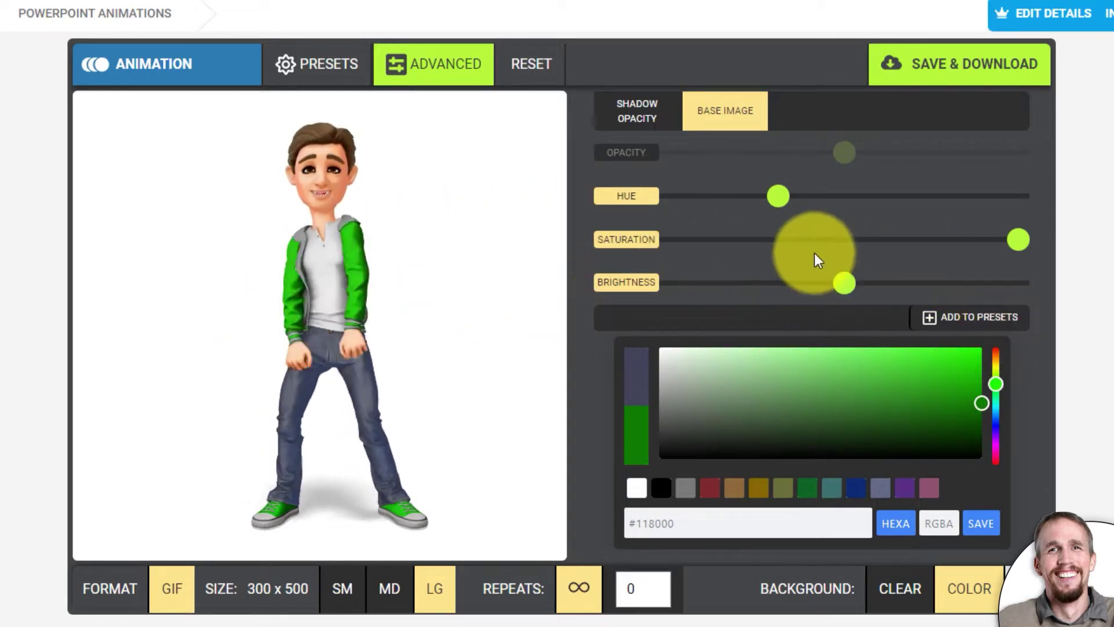
{"action": "left_click_drag", "start_coordinate": [844, 283], "coordinate": [775, 284]}
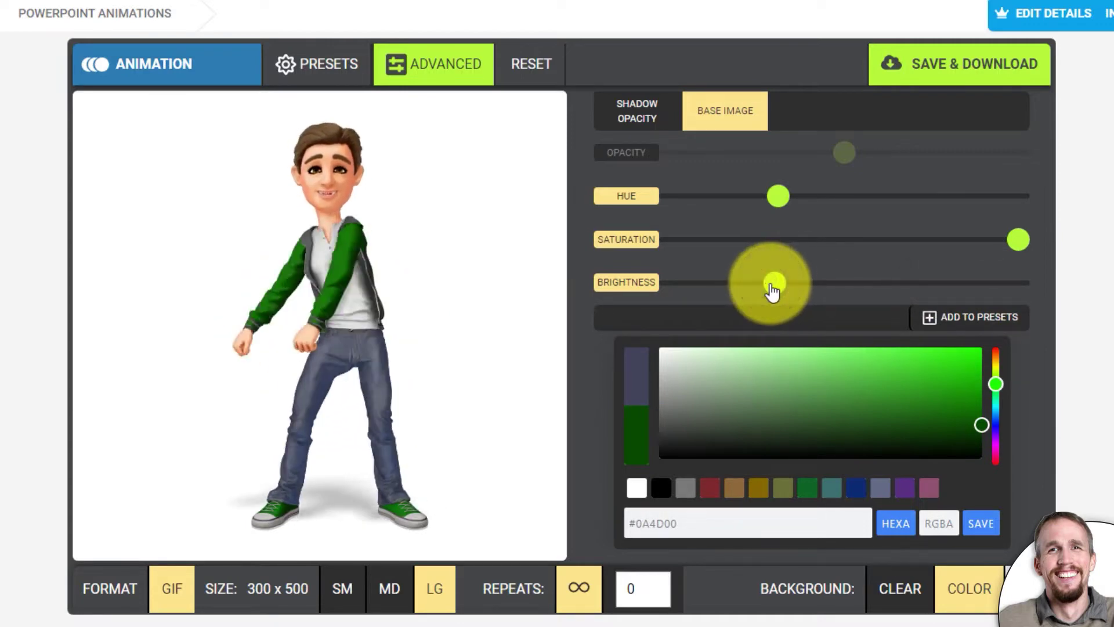
{"action": "left_click", "coordinate": [617, 105]}
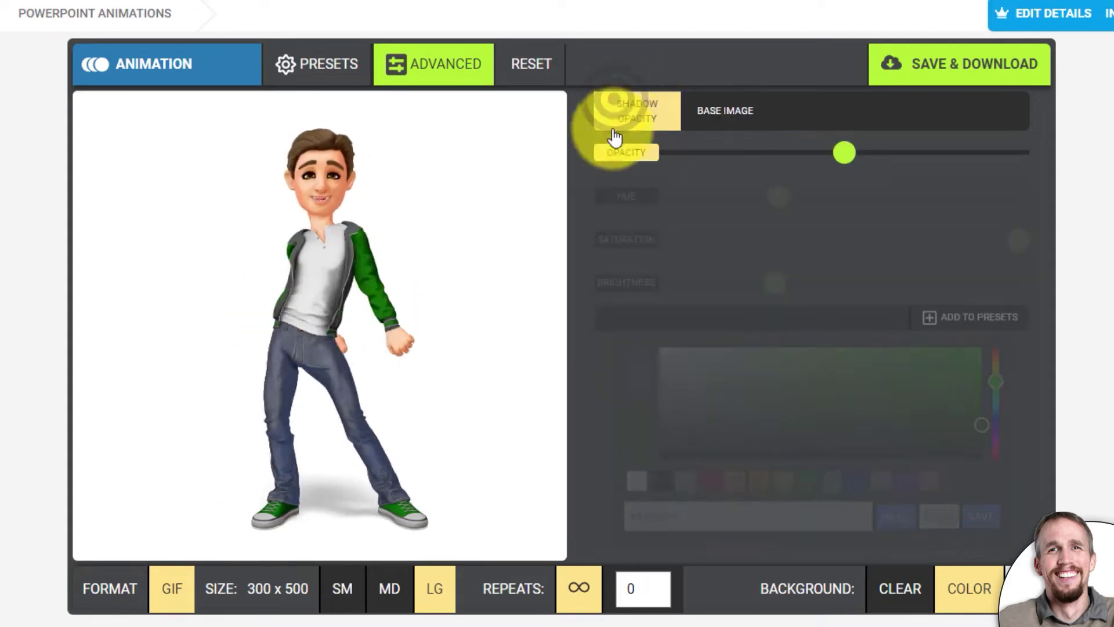
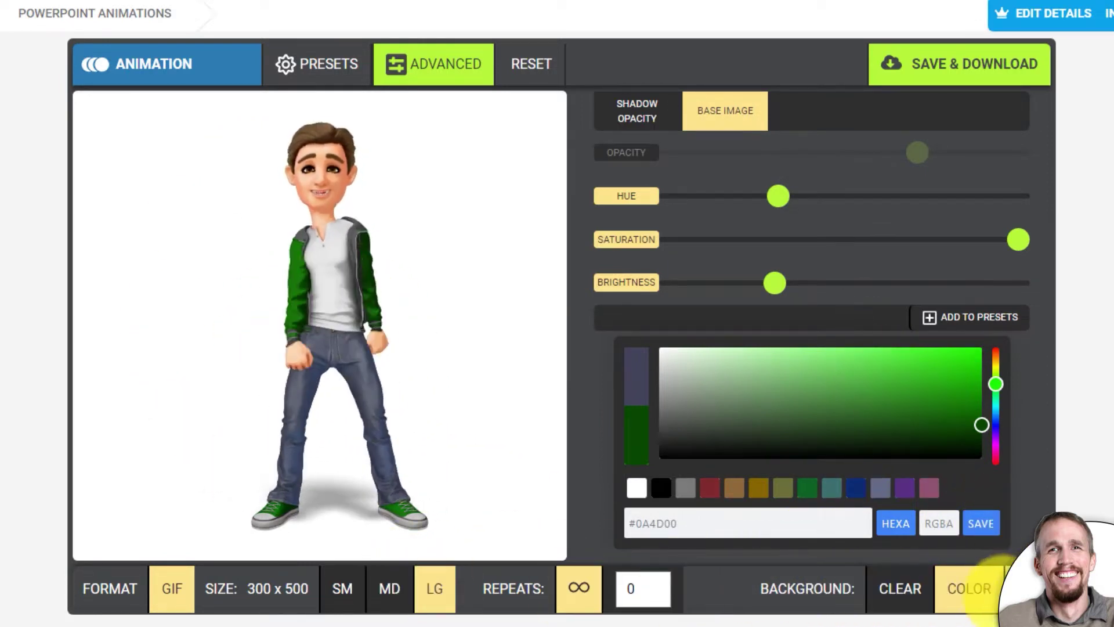
Set the animation's background colour to light green #CFEAC1.
{"action": "left_click", "coordinate": [981, 601]}
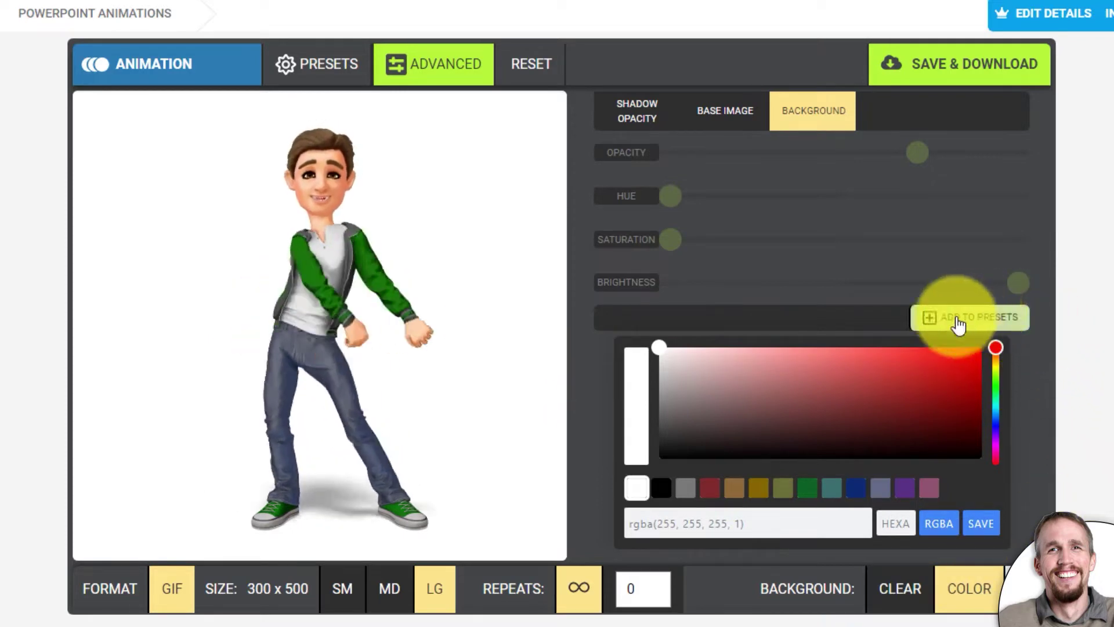
{"action": "left_click", "coordinate": [758, 374]}
{"action": "left_click", "coordinate": [803, 376]}
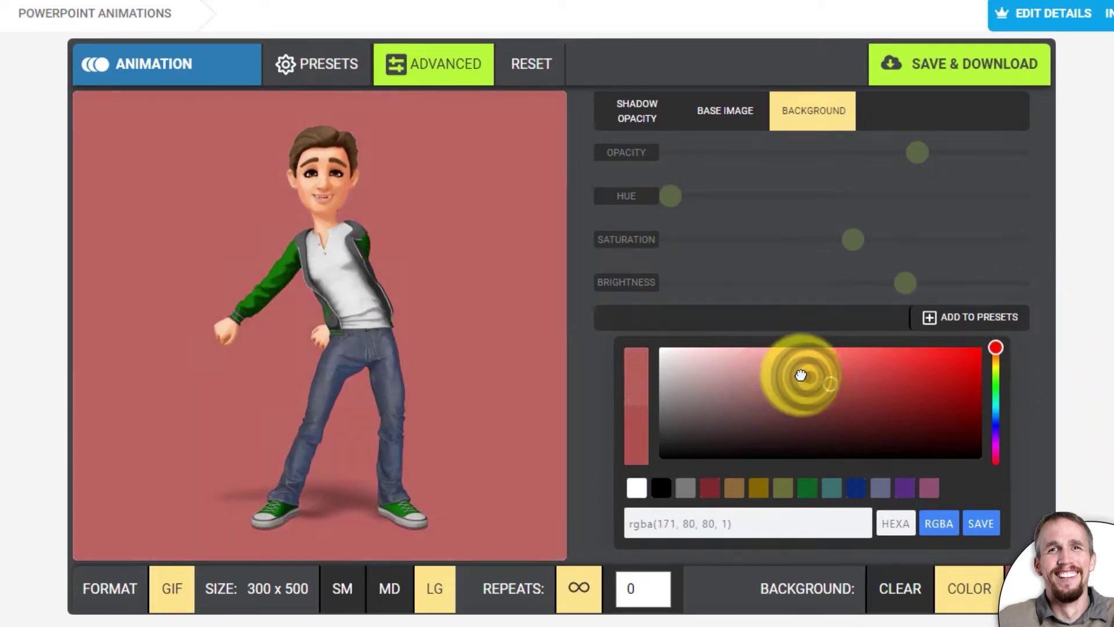
{"action": "mouse_move", "coordinate": [807, 377]}
{"action": "left_mouse_down"}
{"action": "mouse_move", "coordinate": [705, 365]}
{"action": "mouse_move", "coordinate": [721, 371]}
{"action": "left_mouse_up"}
{"action": "left_click", "coordinate": [997, 360]}
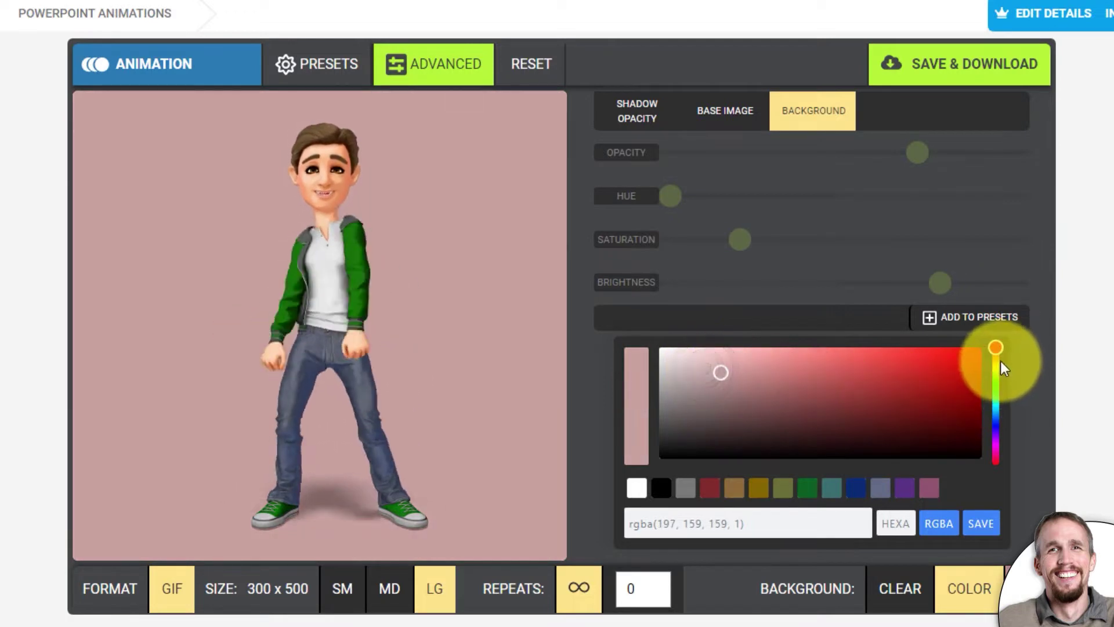
{"action": "left_click", "coordinate": [997, 378]}
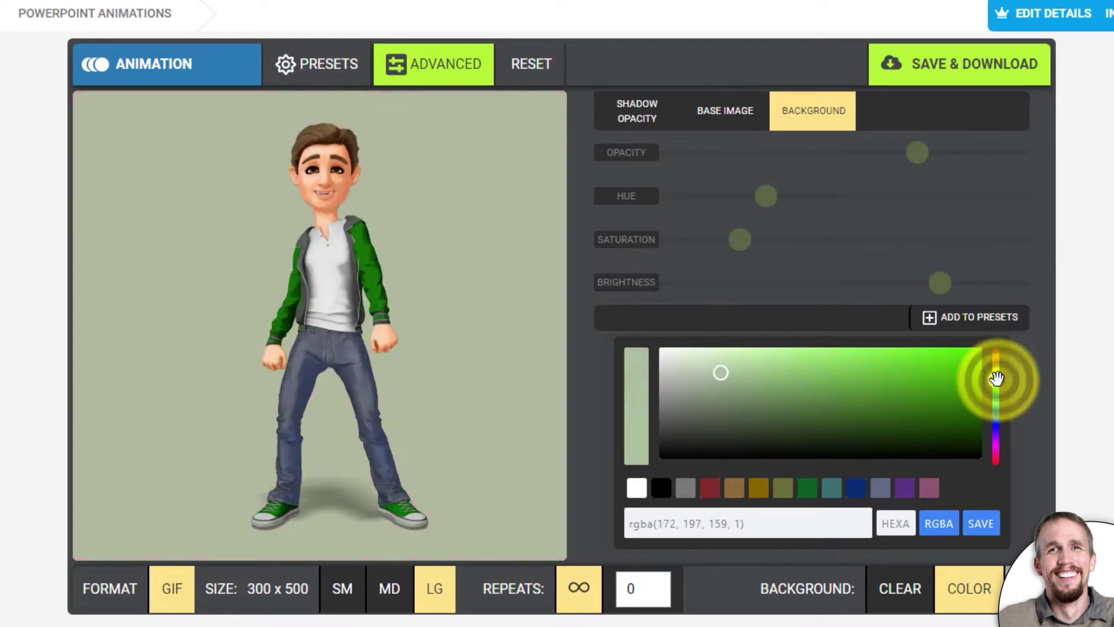
{"action": "left_click_drag", "start_coordinate": [756, 380], "coordinate": [720, 358]}
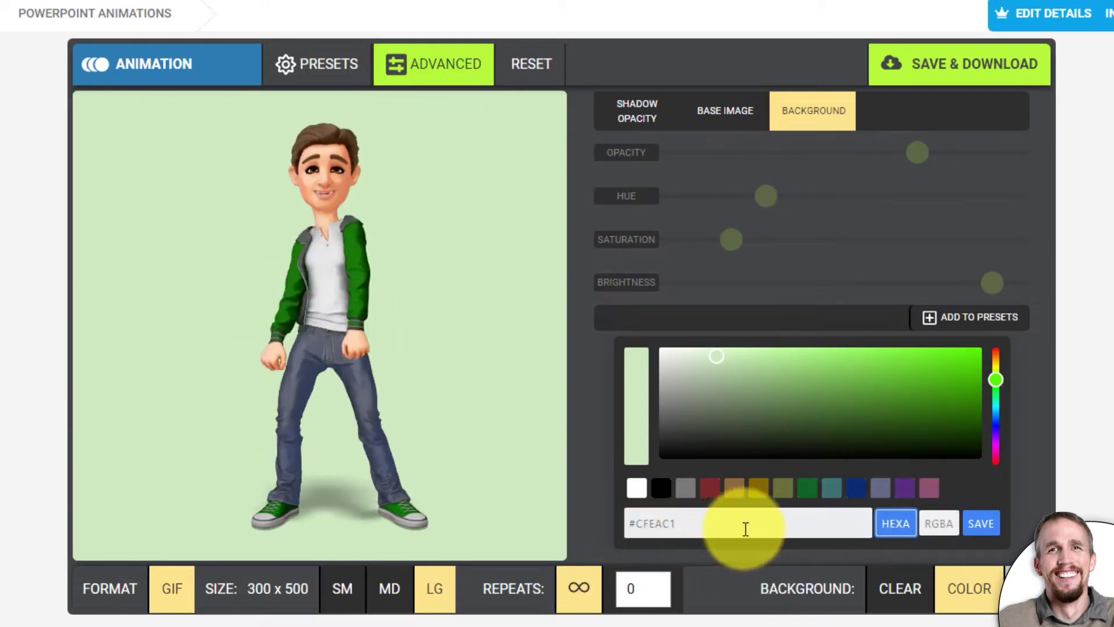
Copy the background colour's hex code #CFEAC1.
{"action": "left_click", "coordinate": [767, 524]}
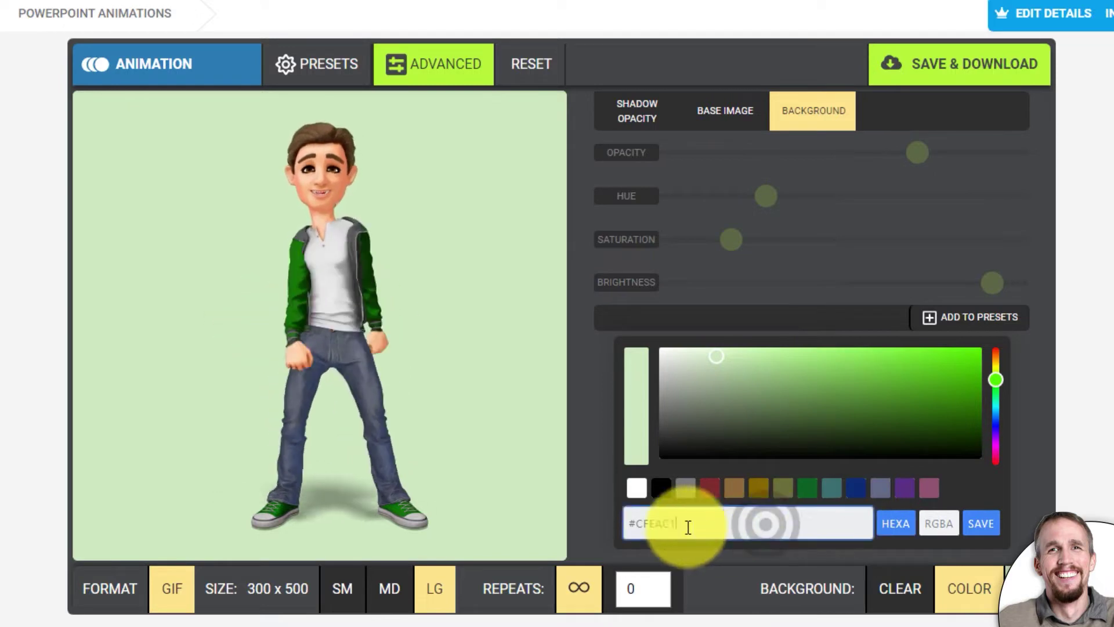
{"action": "right_click", "coordinate": [647, 525]}
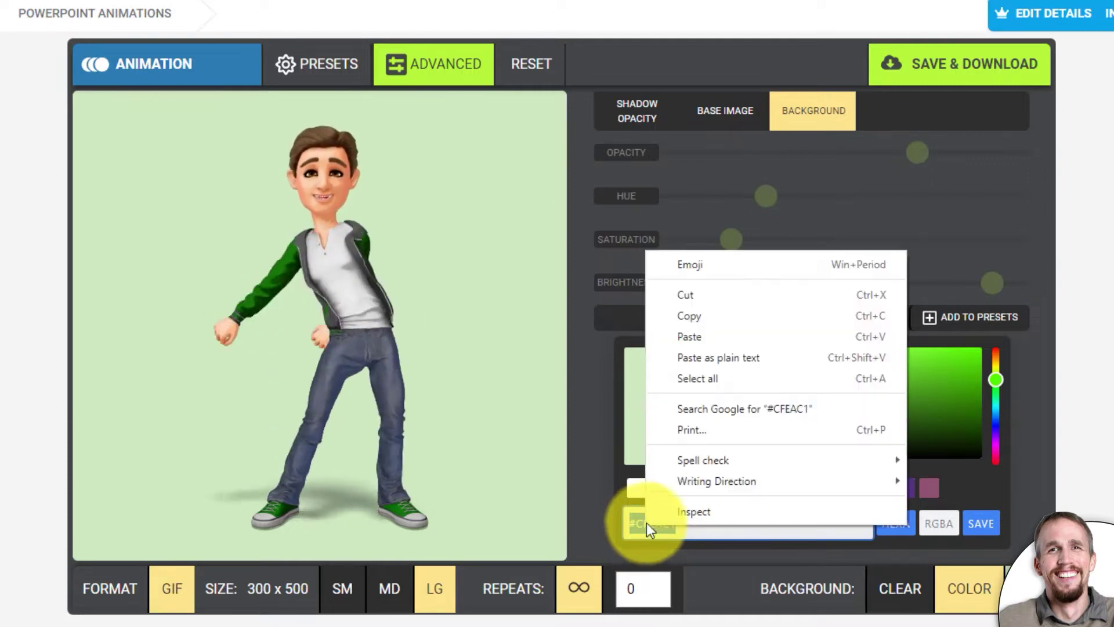
{"action": "left_click", "coordinate": [684, 319]}
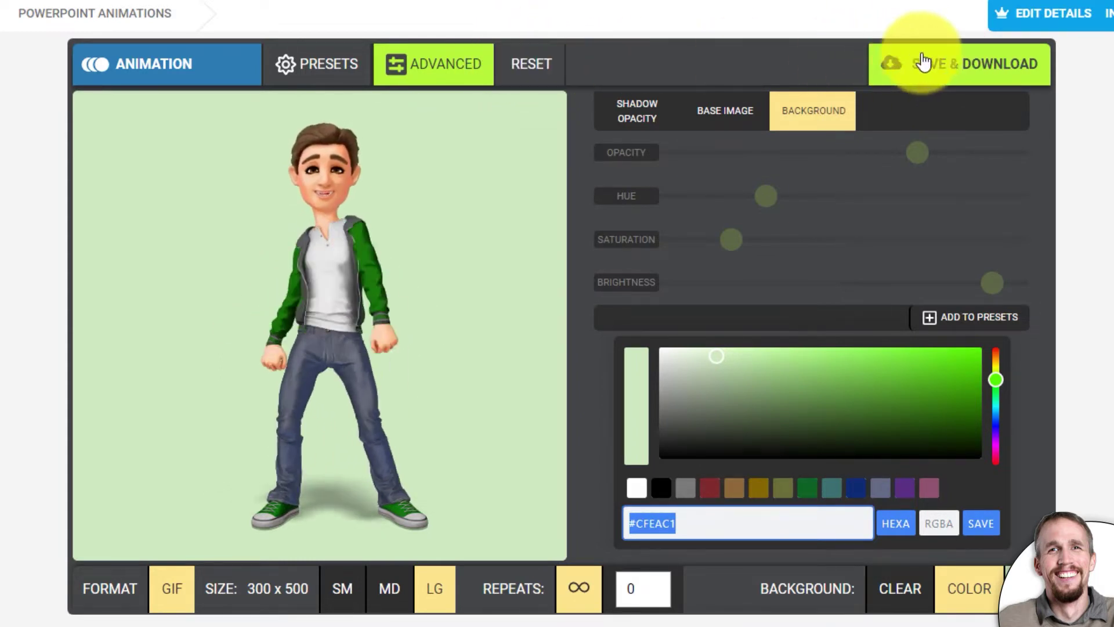
Build the customized animation, save it in My Media and download it to the Downloads folder as man_doing_floss_dance (1).gif.
{"action": "left_click", "coordinate": [946, 64]}
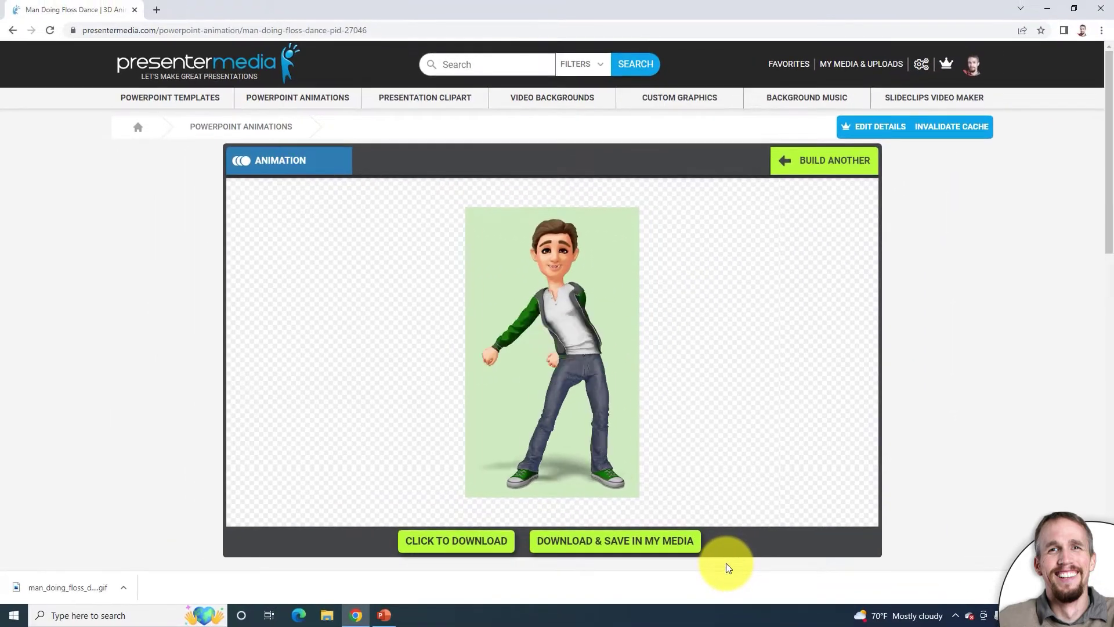
{"action": "left_click", "coordinate": [572, 541]}
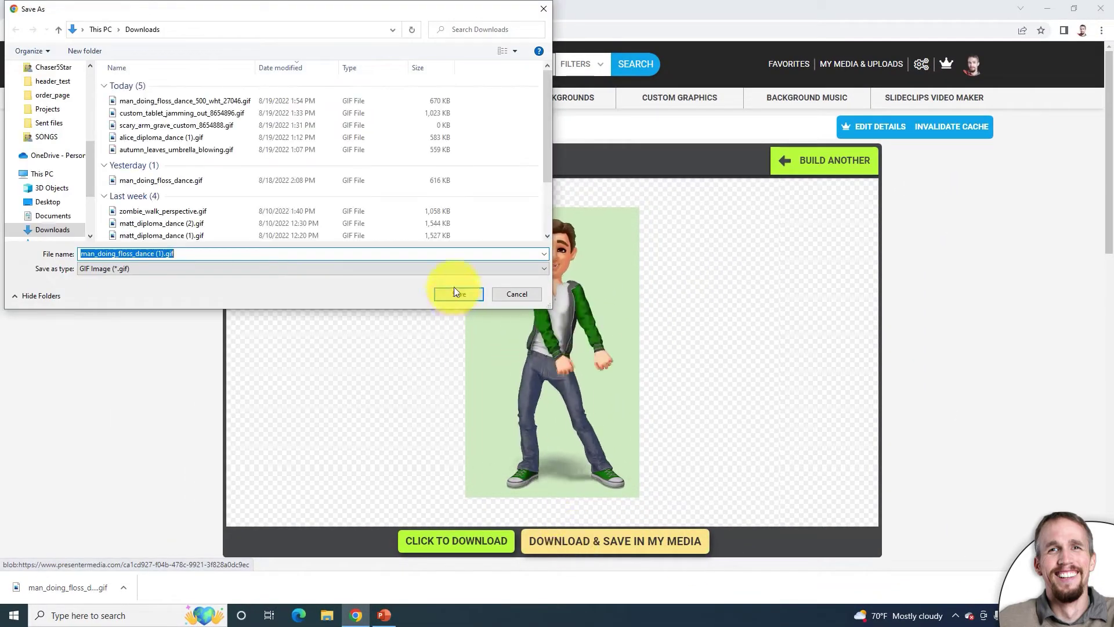
{"action": "left_click", "coordinate": [453, 294]}
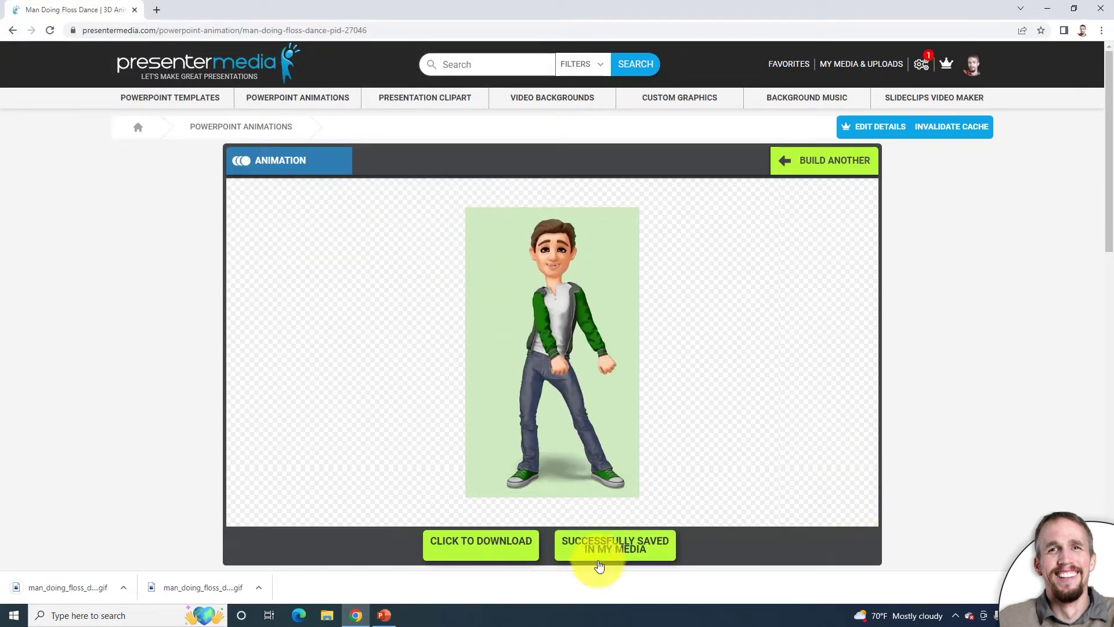
Switch to PowerPoint, replace the dancing man picture with man_doing_floss_dance (1).gif from Downloads, and dismiss the design suggestions.
{"action": "left_click", "coordinate": [386, 616]}
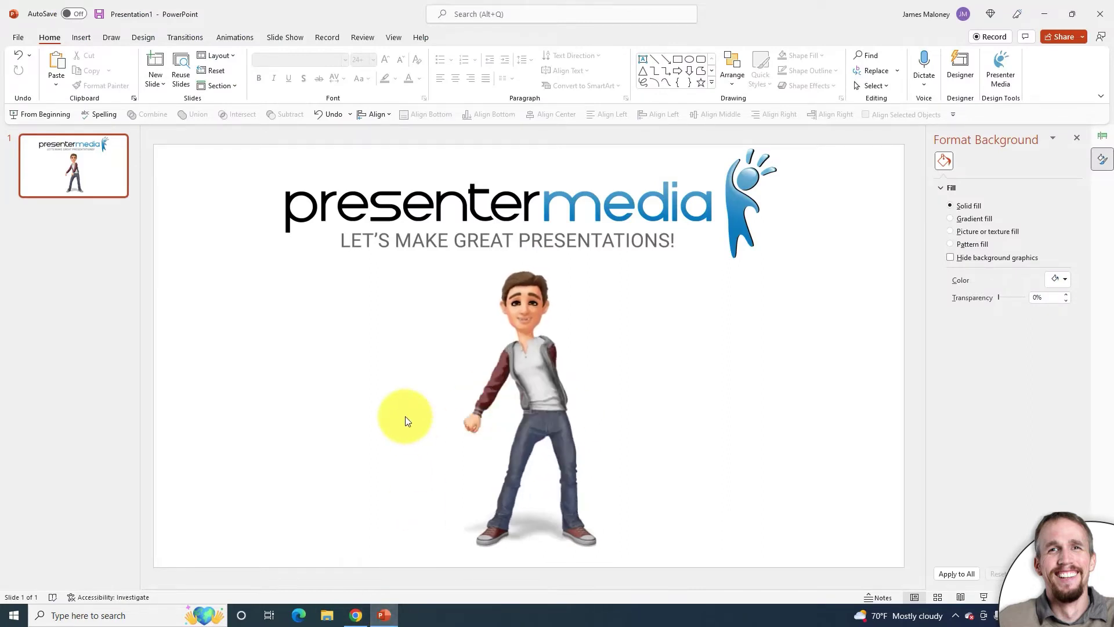
{"action": "mouse_move", "coordinate": [534, 300]}
{"action": "left_click", "coordinate": [513, 316]}
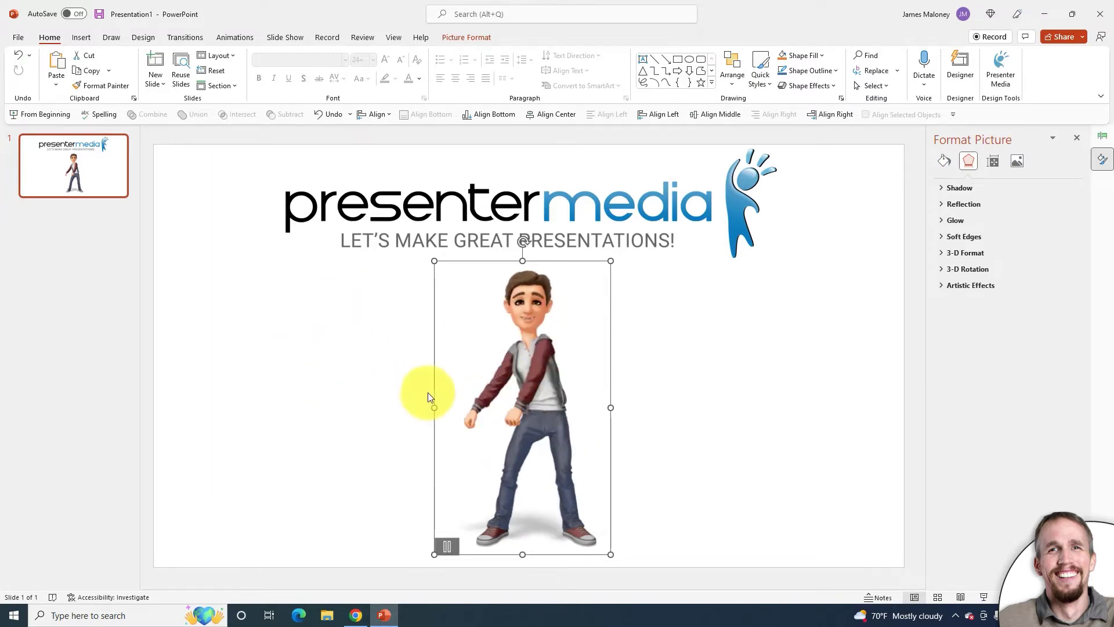
{"action": "right_click", "coordinate": [517, 295]}
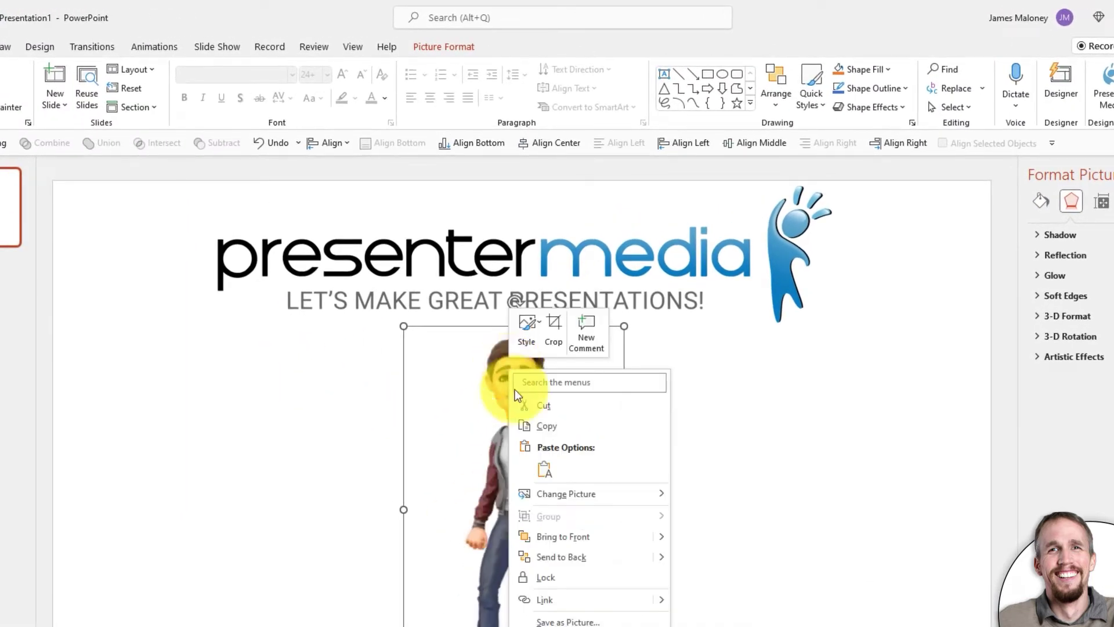
{"action": "mouse_move", "coordinate": [571, 494]}
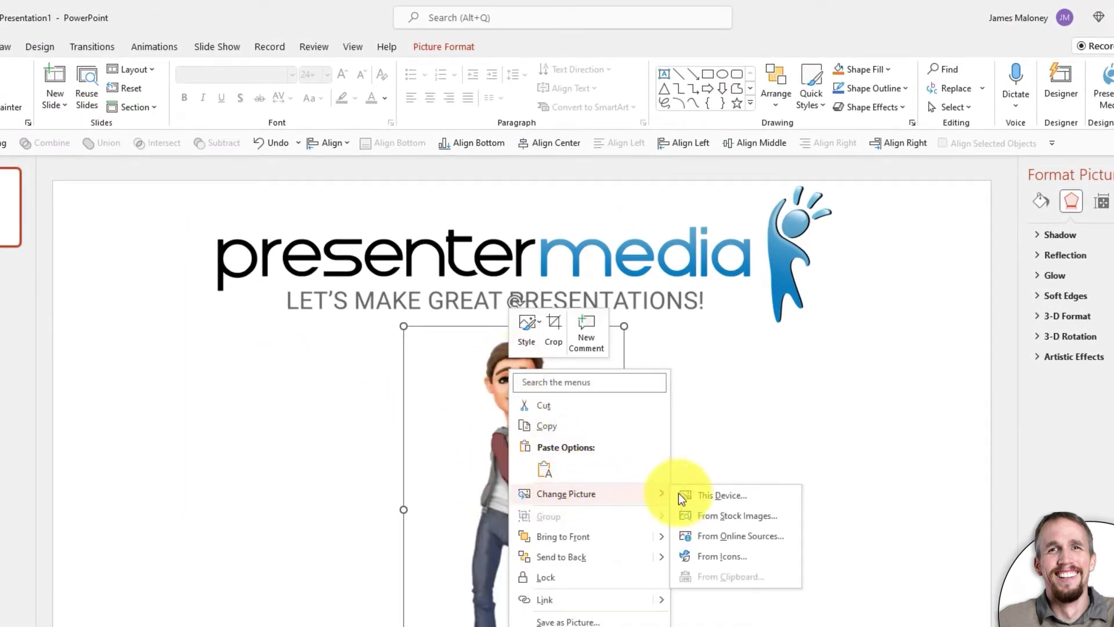
{"action": "left_click", "coordinate": [722, 496]}
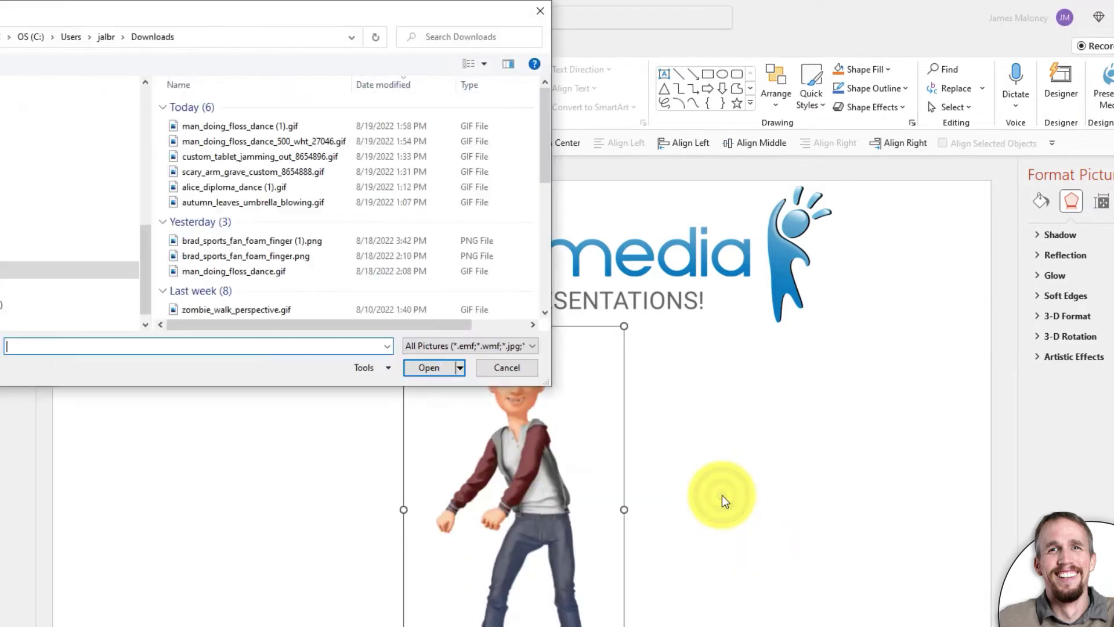
{"action": "left_click", "coordinate": [192, 125]}
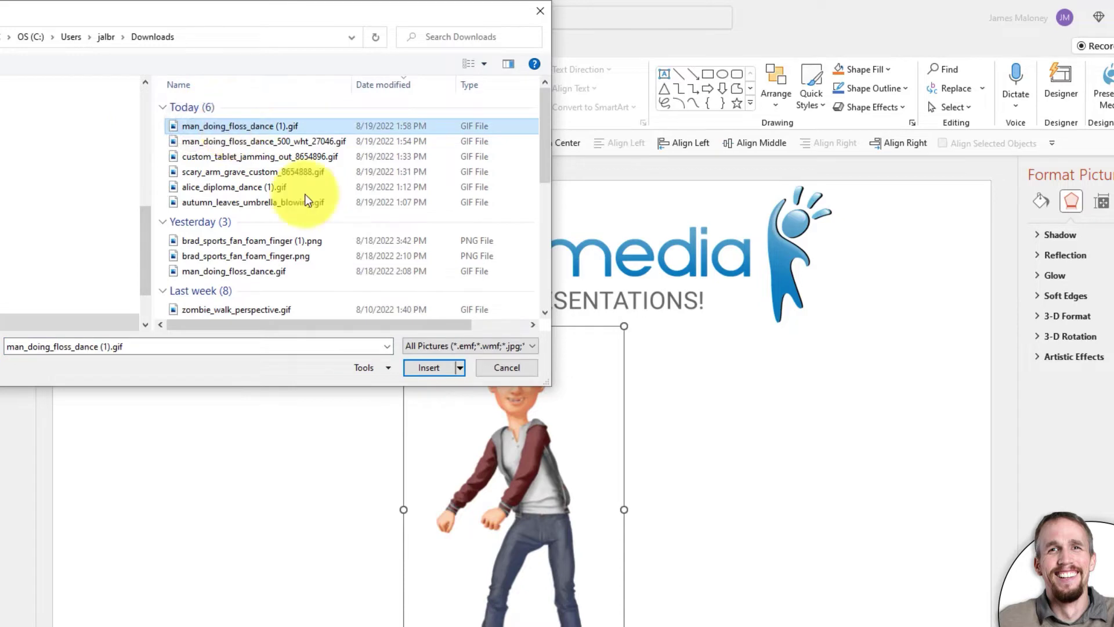
{"action": "left_click", "coordinate": [424, 369]}
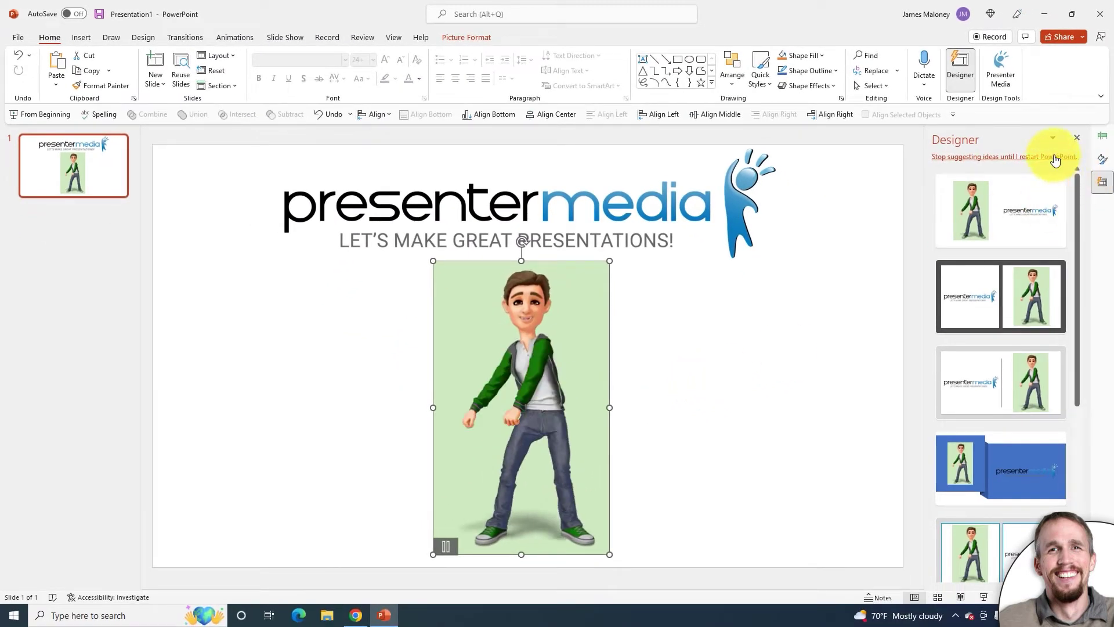
{"action": "left_click", "coordinate": [1077, 138]}
{"action": "left_click", "coordinate": [354, 351]}
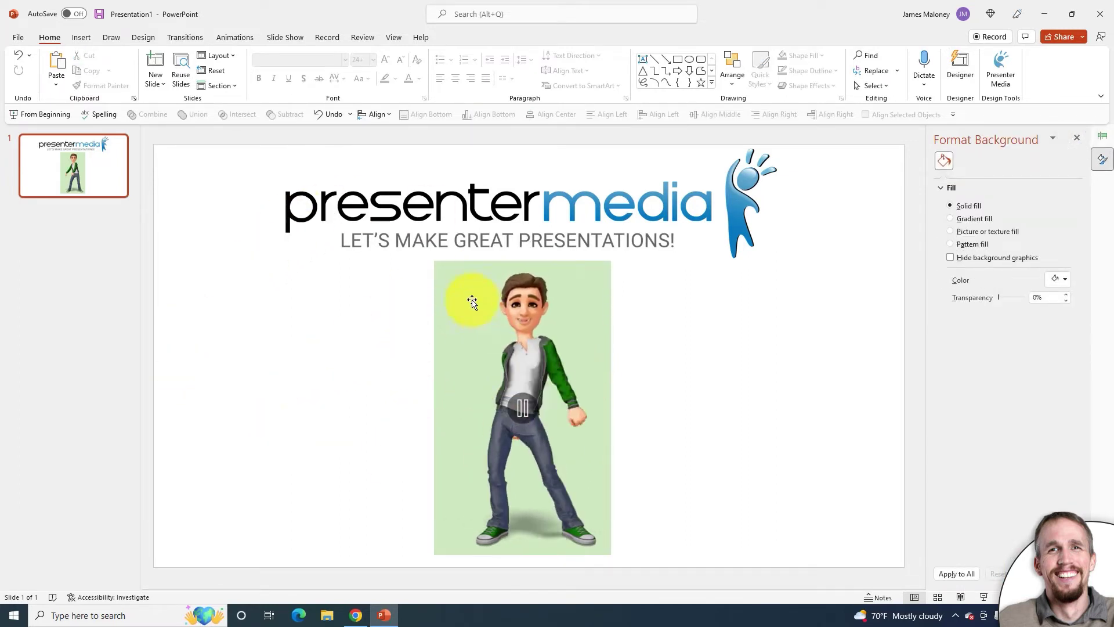
Set the slide's solid background fill to the custom hex colour #CFEAC1 and preview the slide as a slide show.
{"action": "right_click", "coordinate": [226, 293]}
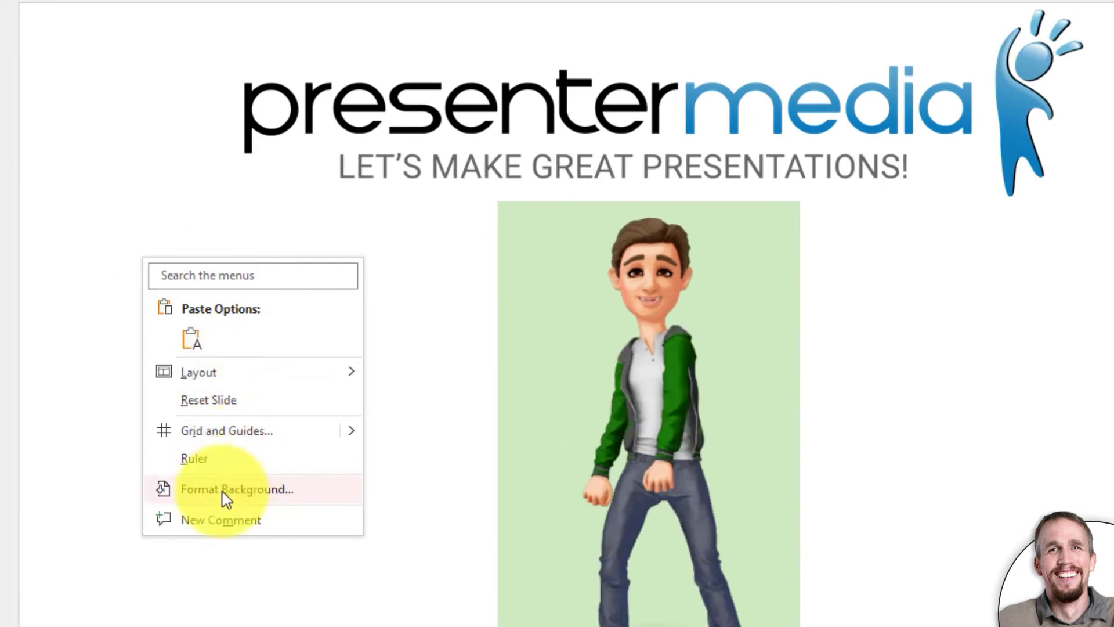
{"action": "left_click", "coordinate": [224, 490]}
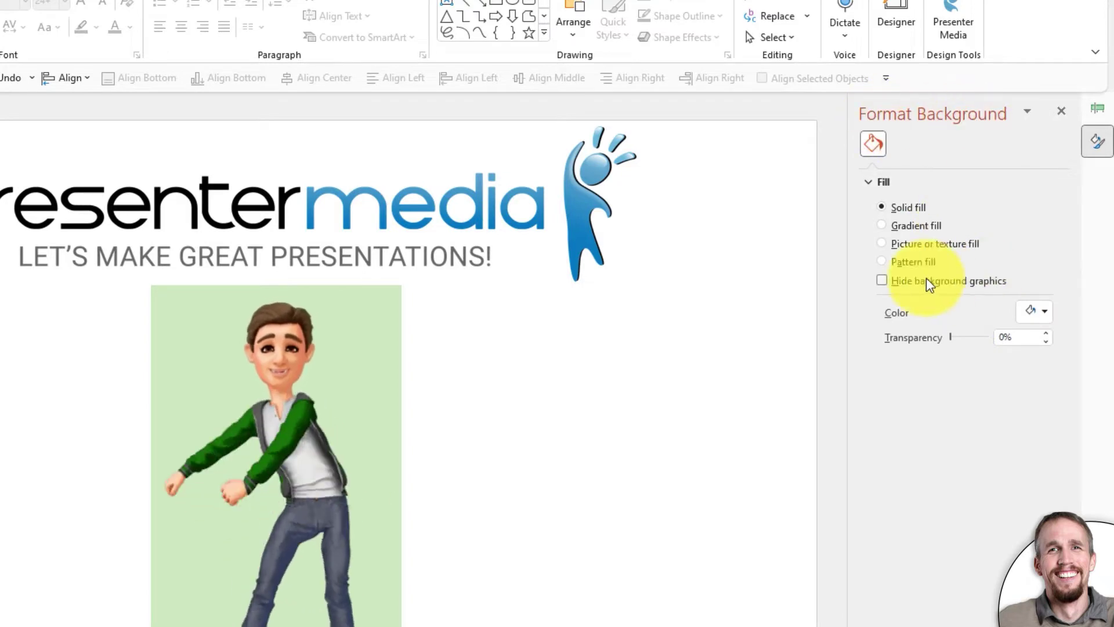
{"action": "left_click", "coordinate": [1035, 308]}
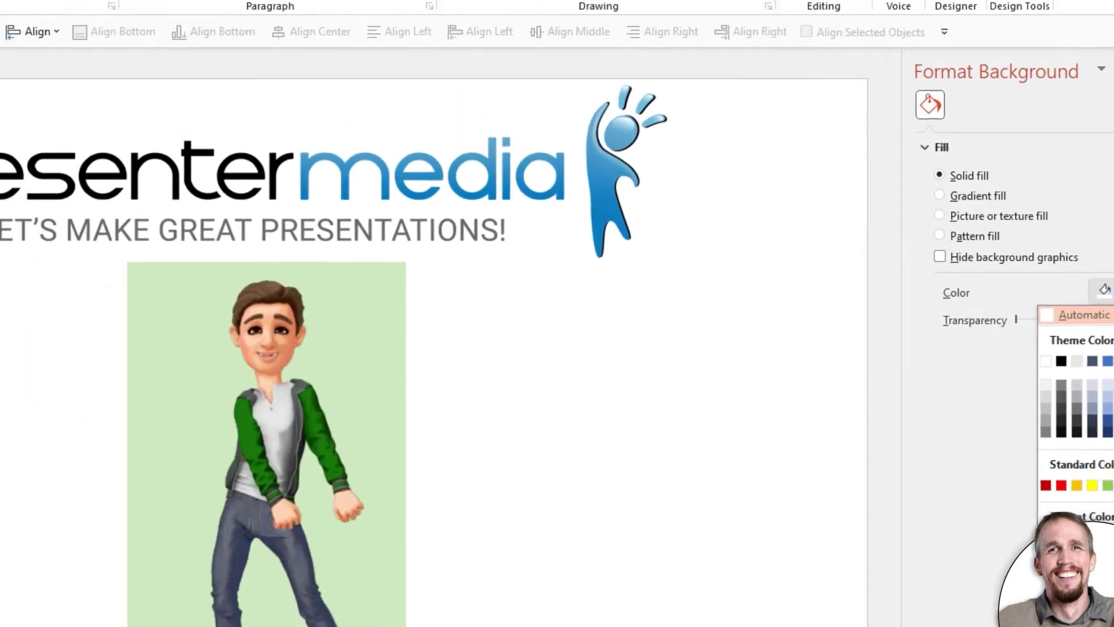
{"action": "left_click", "coordinate": [1079, 561]}
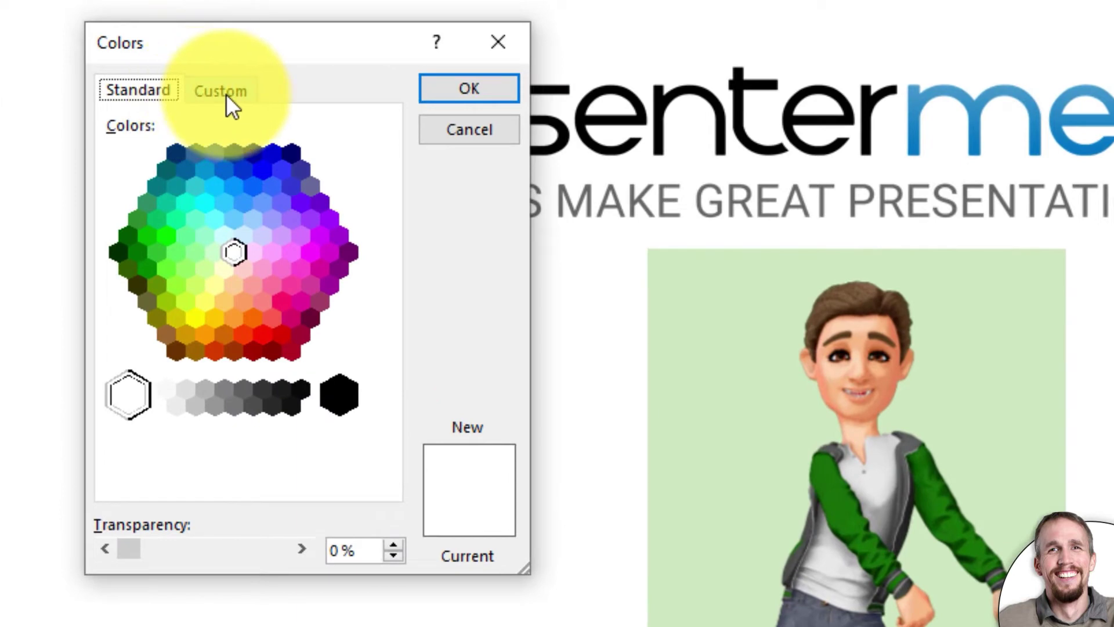
{"action": "left_click", "coordinate": [226, 96]}
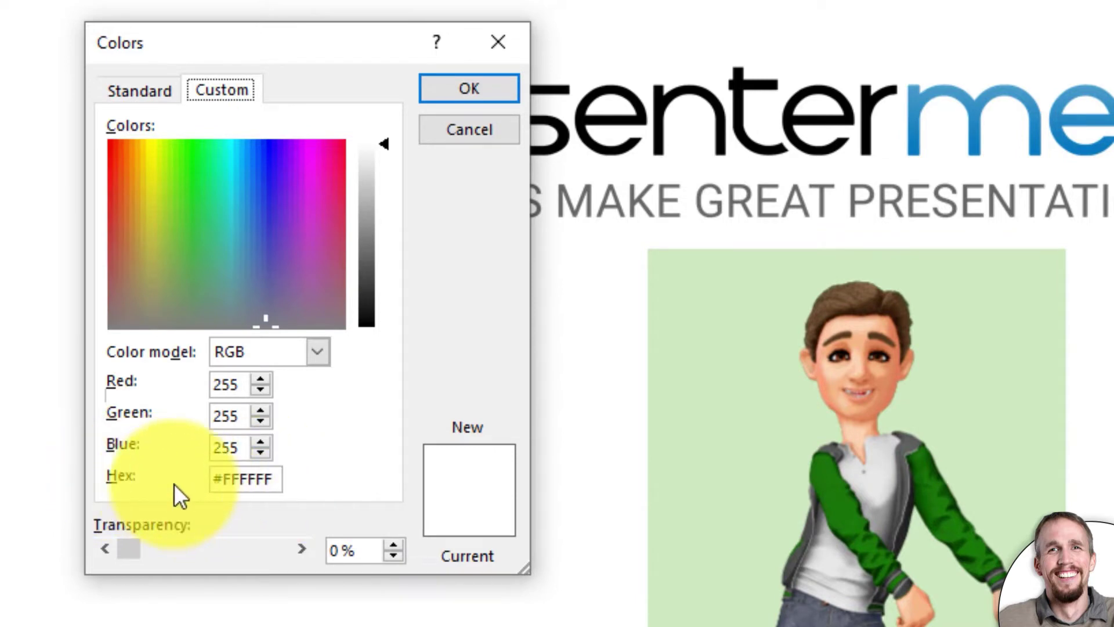
{"action": "left_click", "coordinate": [281, 482]}
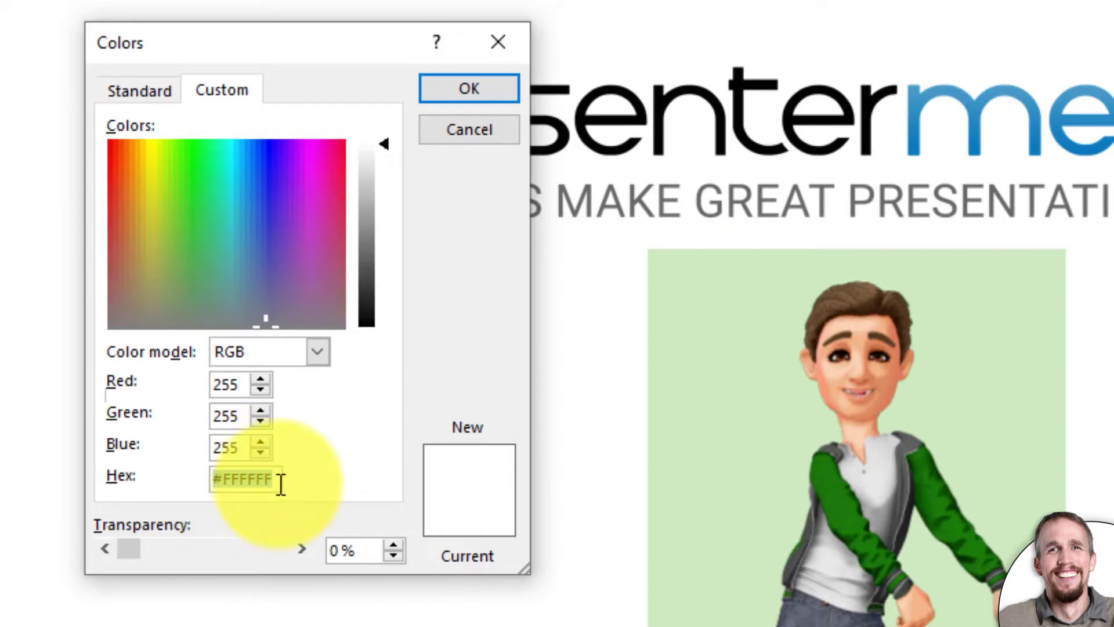
{"action": "left_click_drag", "start_coordinate": [281, 481], "coordinate": [227, 480]}
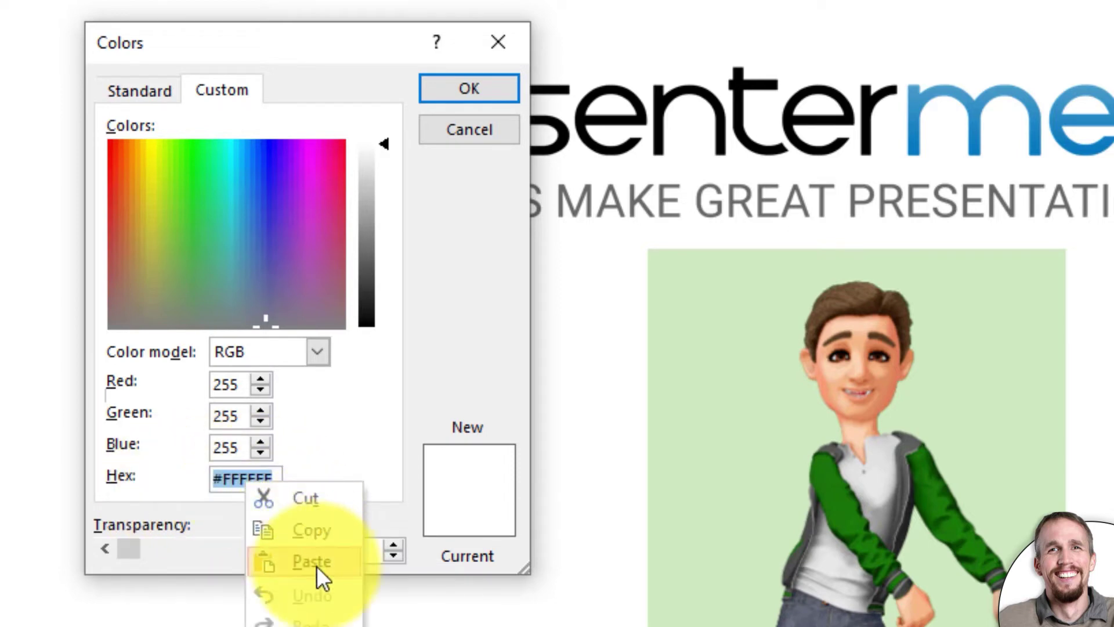
{"action": "left_click", "coordinate": [316, 566]}
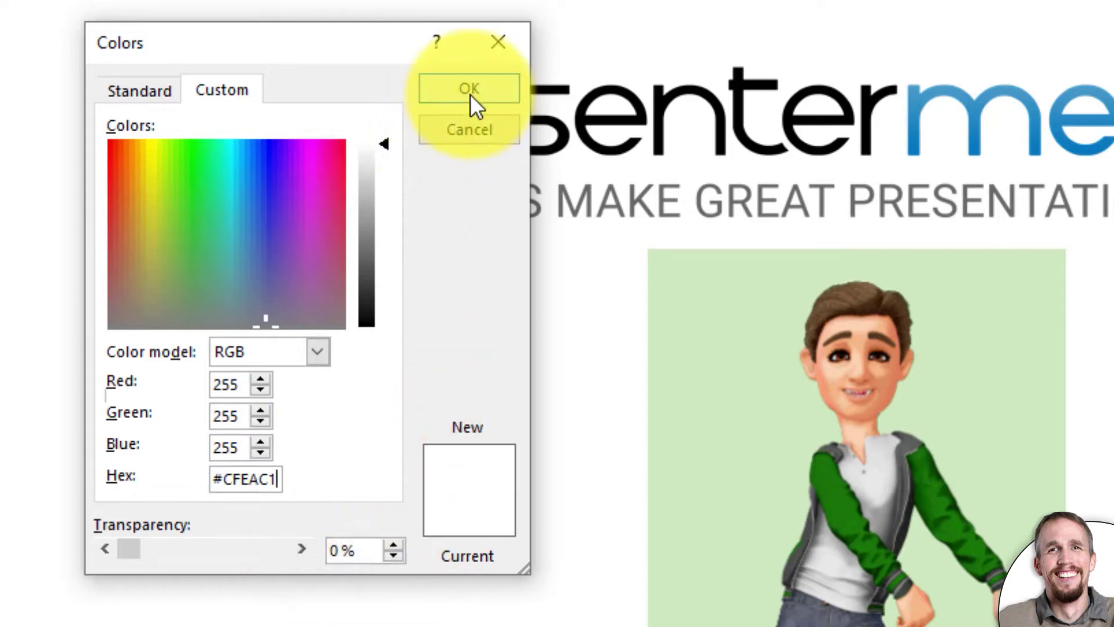
{"action": "left_click", "coordinate": [451, 91]}
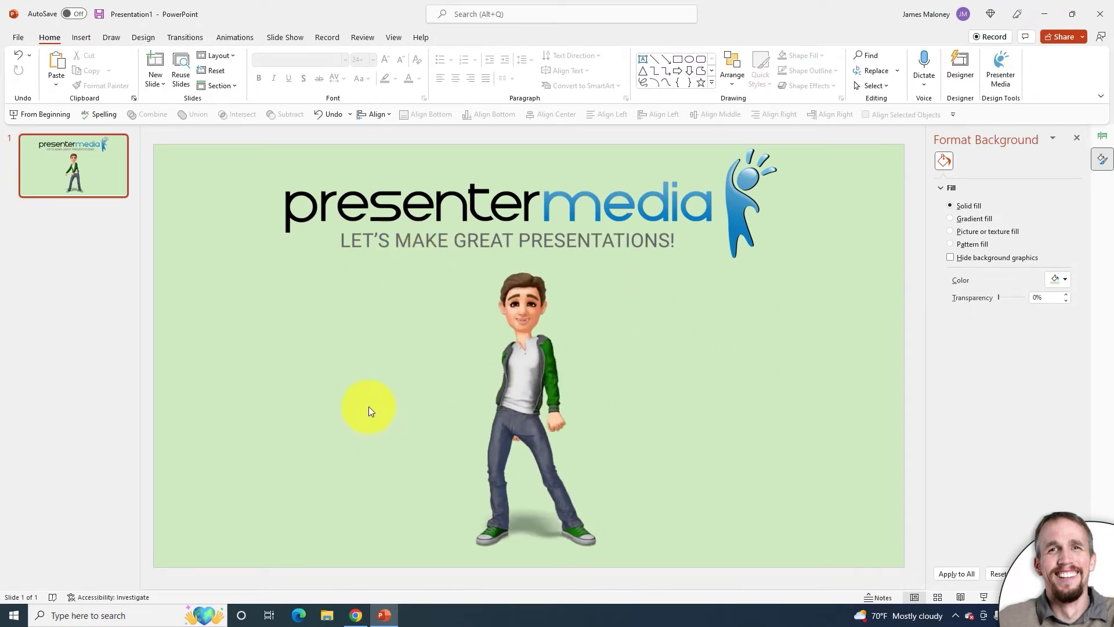
{"action": "left_click", "coordinate": [984, 596]}
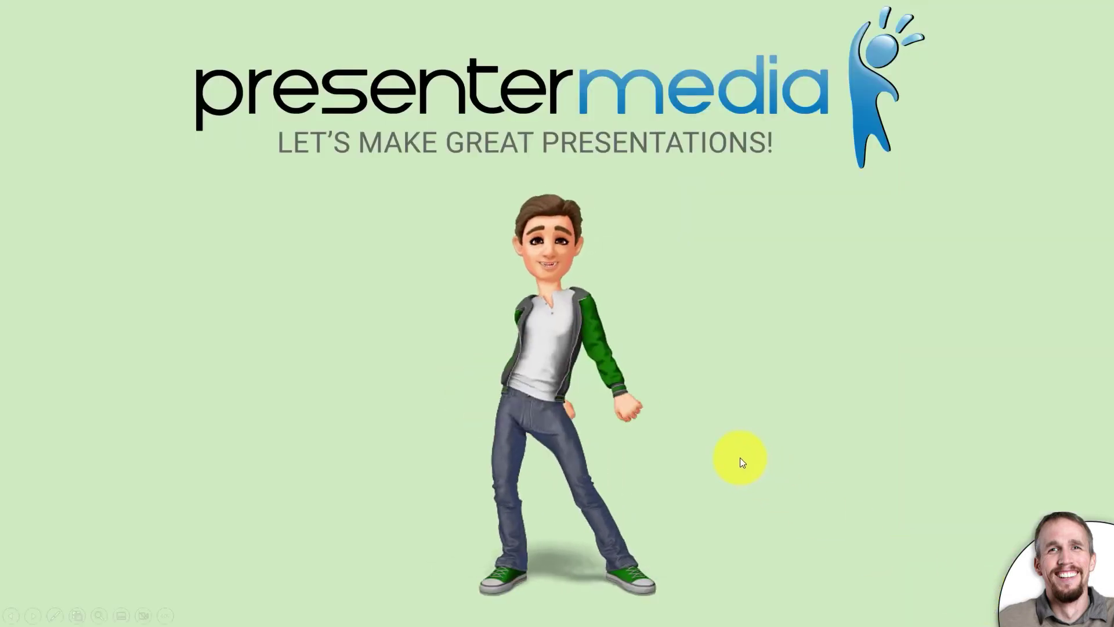
{"action": "key", "text": "Escape"}
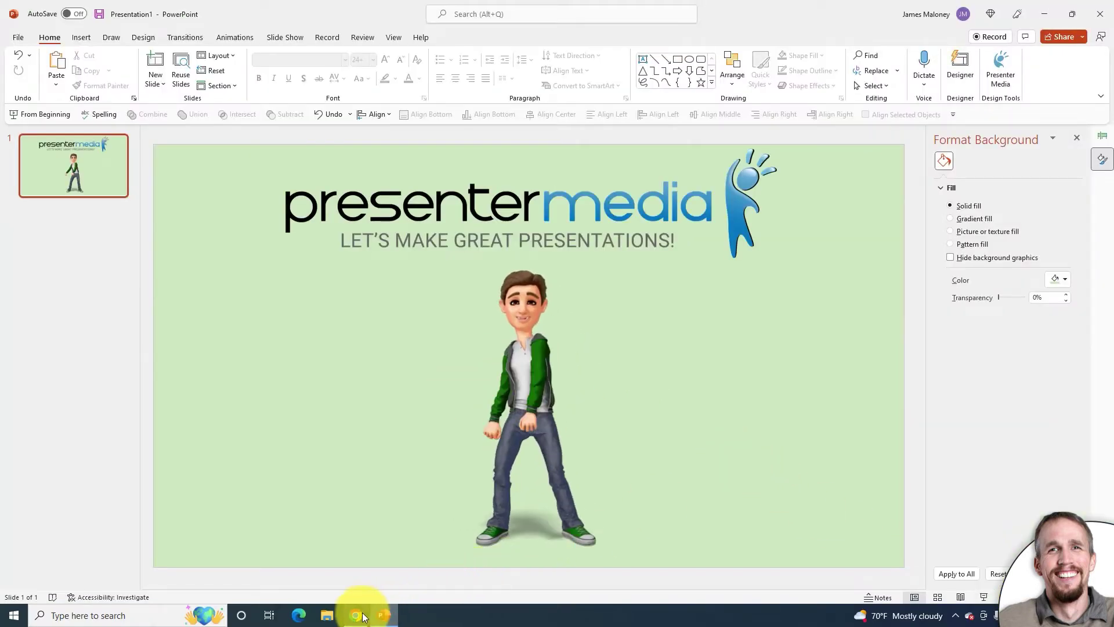
Switch to PresenterMedia in the browser, open the Crab Walking Sideways PowerPoint animation and apply a green colour variation.
{"action": "left_click", "coordinate": [356, 615]}
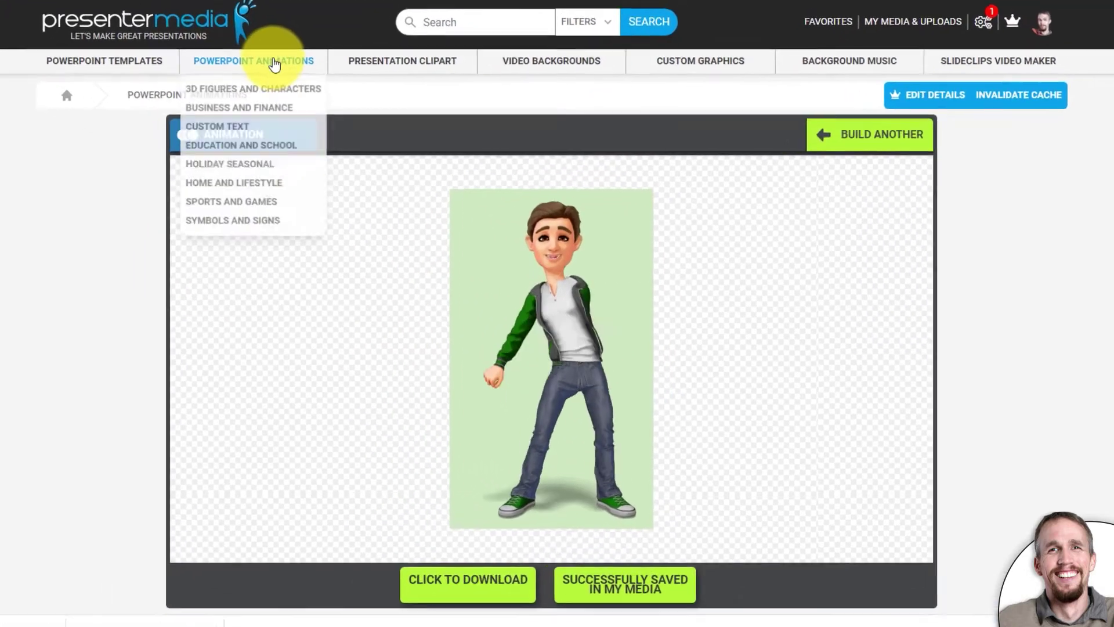
{"action": "left_click", "coordinate": [316, 99]}
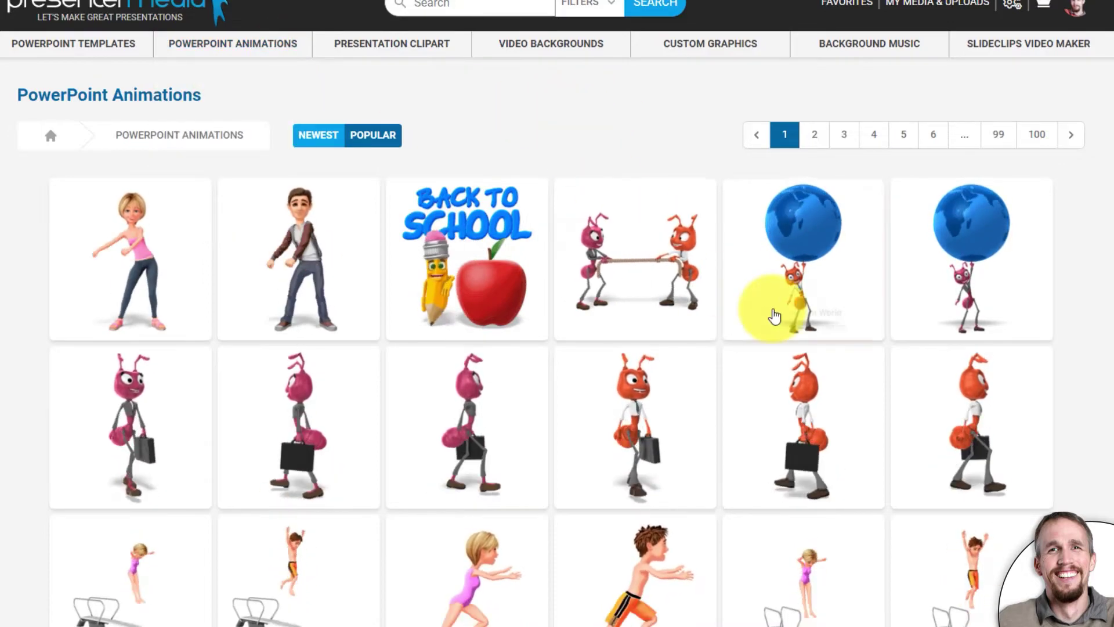
{"action": "scroll", "coordinate": [771, 316], "scroll_direction": "down", "scroll_amount": 5}
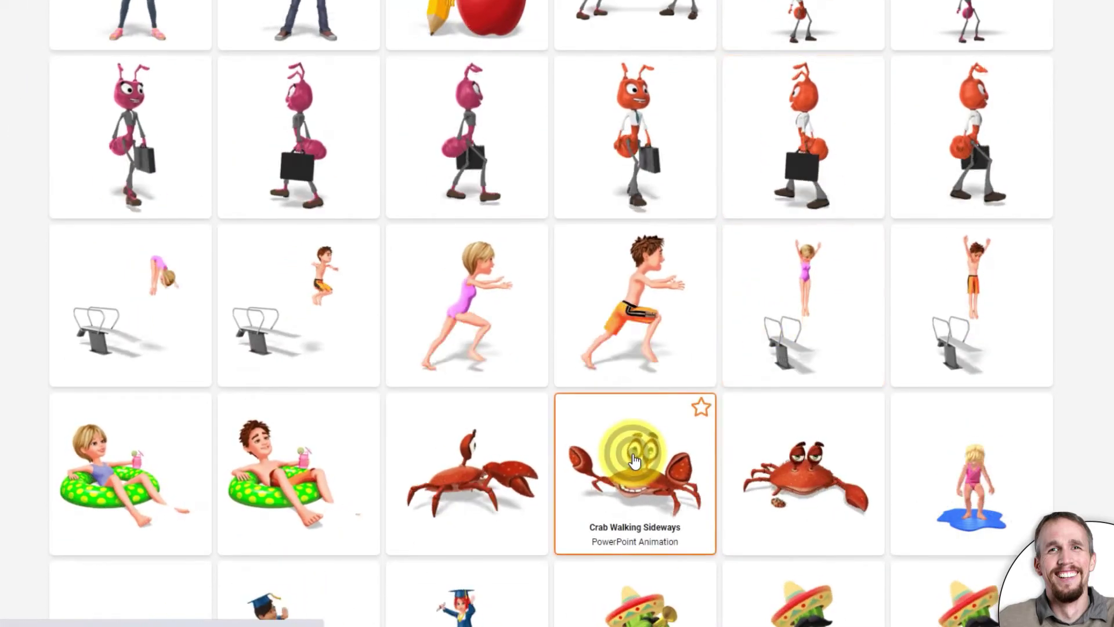
{"action": "left_click", "coordinate": [634, 460]}
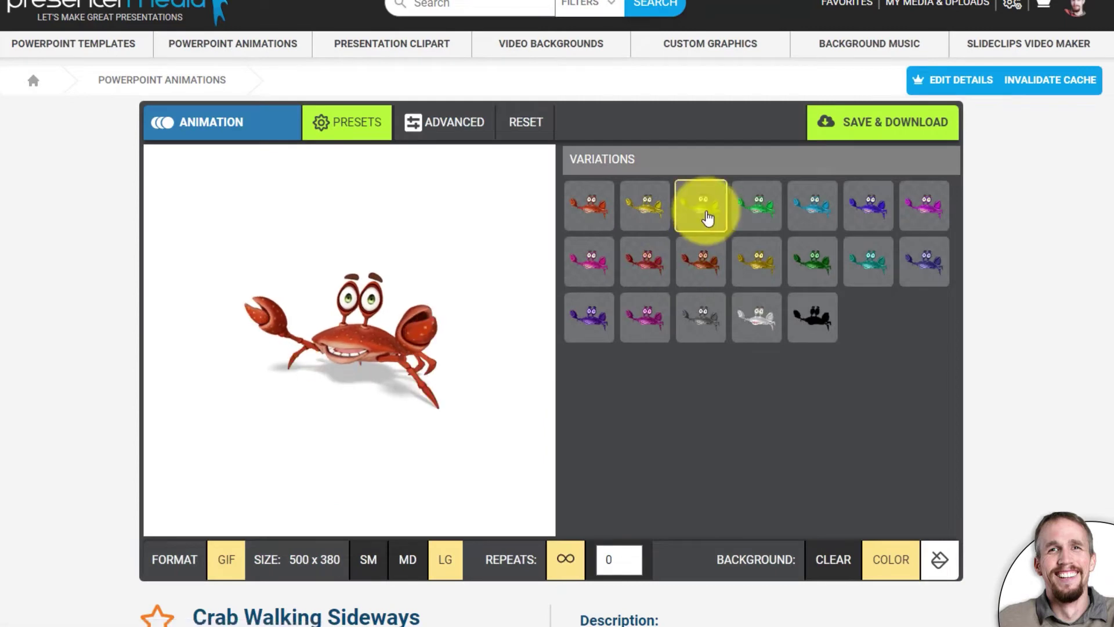
{"action": "left_click", "coordinate": [708, 217]}
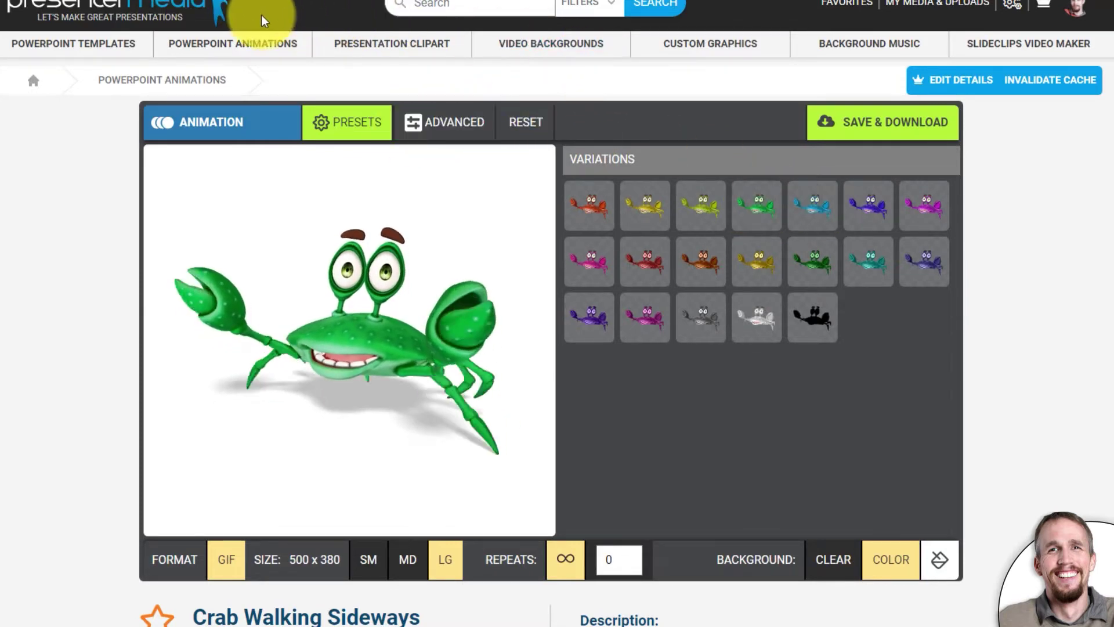
Open Tablet Jamming Out Custom from the custom text animations in the customizer and show its sample preview.
{"action": "mouse_move", "coordinate": [207, 49]}
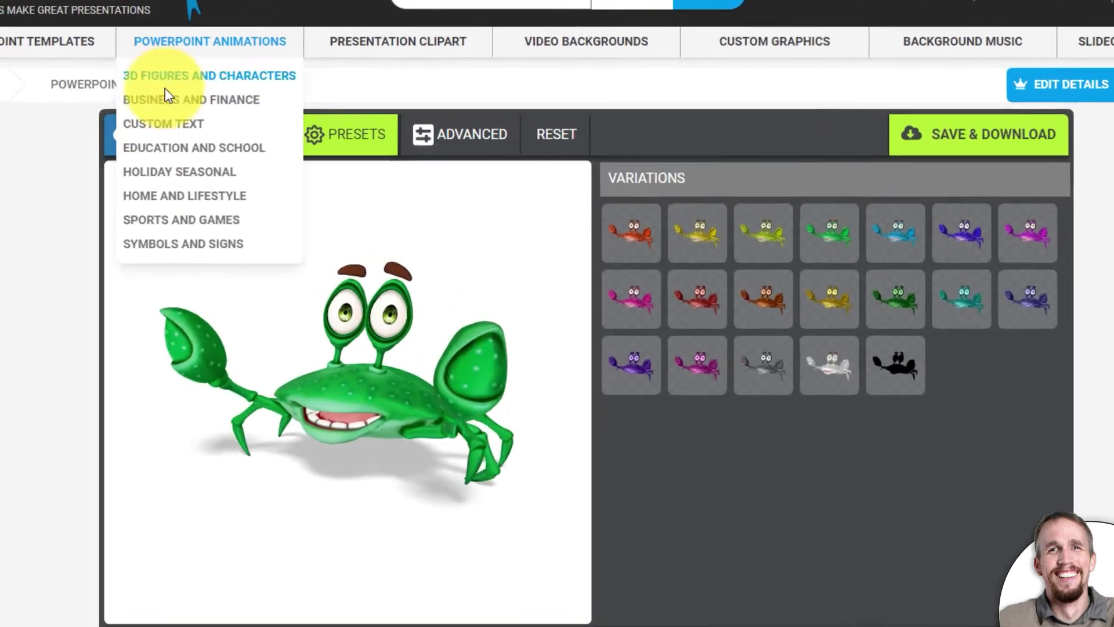
{"action": "left_click", "coordinate": [192, 116]}
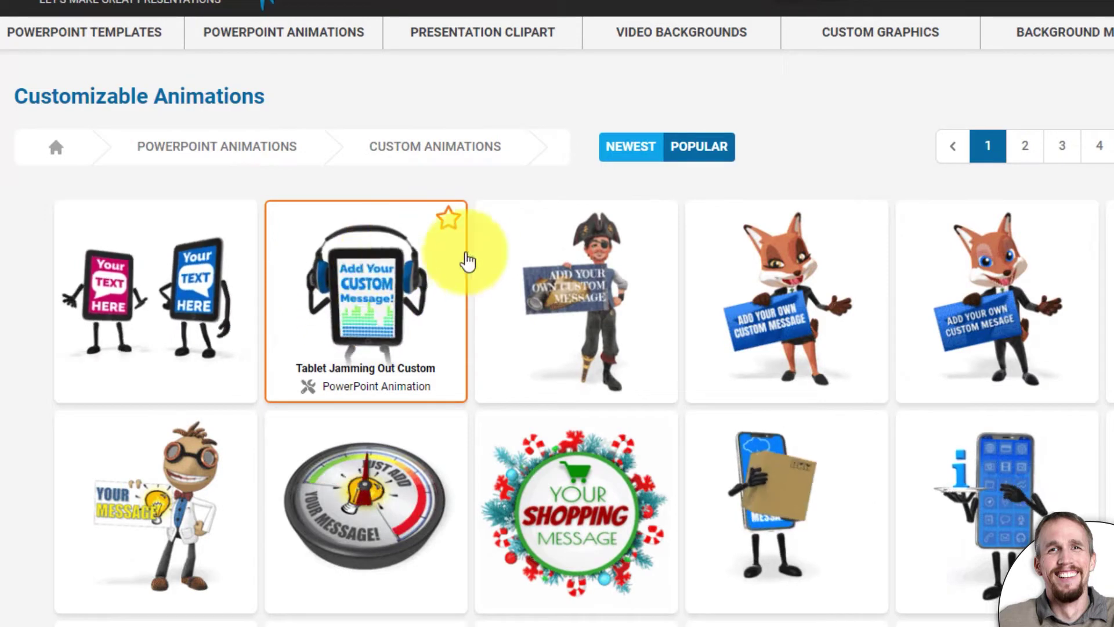
{"action": "left_click", "coordinate": [350, 285]}
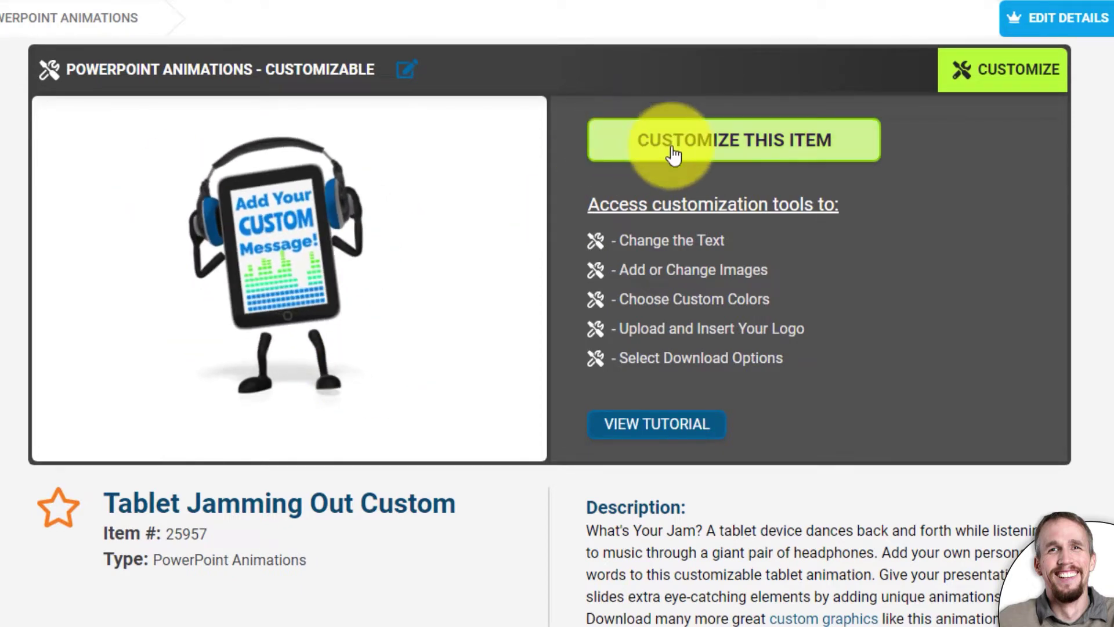
{"action": "left_click", "coordinate": [734, 139]}
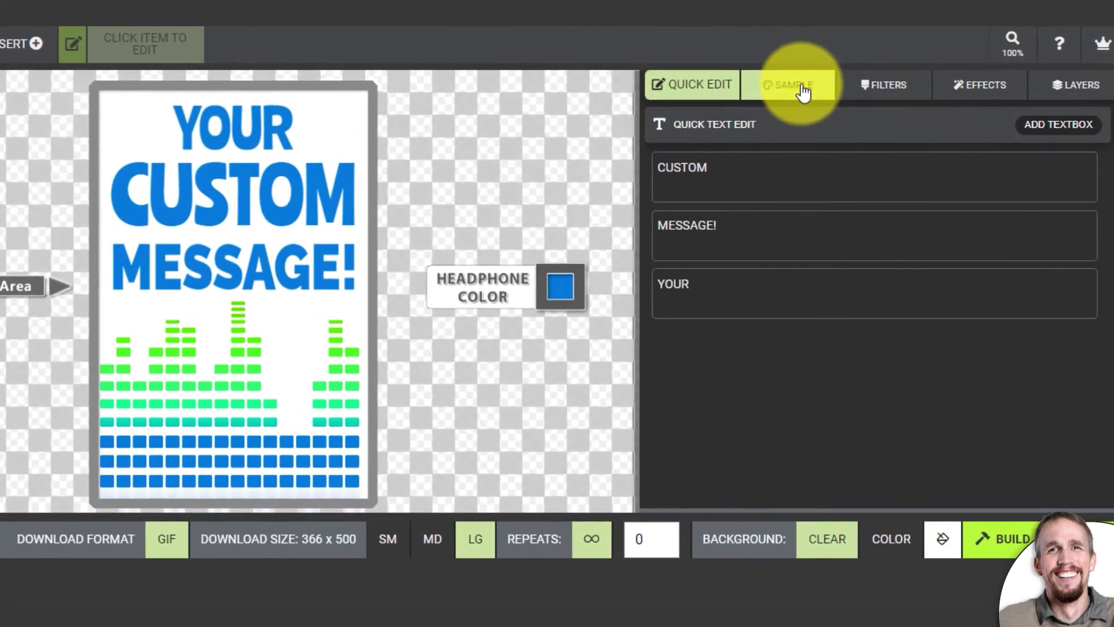
{"action": "left_click", "coordinate": [824, 126]}
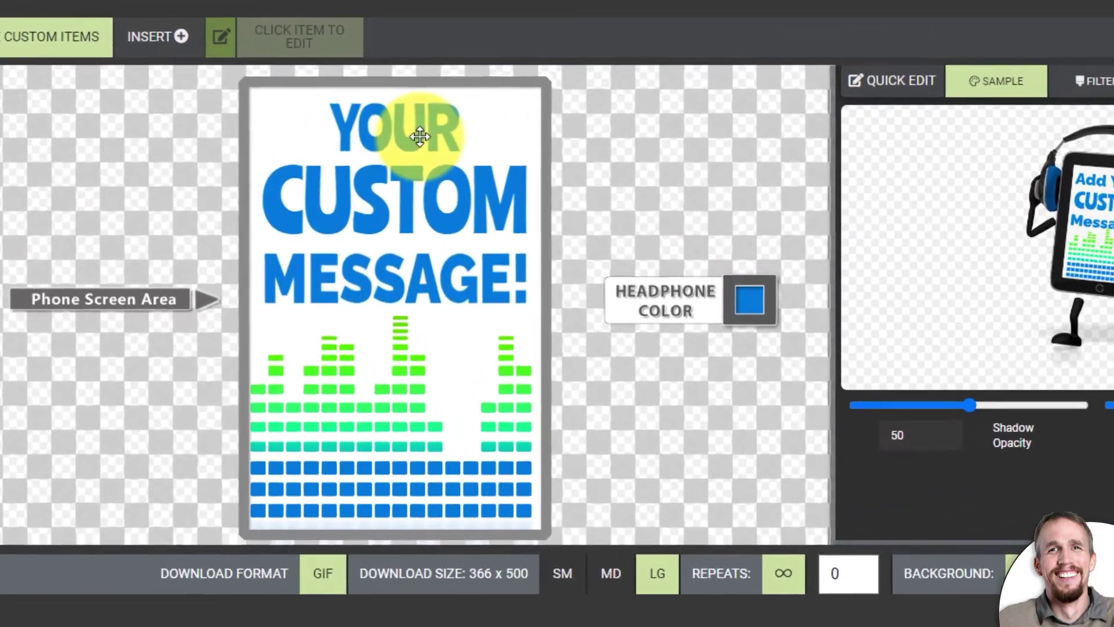
Reposition the YOUR, CUSTOM and MESSAGE! text lines and the equalizer graphic slightly within the tablet screen area.
{"action": "left_click", "coordinate": [384, 174]}
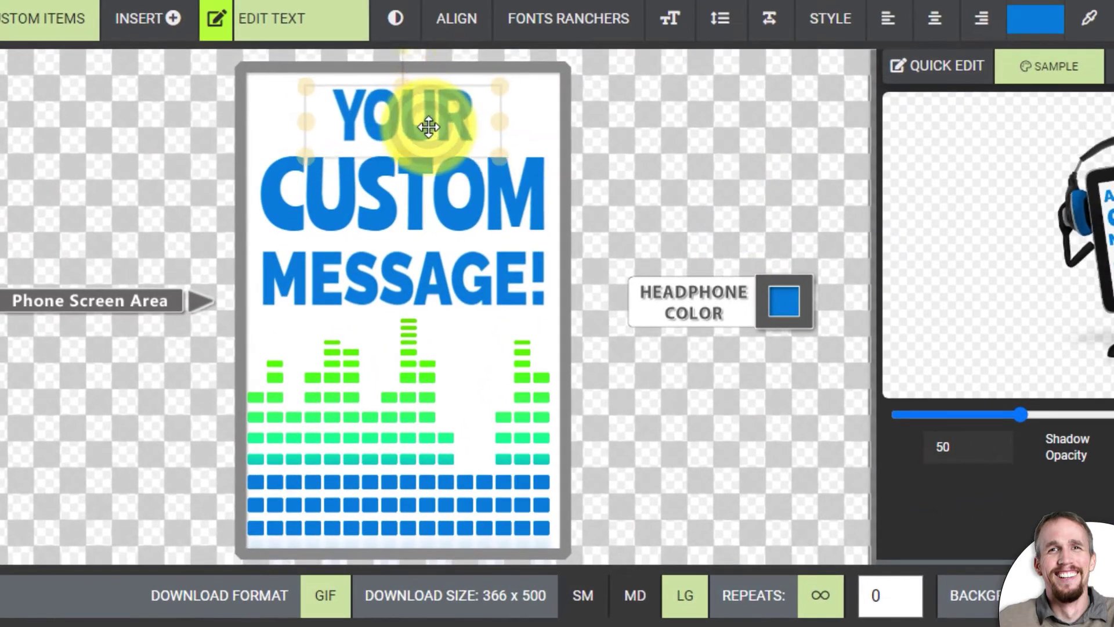
{"action": "left_click", "coordinate": [398, 186]}
{"action": "left_click", "coordinate": [437, 290]}
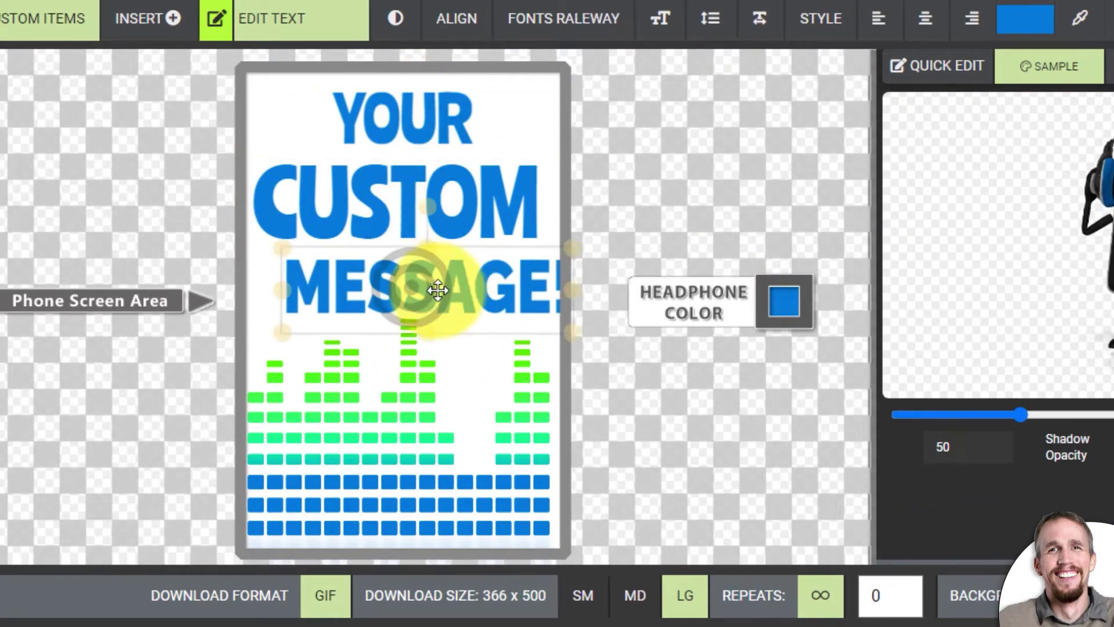
{"action": "left_click", "coordinate": [454, 216]}
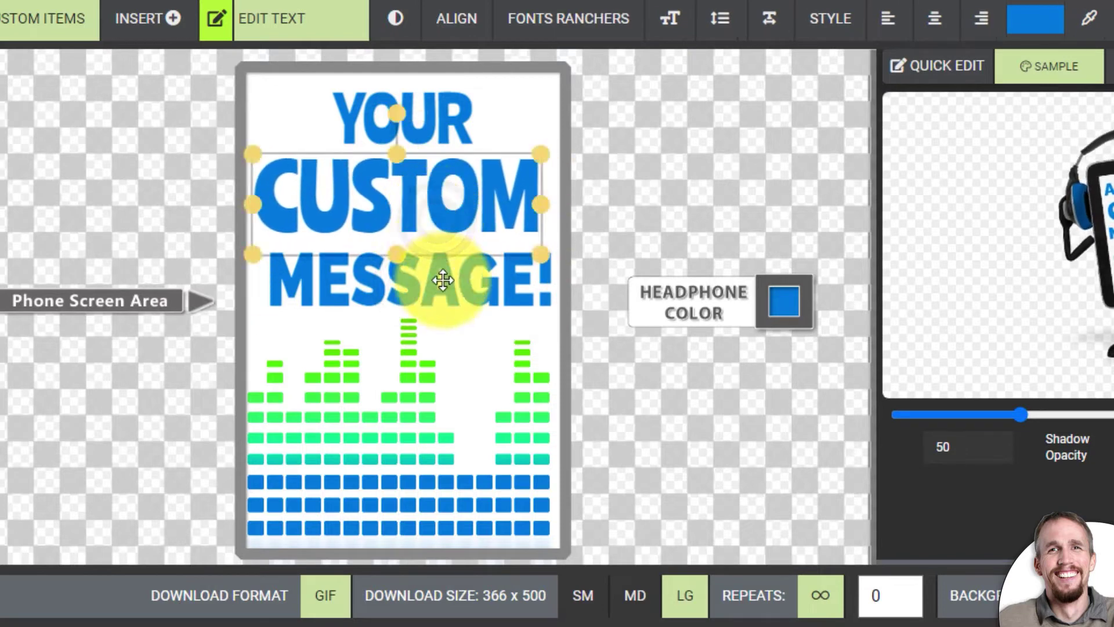
{"action": "left_click", "coordinate": [443, 281]}
{"action": "left_click", "coordinate": [448, 187]}
{"action": "left_click", "coordinate": [414, 371]}
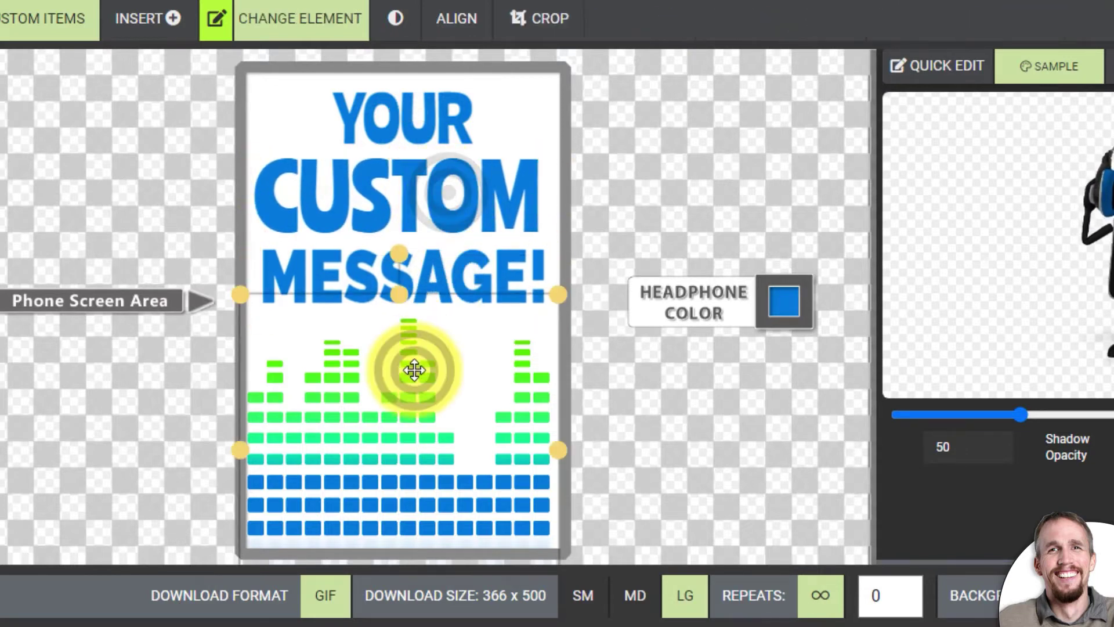
{"action": "left_click_drag", "start_coordinate": [415, 370], "coordinate": [396, 405]}
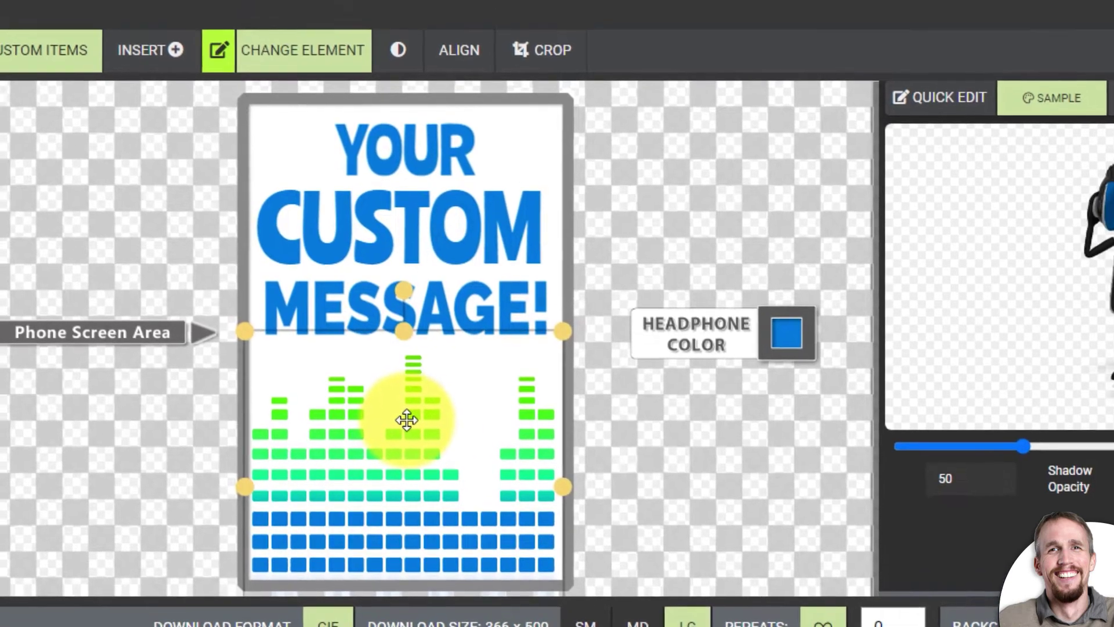
Replace the equalizer graphic with the masked face emoji from the clipart library.
{"action": "right_click", "coordinate": [419, 381]}
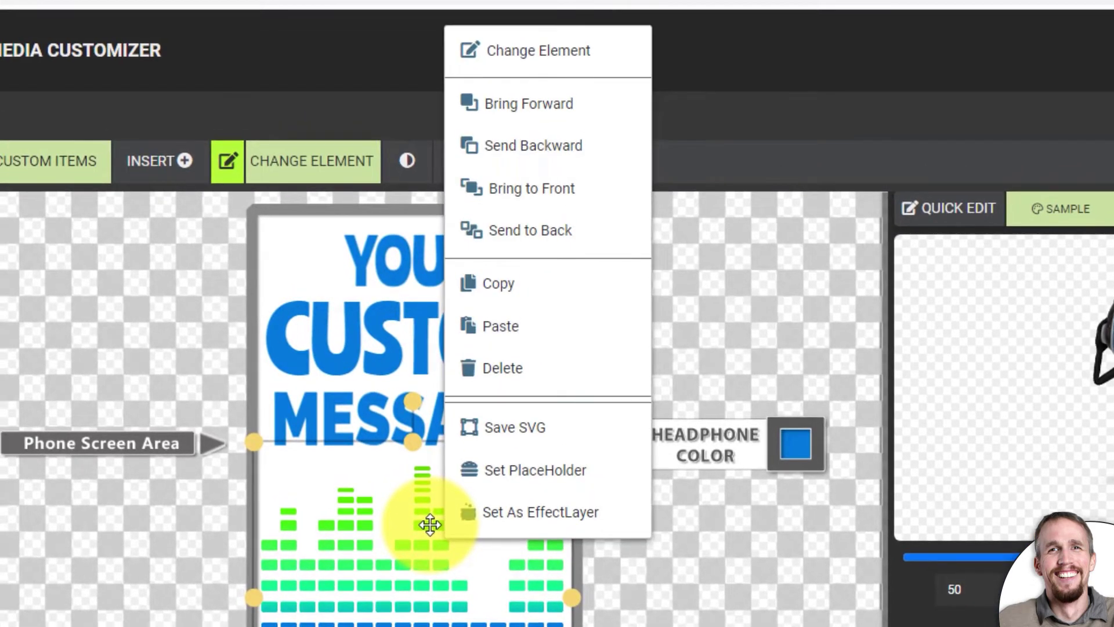
{"action": "left_click", "coordinate": [406, 565]}
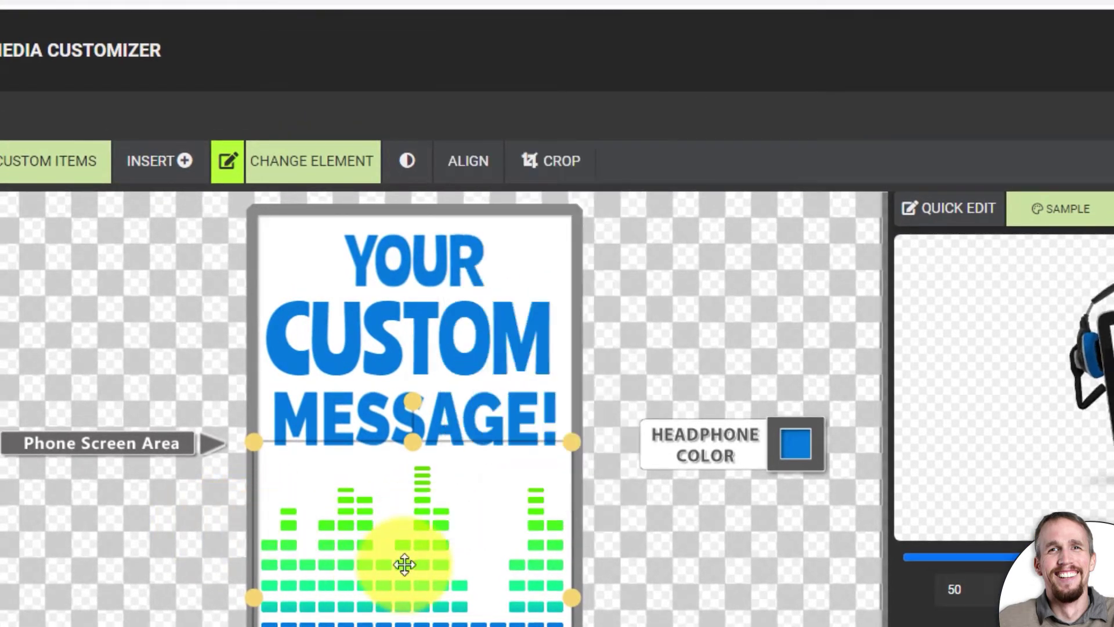
{"action": "right_click", "coordinate": [406, 564]}
{"action": "left_click", "coordinate": [482, 99]}
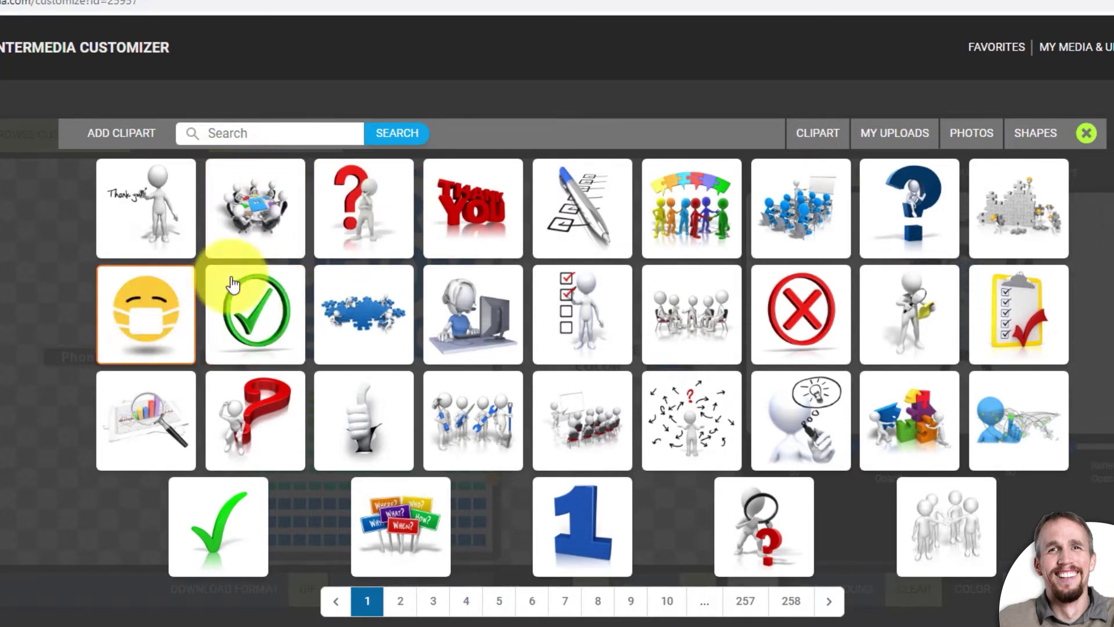
{"action": "left_click", "coordinate": [148, 302]}
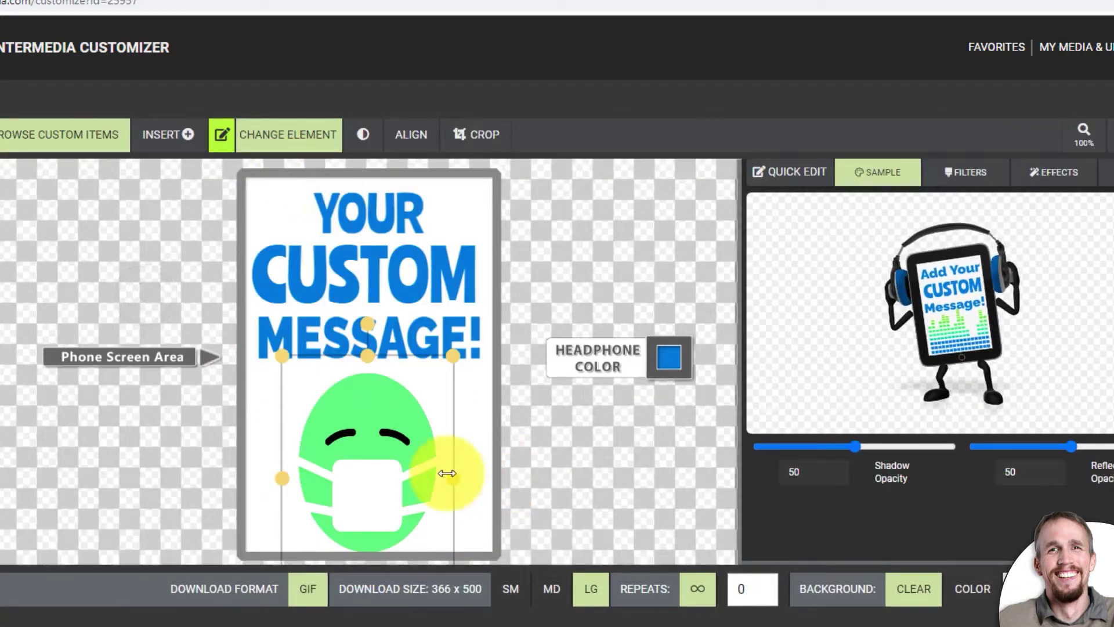
Widen the masked face until it looks round, scale it down and centre it below the MESSAGE! text.
{"action": "mouse_move", "coordinate": [453, 476]}
{"action": "left_mouse_down"}
{"action": "mouse_move", "coordinate": [517, 472]}
{"action": "mouse_move", "coordinate": [456, 458]}
{"action": "left_mouse_up"}
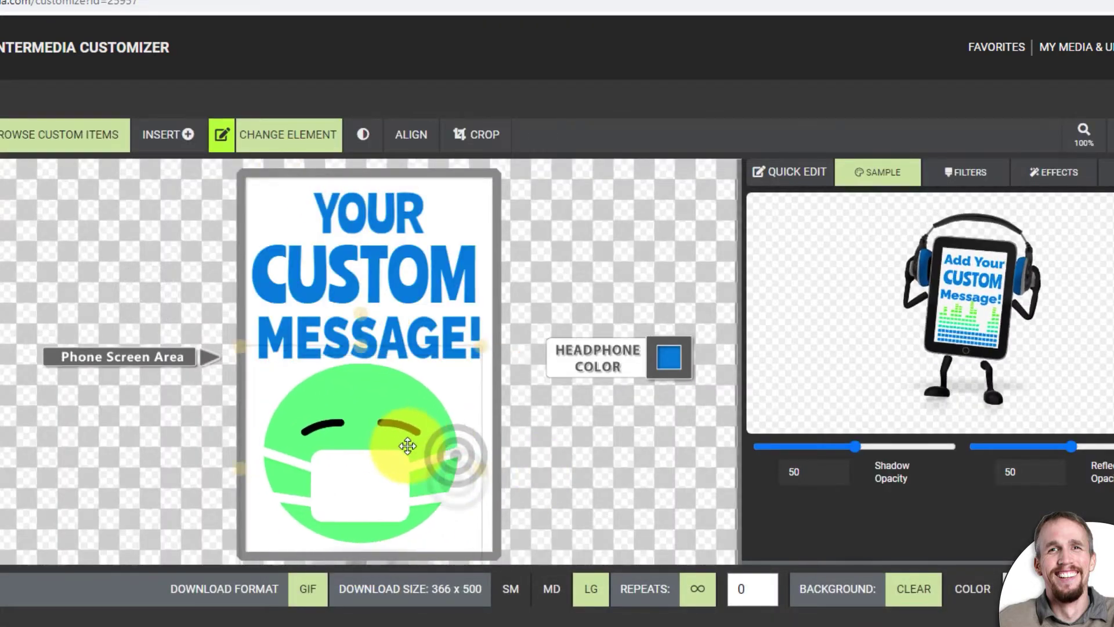
{"action": "left_click", "coordinate": [486, 472]}
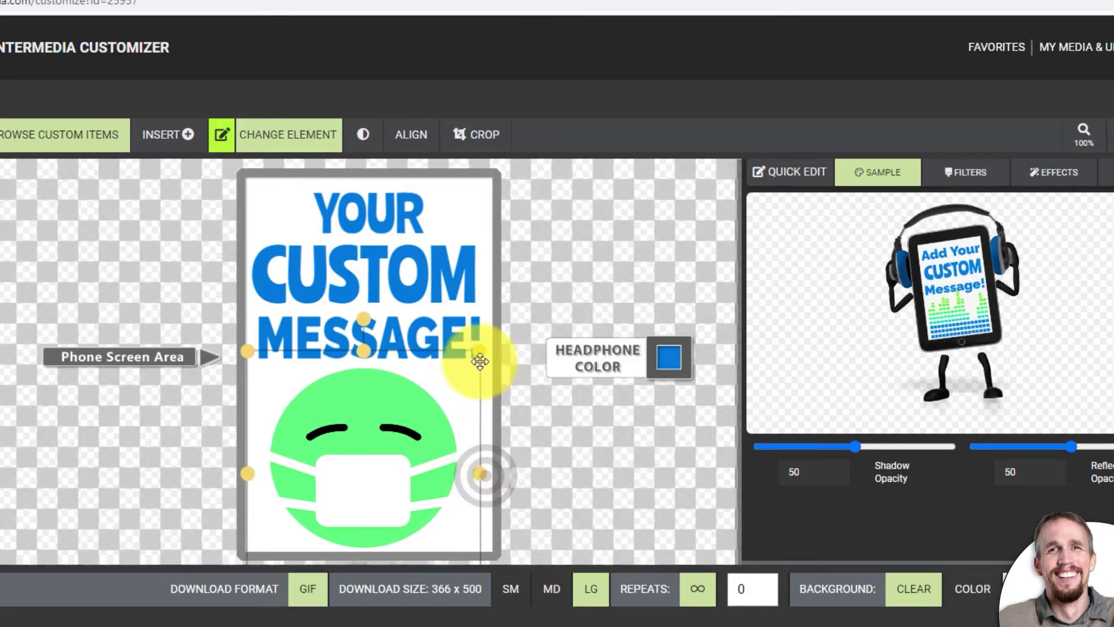
{"action": "left_click_drag", "start_coordinate": [479, 358], "coordinate": [447, 385]}
{"action": "mouse_move", "coordinate": [429, 423]}
{"action": "left_mouse_down"}
{"action": "mouse_move", "coordinate": [398, 447]}
{"action": "mouse_move", "coordinate": [422, 432]}
{"action": "left_mouse_up"}
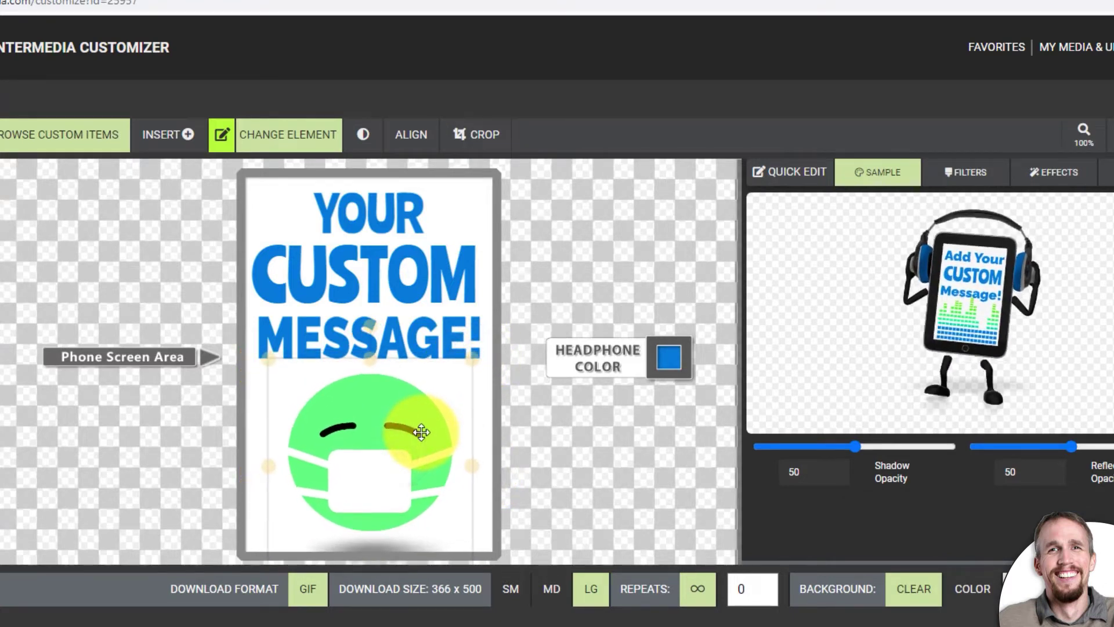
Recolour the masked face emoji pink by setting its hue filter to -0.43.
{"action": "left_click", "coordinate": [437, 258]}
{"action": "left_click", "coordinate": [402, 422]}
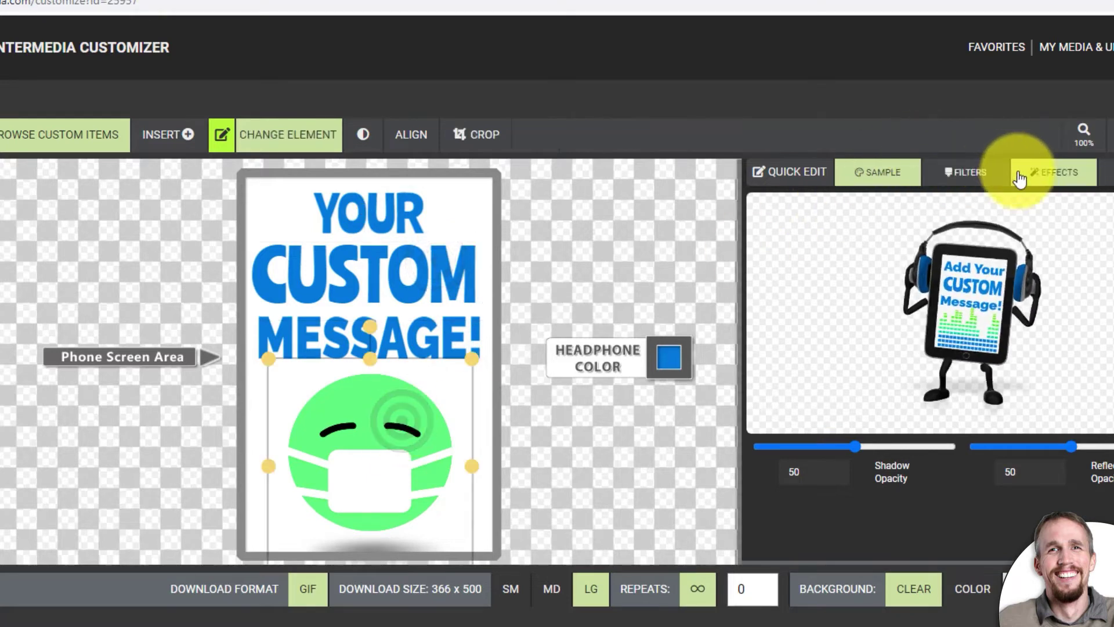
{"action": "left_click", "coordinate": [986, 173]}
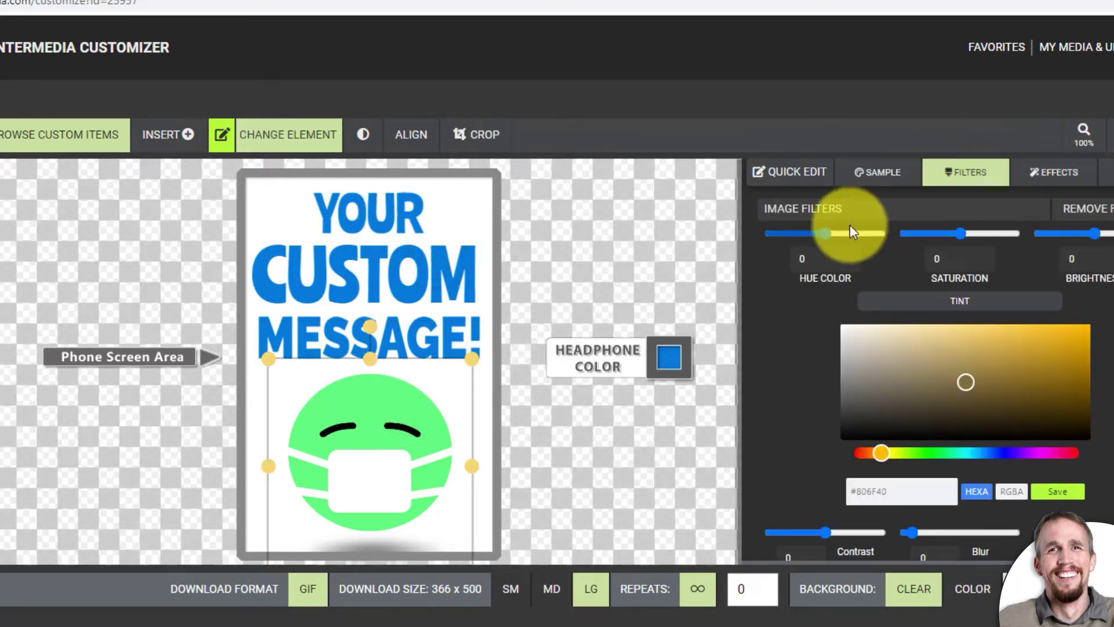
{"action": "left_click_drag", "start_coordinate": [847, 236], "coordinate": [806, 239]}
Delete the YOUR and MESSAGE! text lines and replace the word CUSTOM with Protect.
{"action": "left_click", "coordinate": [394, 256]}
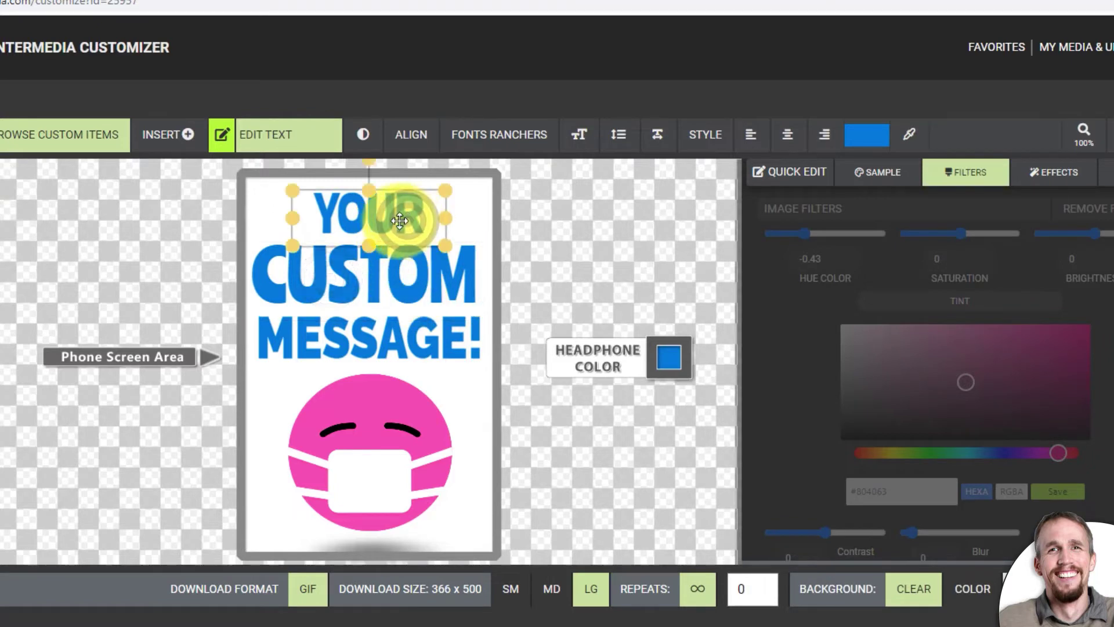
{"action": "key", "text": "Delete"}
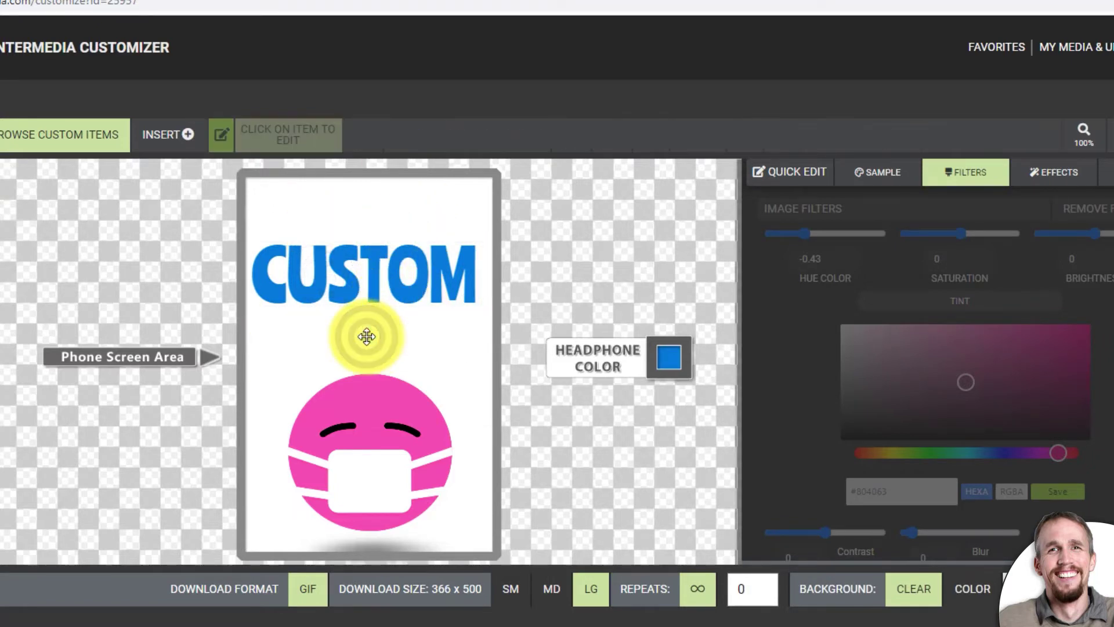
{"action": "left_click", "coordinate": [452, 282]}
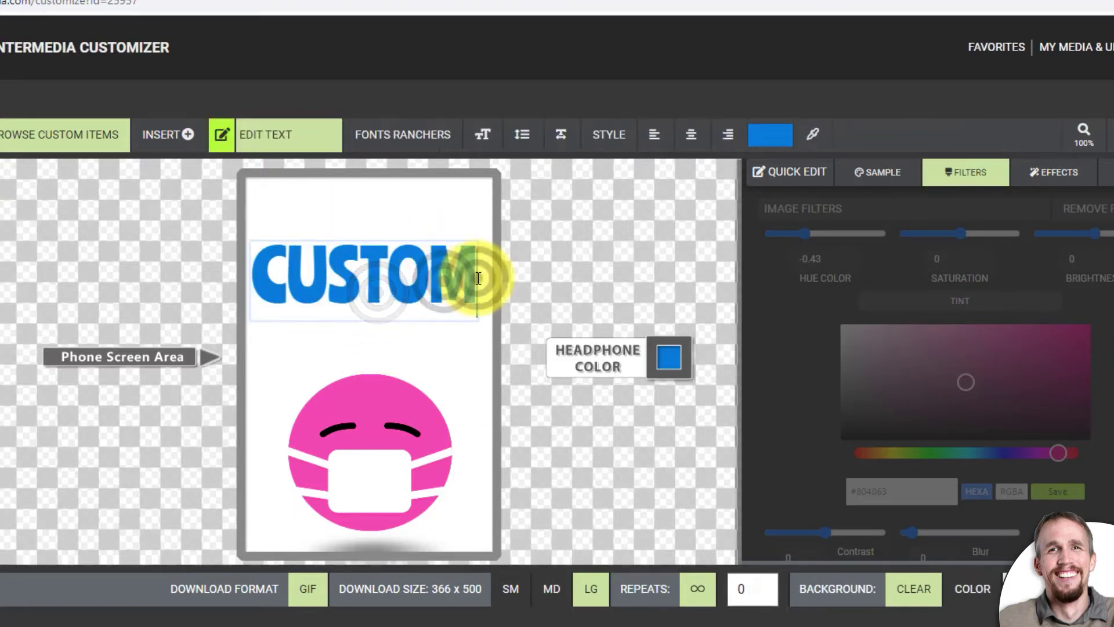
{"action": "left_click_drag", "start_coordinate": [479, 278], "coordinate": [238, 271]}
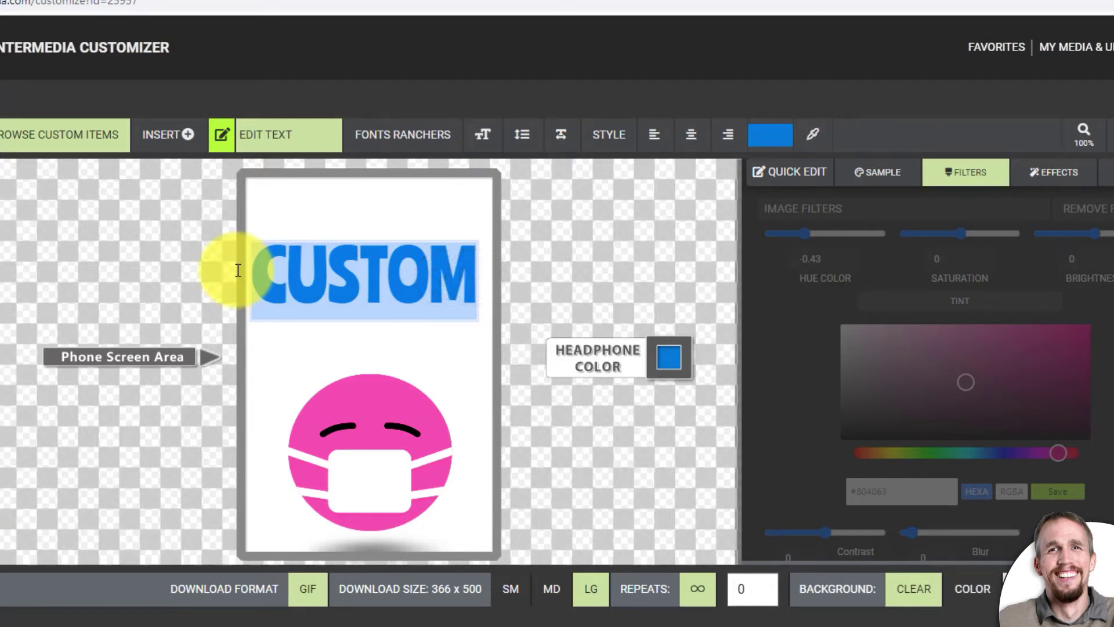
{"action": "type", "text": "Protect"}
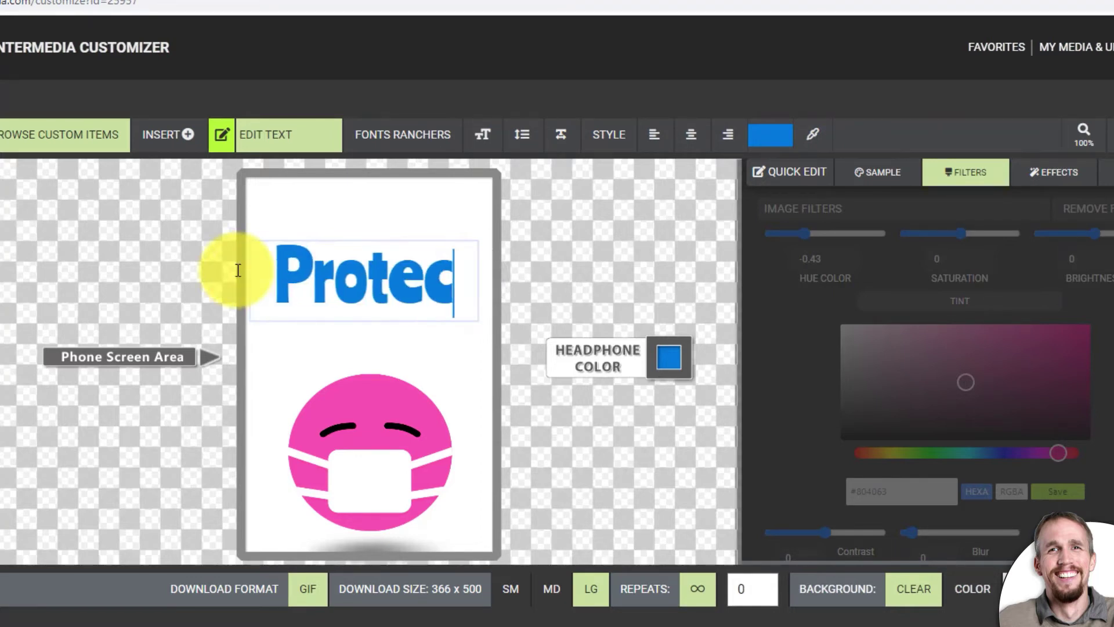
Move the Protect text down slightly and raise the masked face so it sits directly beneath the text.
{"action": "left_click", "coordinate": [420, 338]}
{"action": "mouse_move", "coordinate": [412, 283]}
{"action": "left_mouse_down"}
{"action": "mouse_move", "coordinate": [403, 316]}
{"action": "mouse_move", "coordinate": [414, 300]}
{"action": "left_mouse_up"}
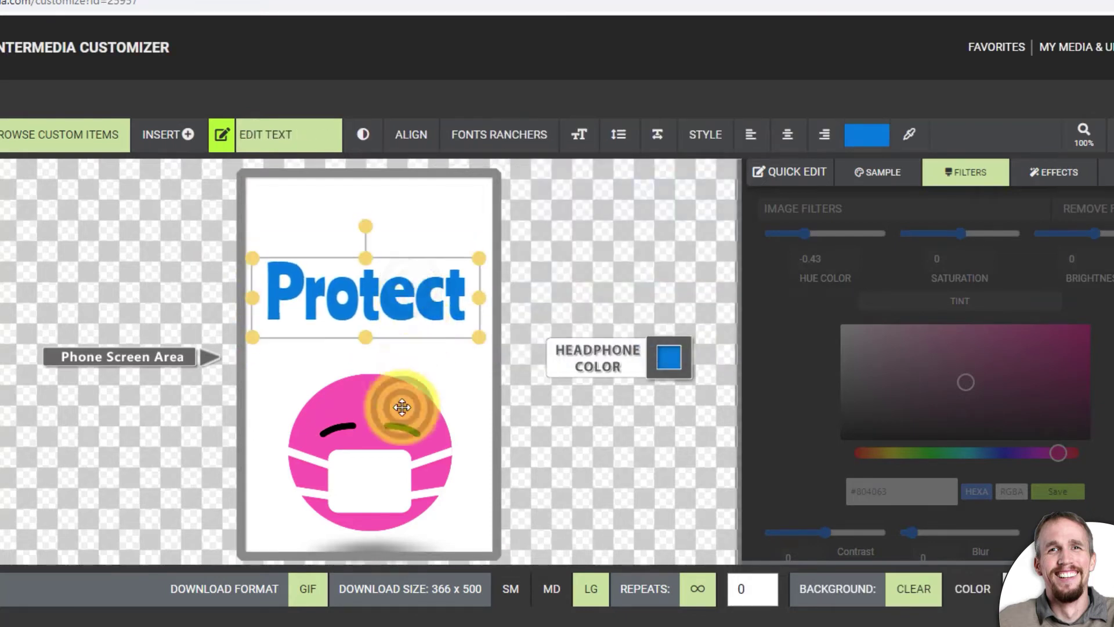
{"action": "left_click_drag", "start_coordinate": [402, 407], "coordinate": [407, 371]}
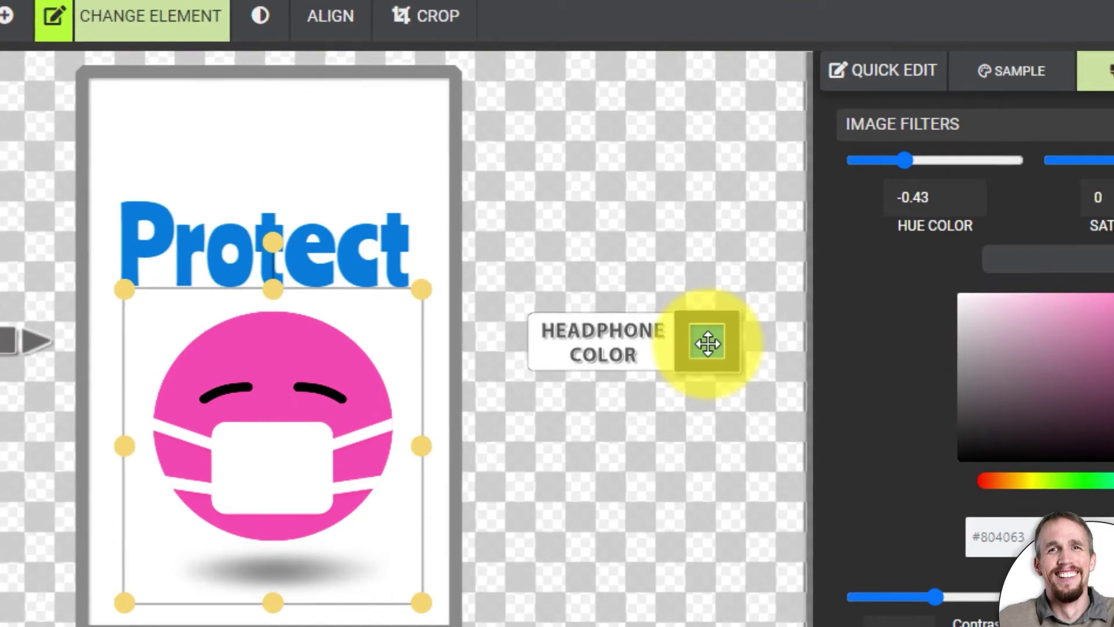
Change the headphone colour to purple #9800D9.
{"action": "left_click", "coordinate": [672, 360]}
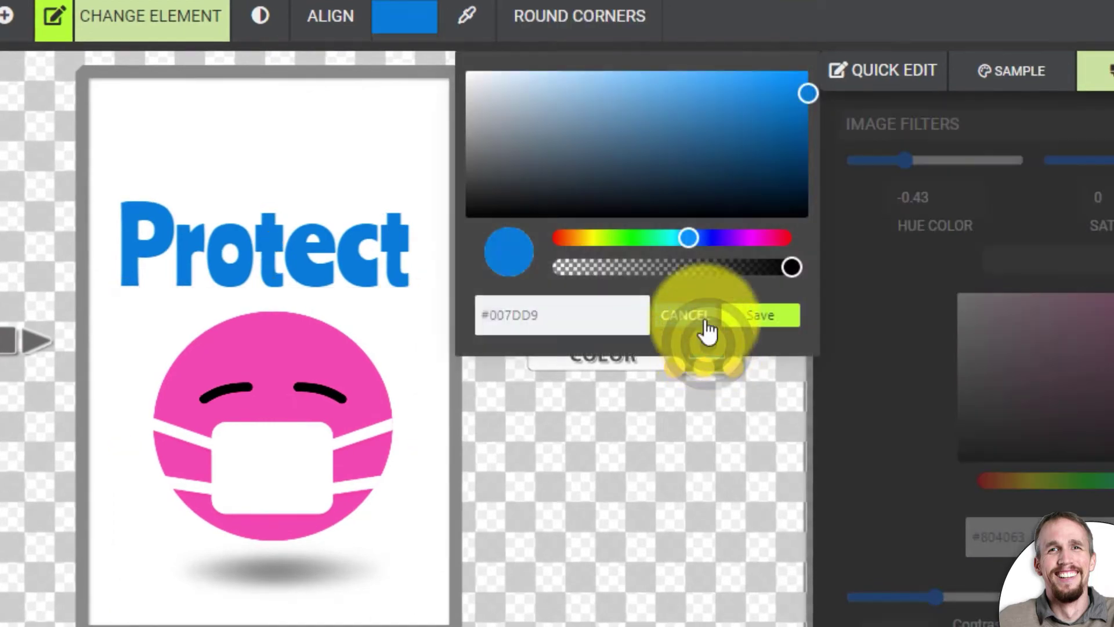
{"action": "left_click", "coordinate": [740, 237]}
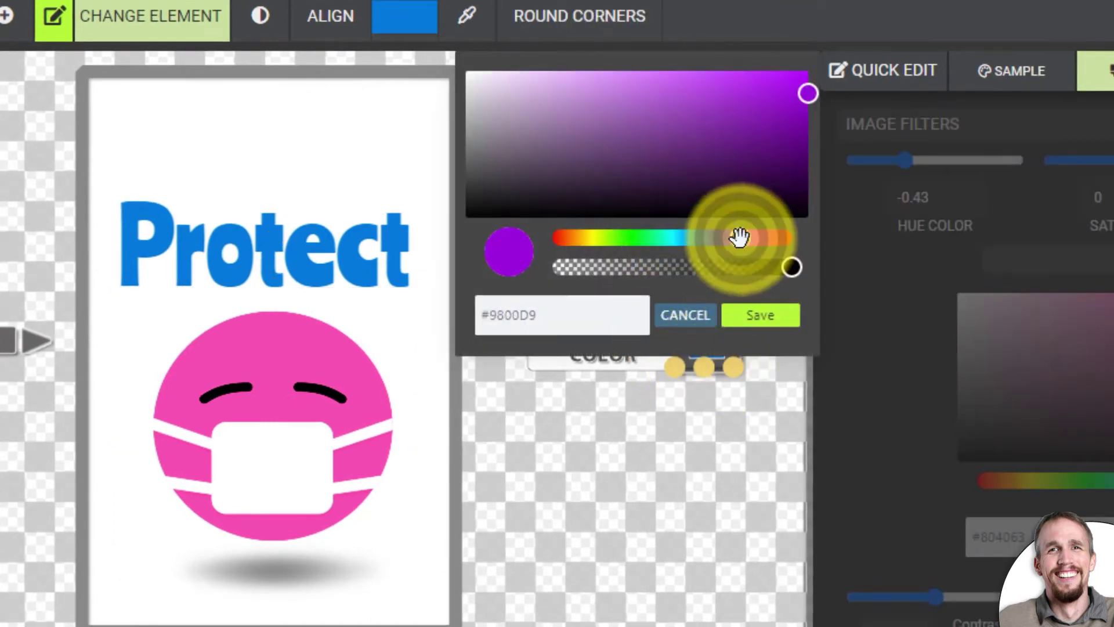
{"action": "left_click", "coordinate": [751, 320]}
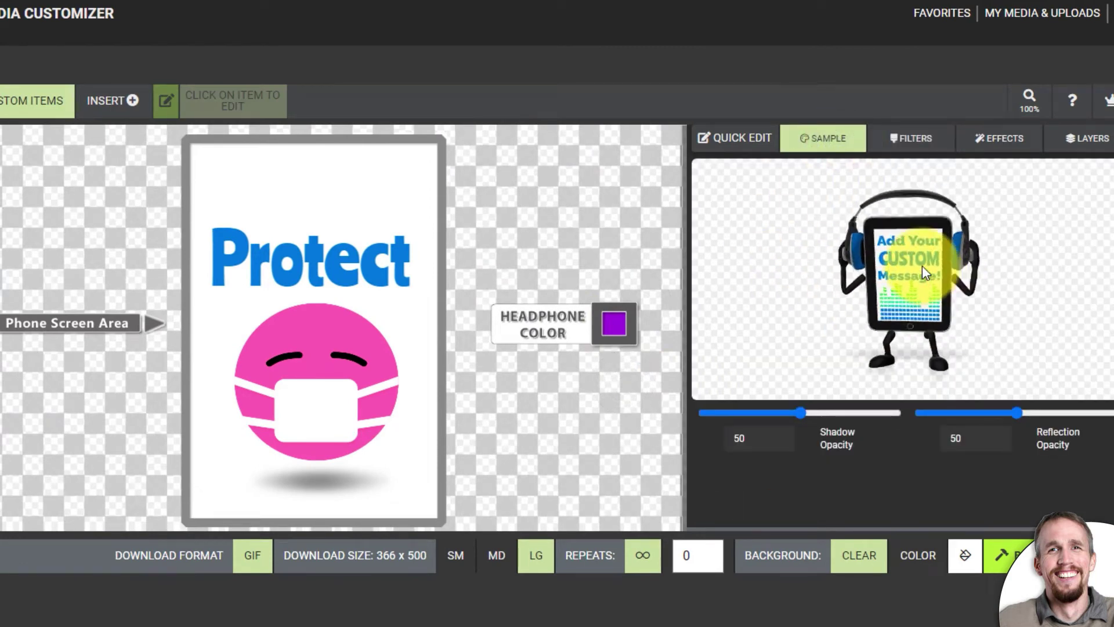
Fine-tune the positions of the Protect text and the masked face so they line up centrally in the tablet screen area.
{"action": "left_click", "coordinate": [390, 259]}
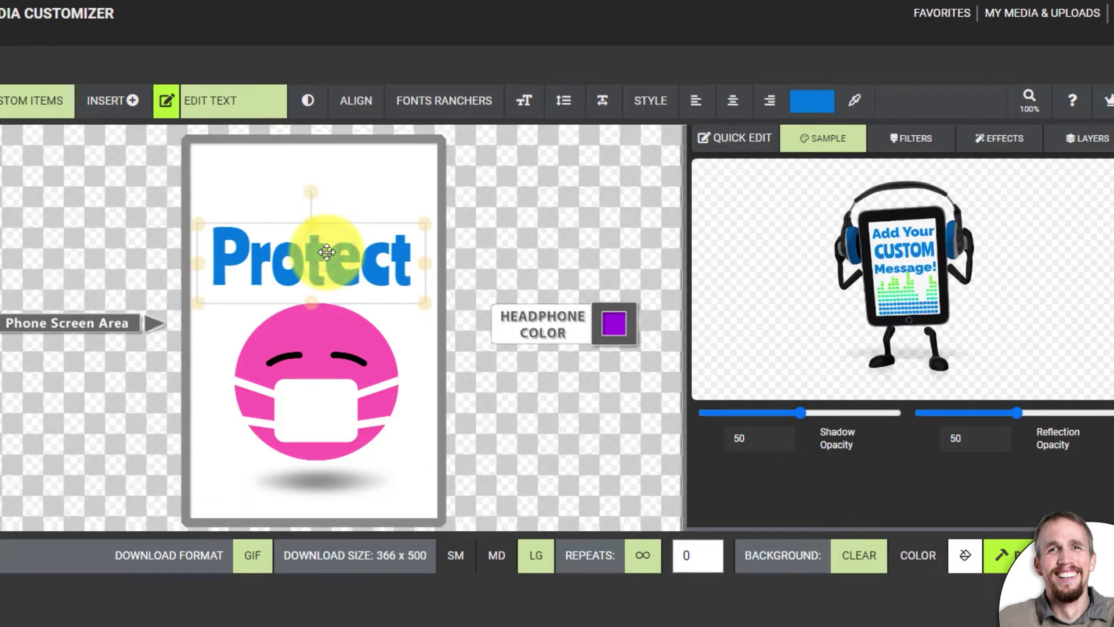
{"action": "left_click", "coordinate": [314, 323]}
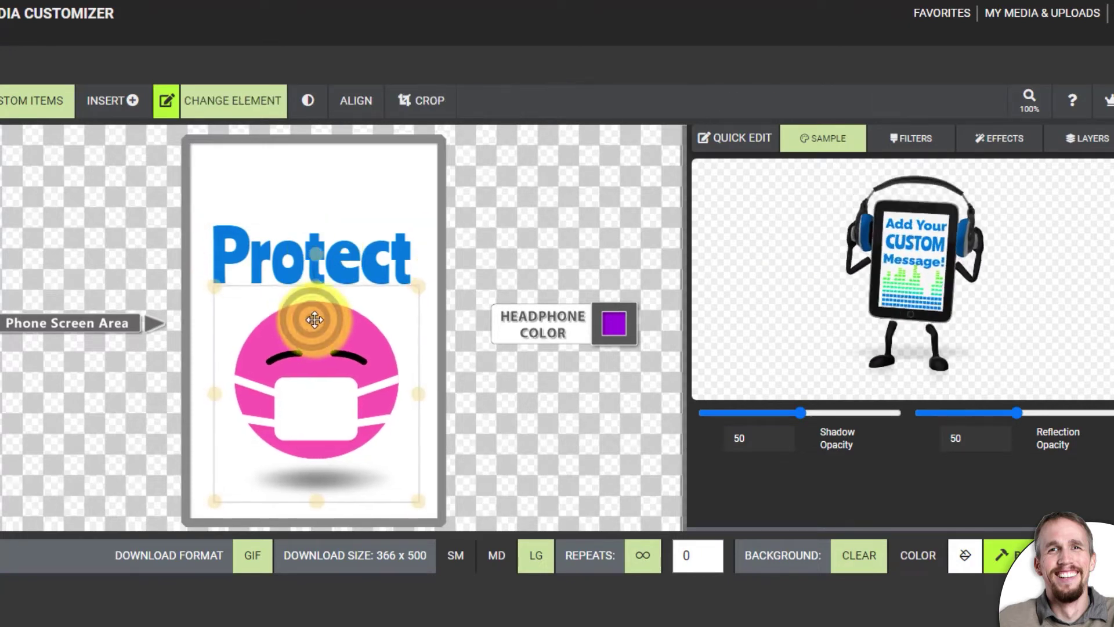
{"action": "left_click", "coordinate": [337, 252]}
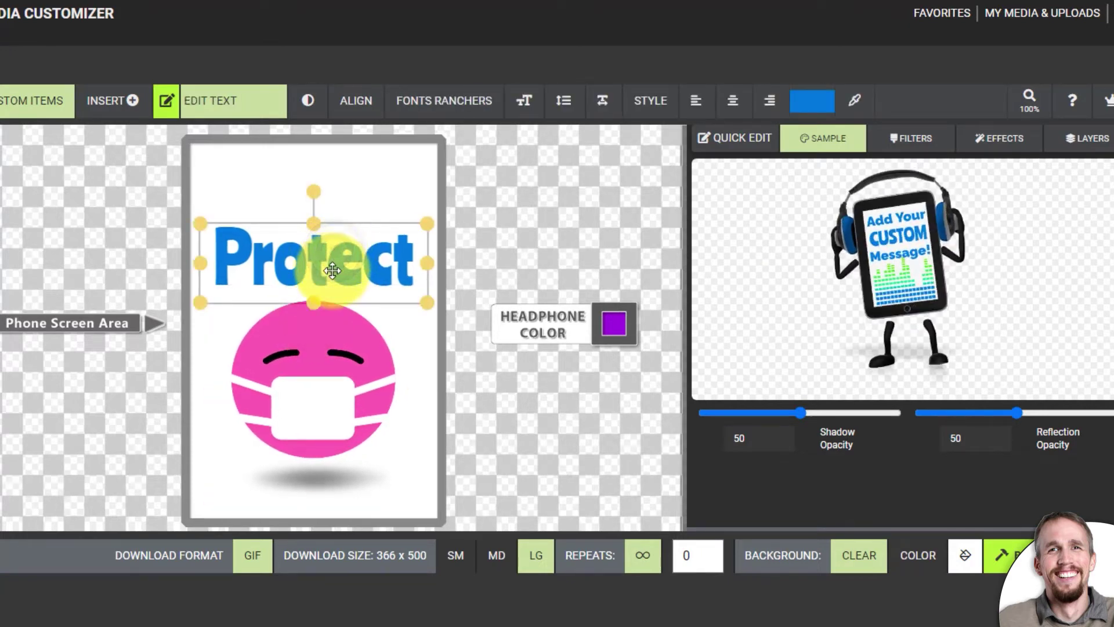
{"action": "left_click_drag", "start_coordinate": [336, 271], "coordinate": [322, 248]}
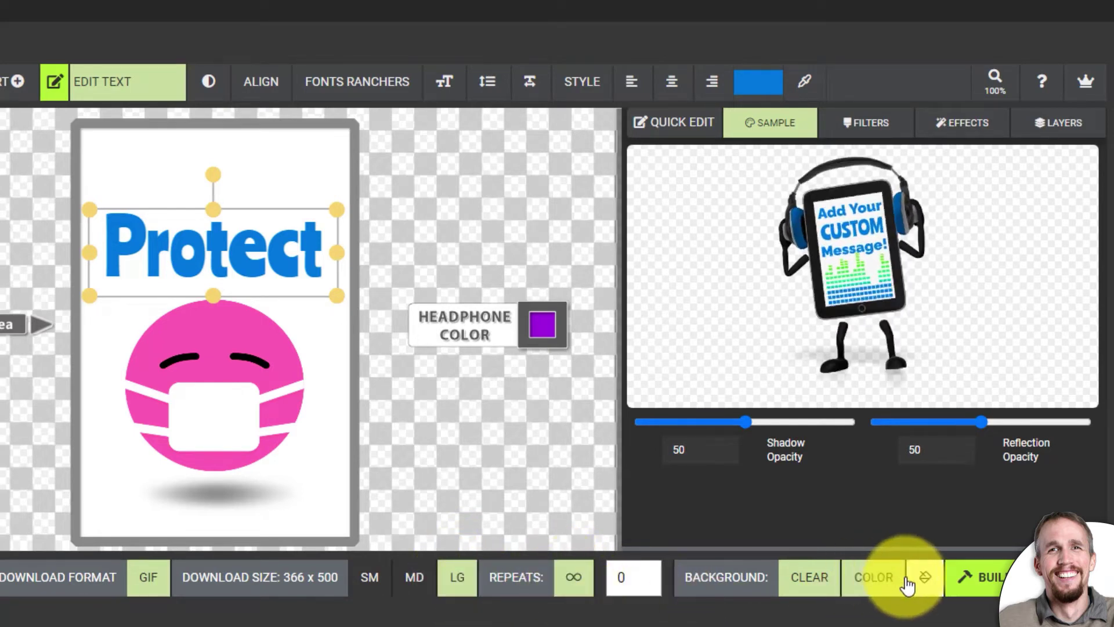
Give the animation a solid light blue background, colour #66ABDF.
{"action": "left_click", "coordinate": [597, 479]}
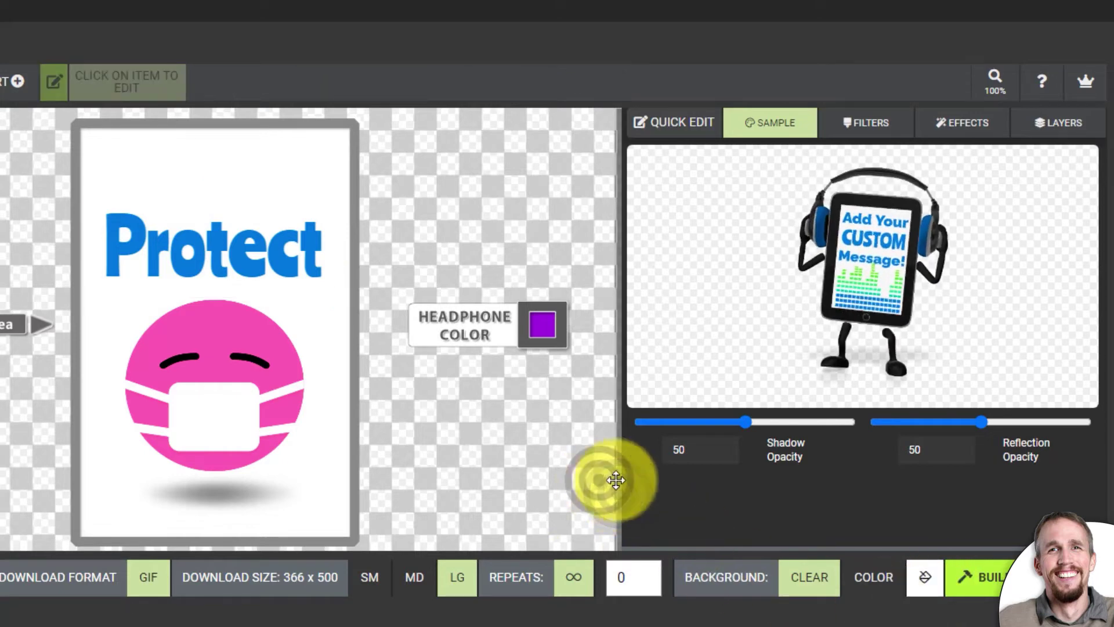
{"action": "left_click", "coordinate": [928, 581]}
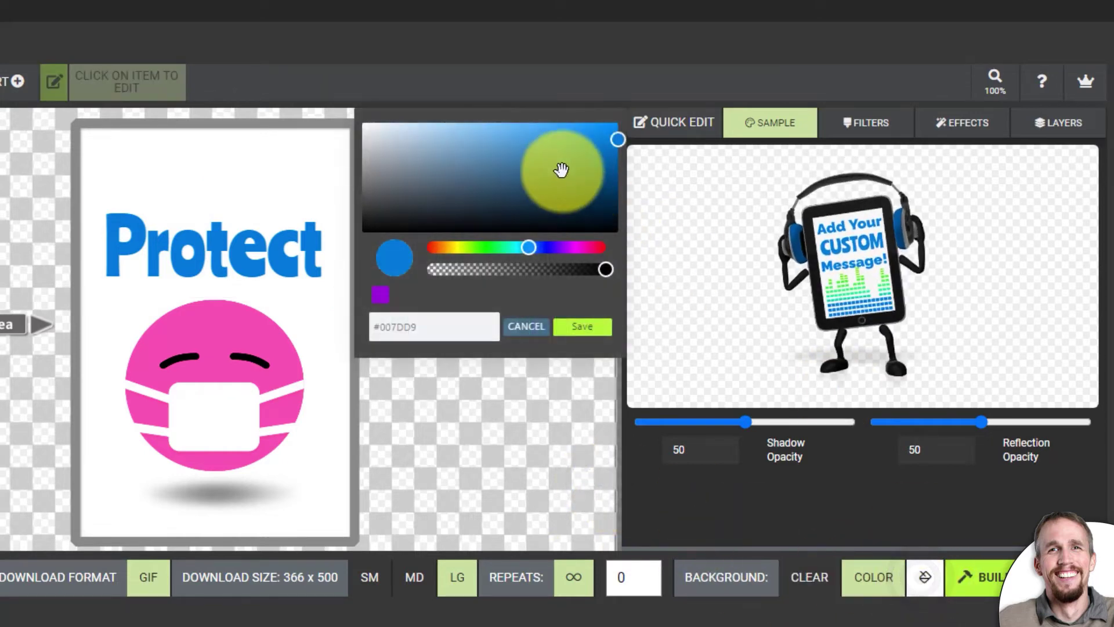
{"action": "left_click", "coordinate": [582, 326]}
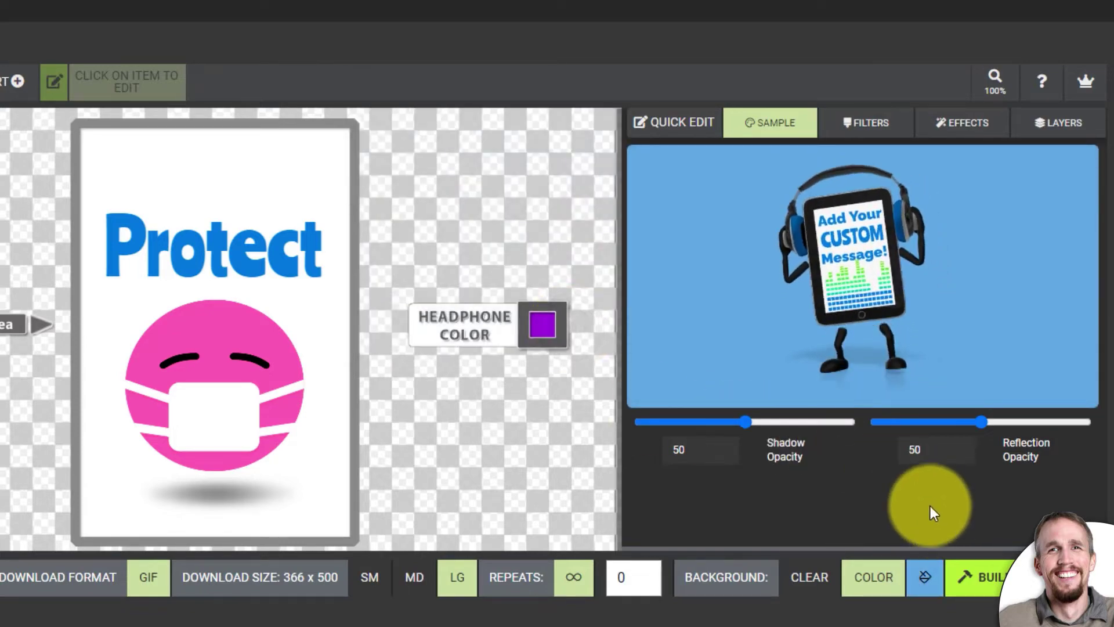
Copy the hex code #66ABDF of the animation's background colour to the clipboard.
{"action": "left_click", "coordinate": [924, 578]}
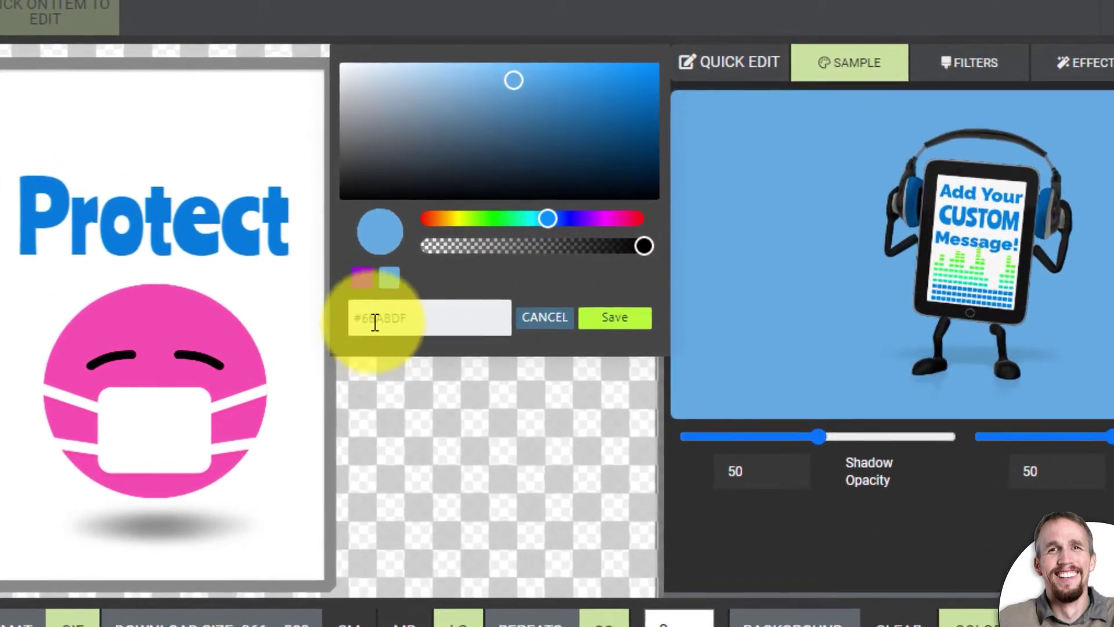
{"action": "left_click_drag", "start_coordinate": [450, 325], "coordinate": [387, 325]}
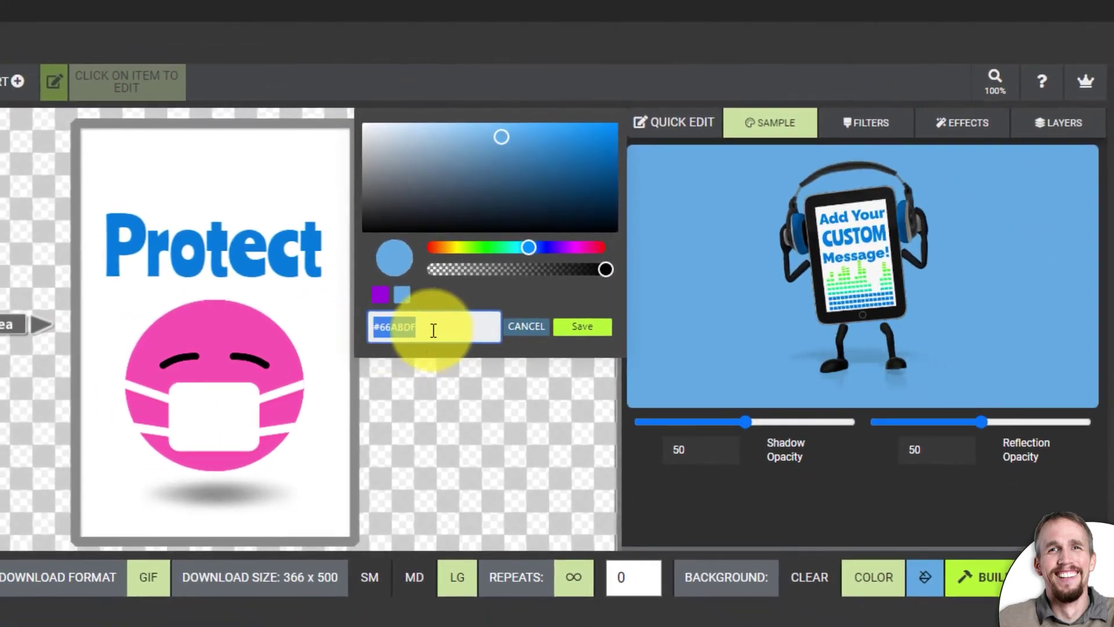
{"action": "right_click", "coordinate": [382, 319]}
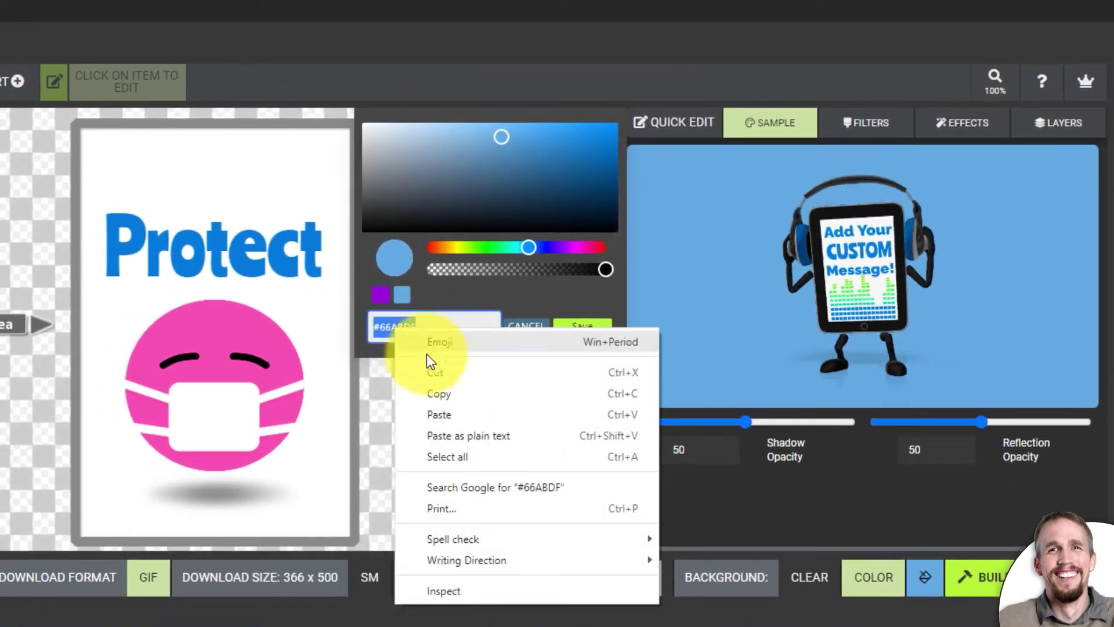
{"action": "left_click", "coordinate": [436, 400]}
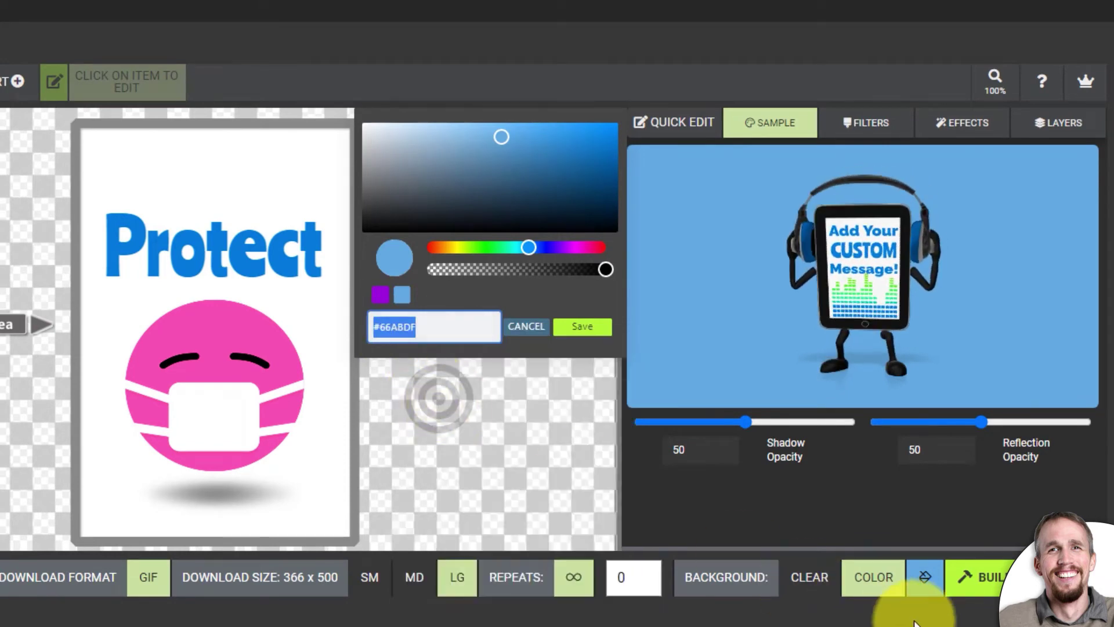
Build the customized tablet animation as a large 366 x 500 GIF and dismiss the saved notice.
{"action": "left_click", "coordinate": [990, 577]}
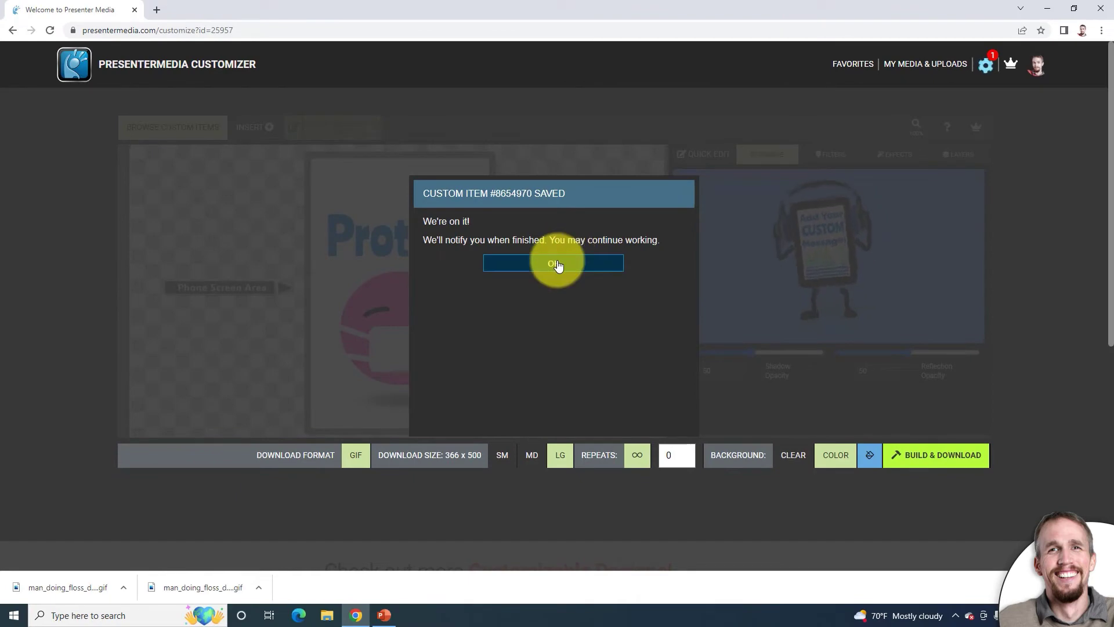
{"action": "left_click", "coordinate": [557, 264]}
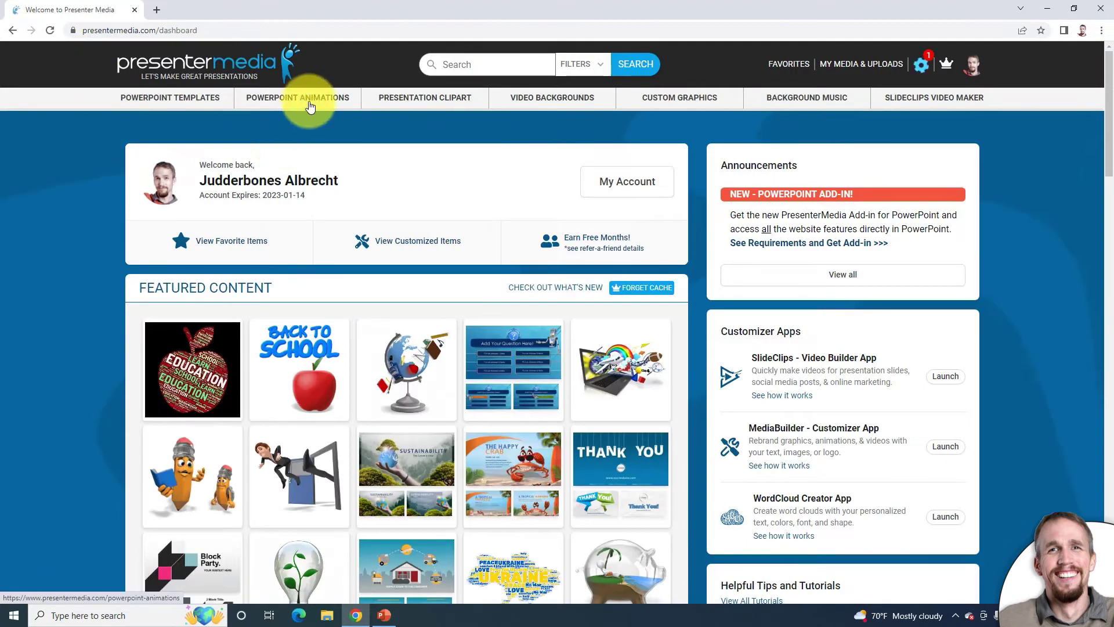
Browse the custom text PowerPoint animations and open the Scary Arm Grave Custom item.
{"action": "mouse_move", "coordinate": [310, 105]}
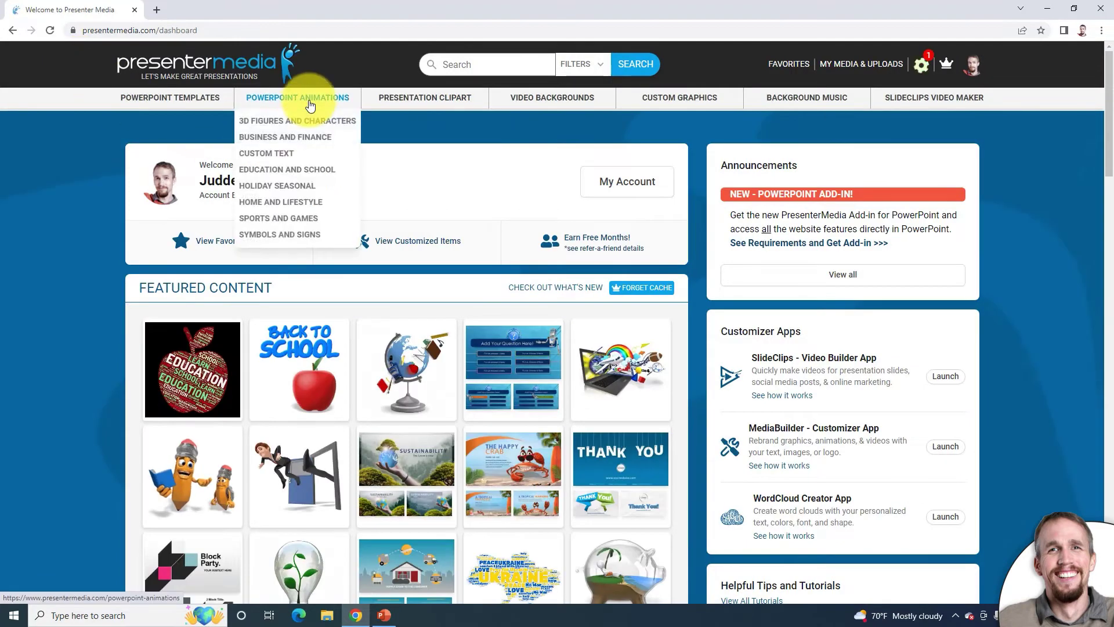
{"action": "left_click", "coordinate": [281, 156]}
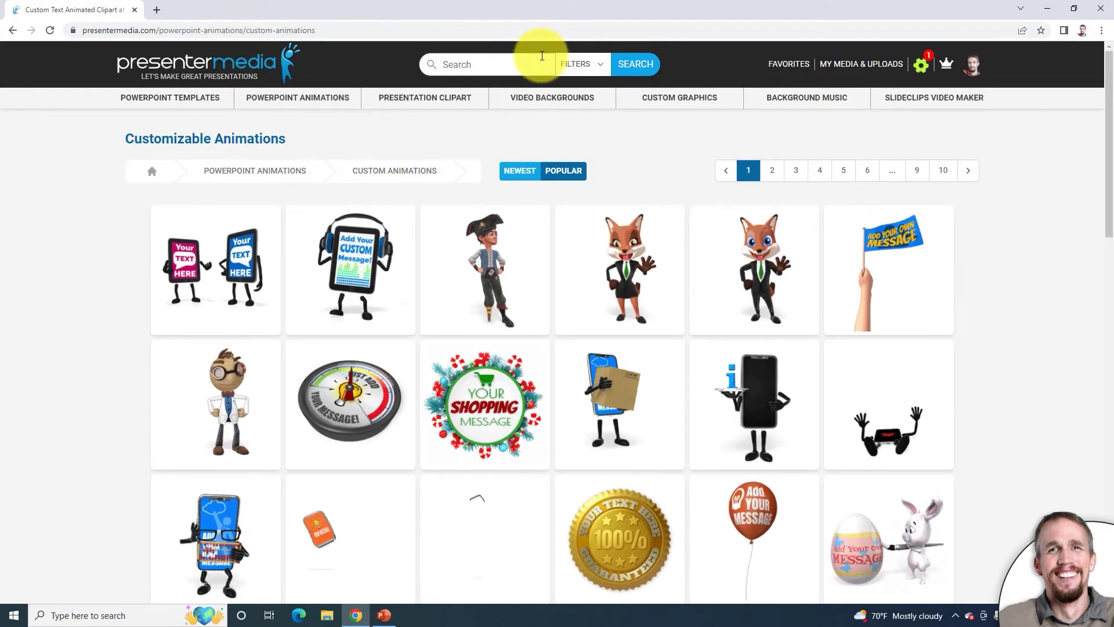
{"action": "scroll", "coordinate": [629, 261], "scroll_direction": "down", "scroll_amount": 7}
{"action": "scroll", "coordinate": [632, 264], "scroll_direction": "up", "scroll_amount": 3}
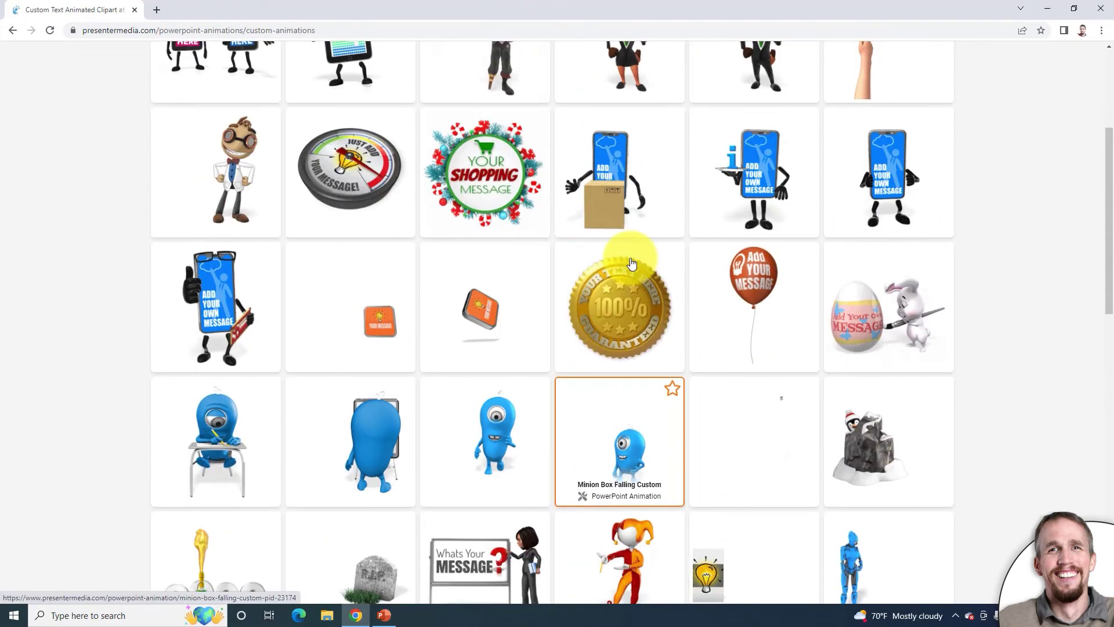
{"action": "scroll", "coordinate": [632, 264], "scroll_direction": "down", "scroll_amount": 2}
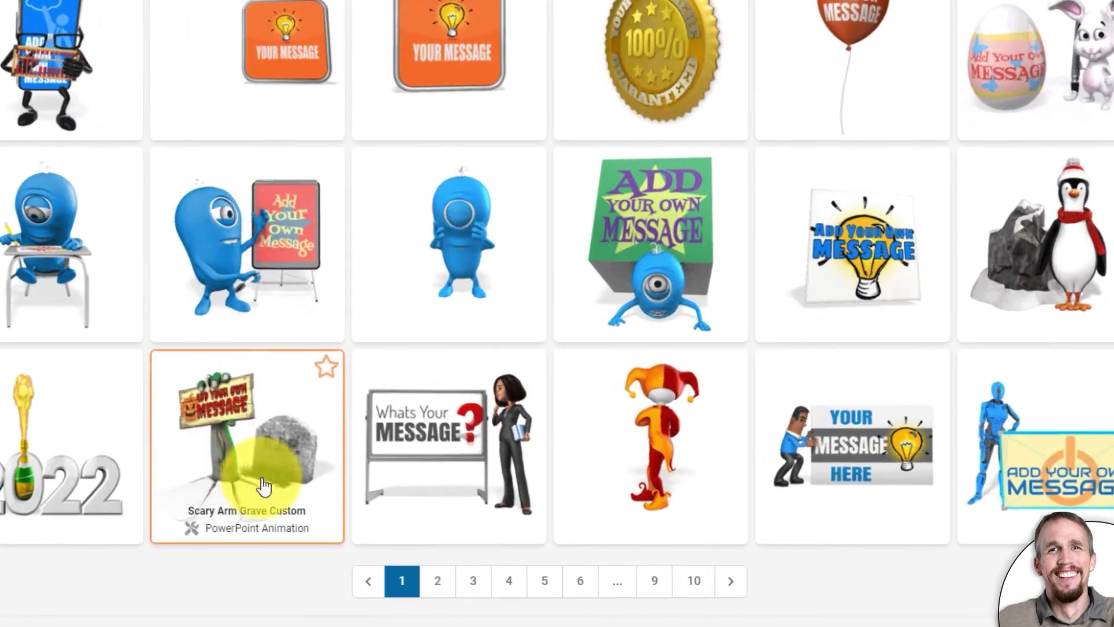
{"action": "left_click", "coordinate": [294, 342]}
{"action": "left_click", "coordinate": [247, 518]}
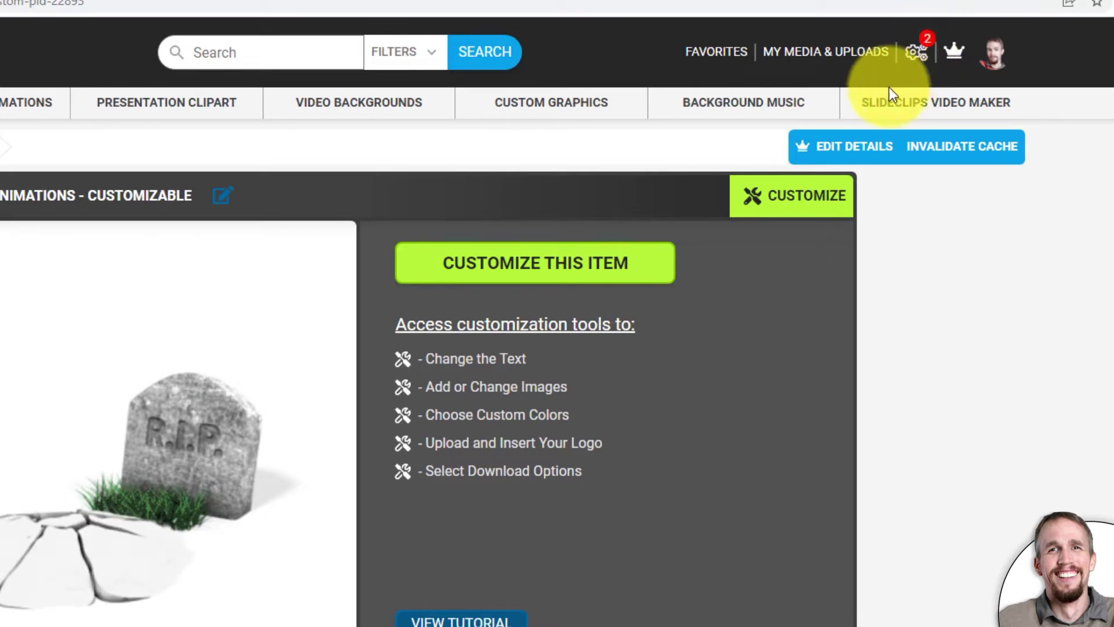
Download the finished Tablet Jamming Out Custom animation and save it as custom_tablet_jamming_out_8654970.gif in the Downloads folder.
{"action": "left_click", "coordinate": [917, 52]}
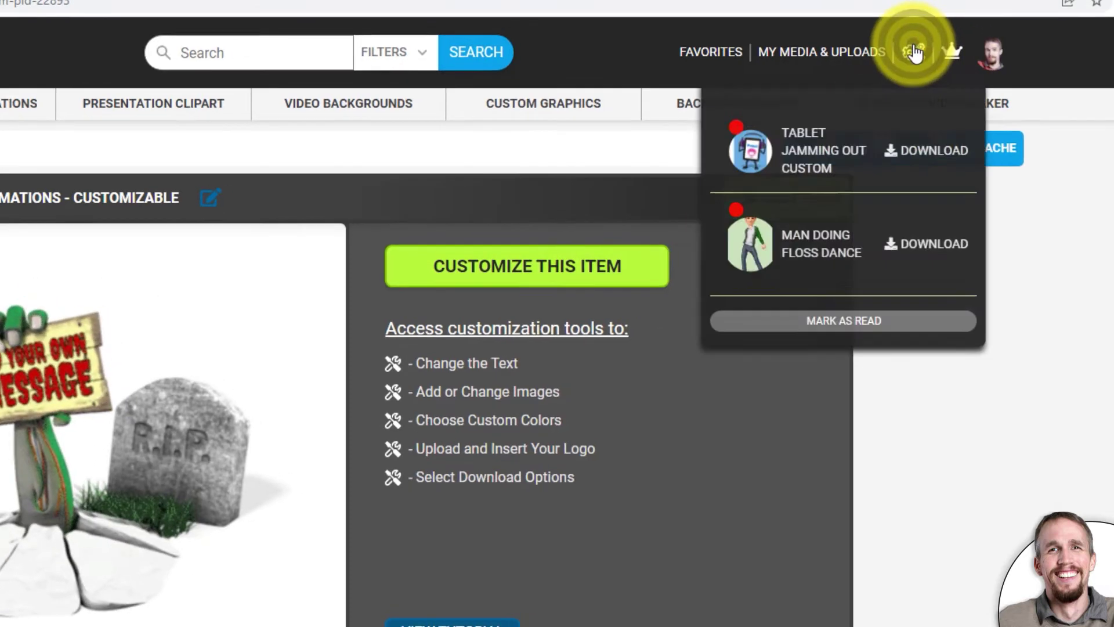
{"action": "left_click", "coordinate": [733, 144]}
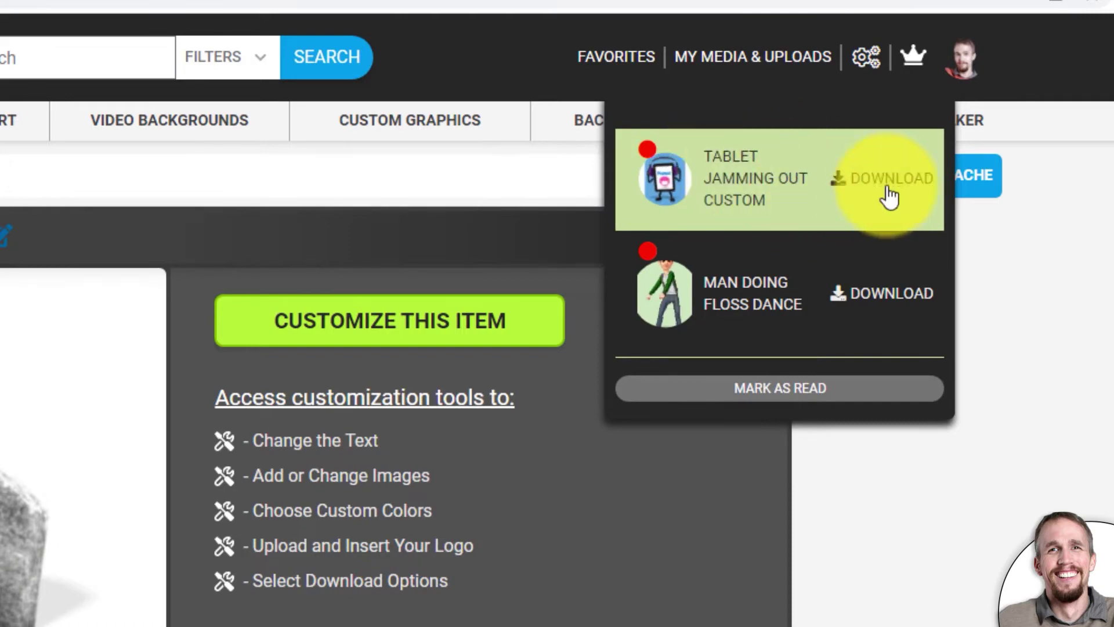
{"action": "left_click", "coordinate": [871, 180]}
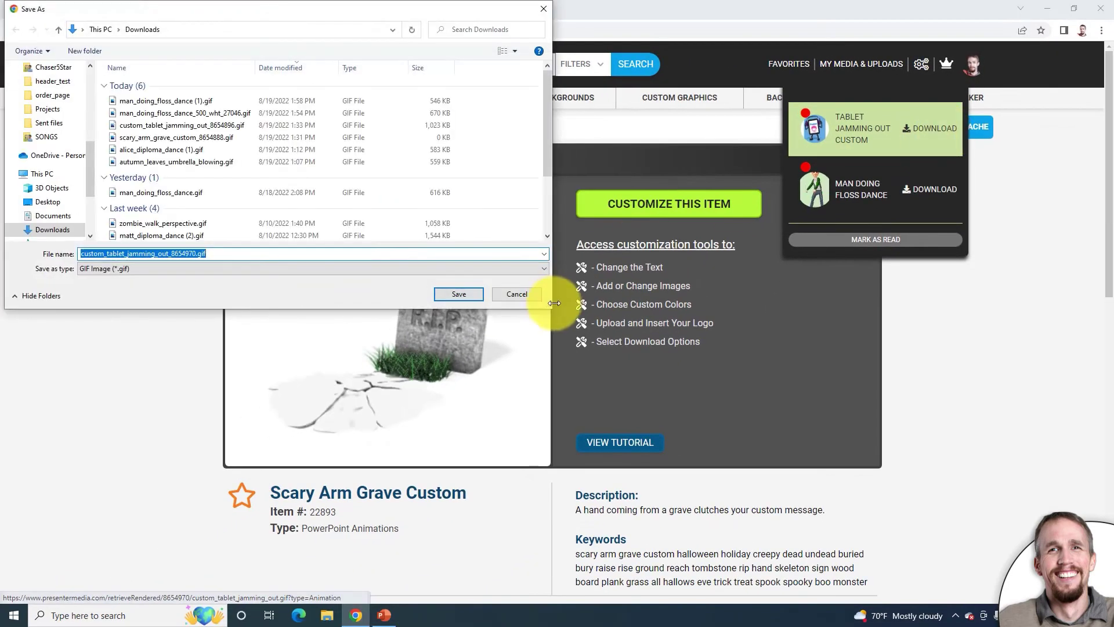
{"action": "left_click", "coordinate": [468, 293]}
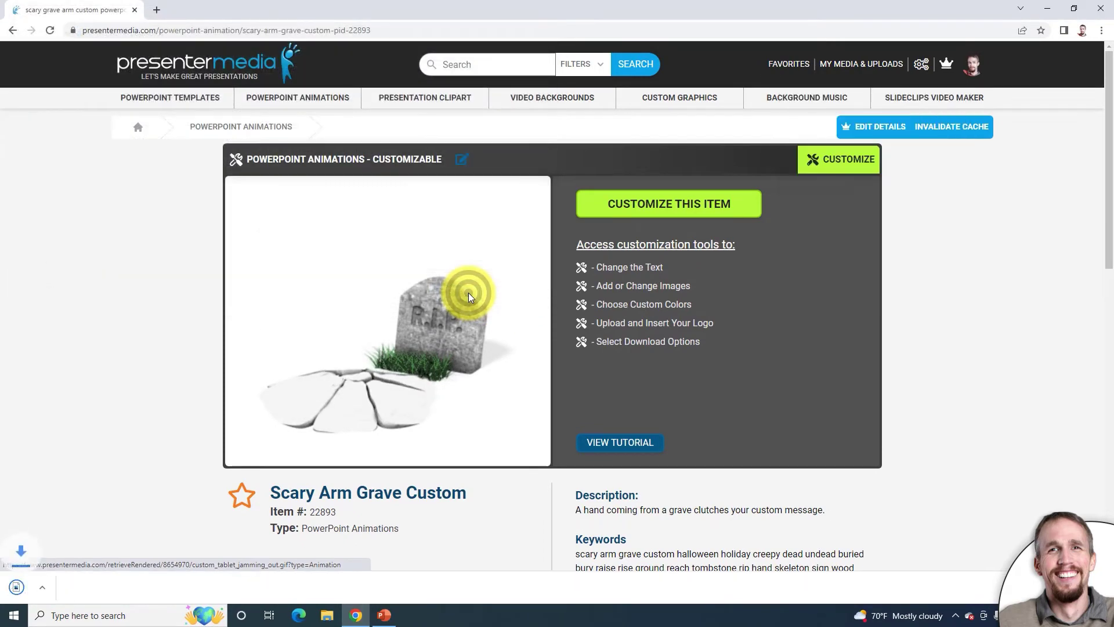
Switch to PowerPoint, duplicate slide 1 and delete the dancing man animation from the duplicate slide.
{"action": "left_click", "coordinate": [384, 615]}
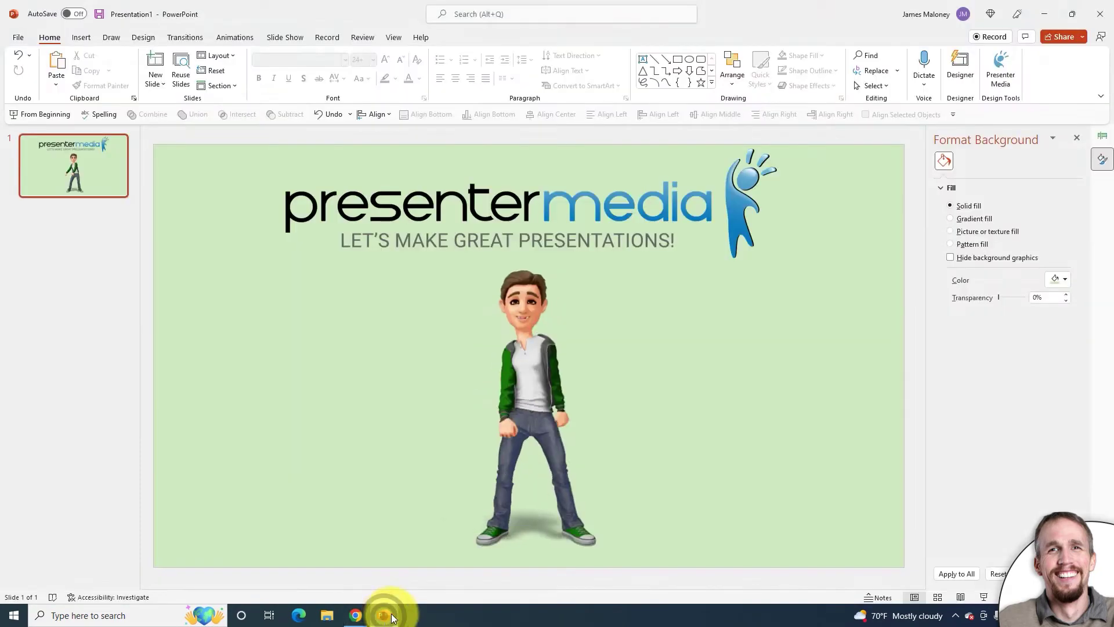
{"action": "right_click", "coordinate": [95, 178]}
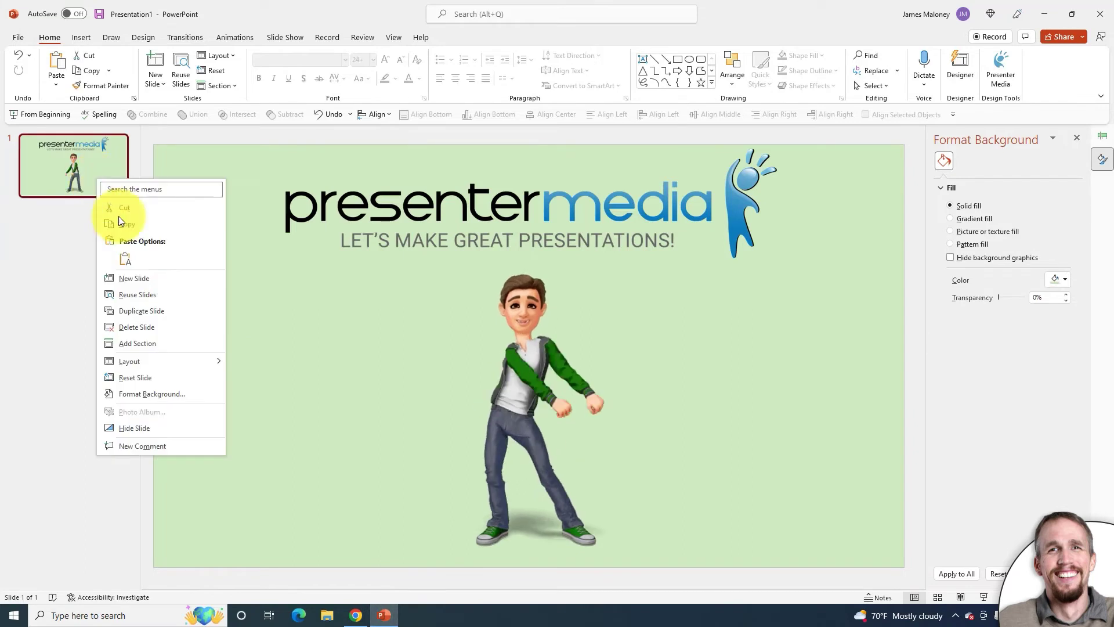
{"action": "left_click", "coordinate": [137, 311]}
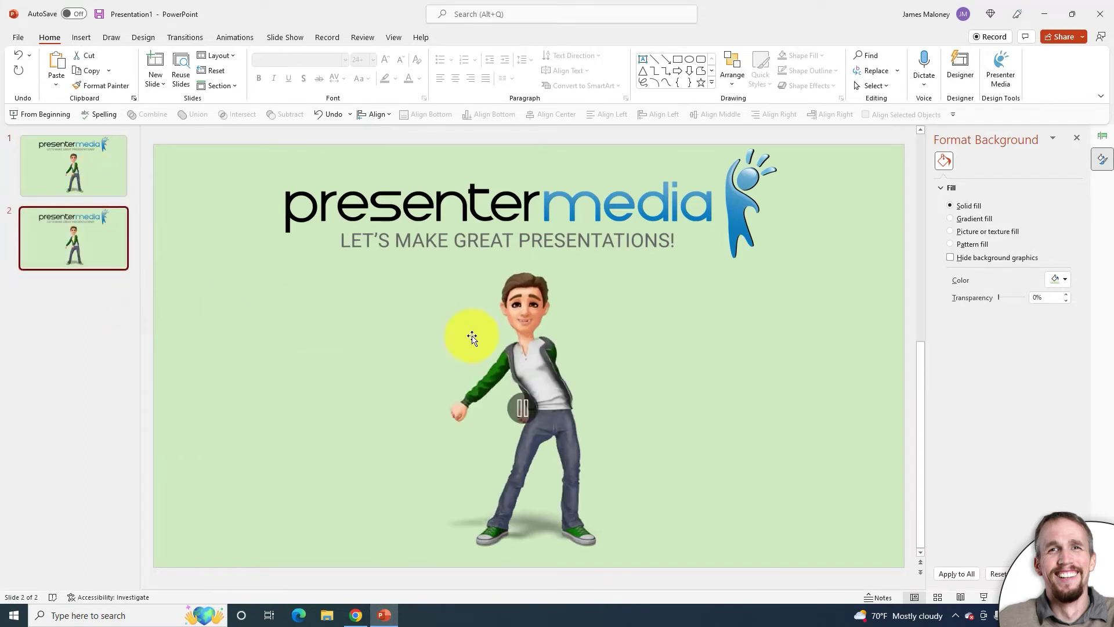
{"action": "left_click", "coordinate": [509, 330]}
{"action": "left_click", "coordinate": [481, 318]}
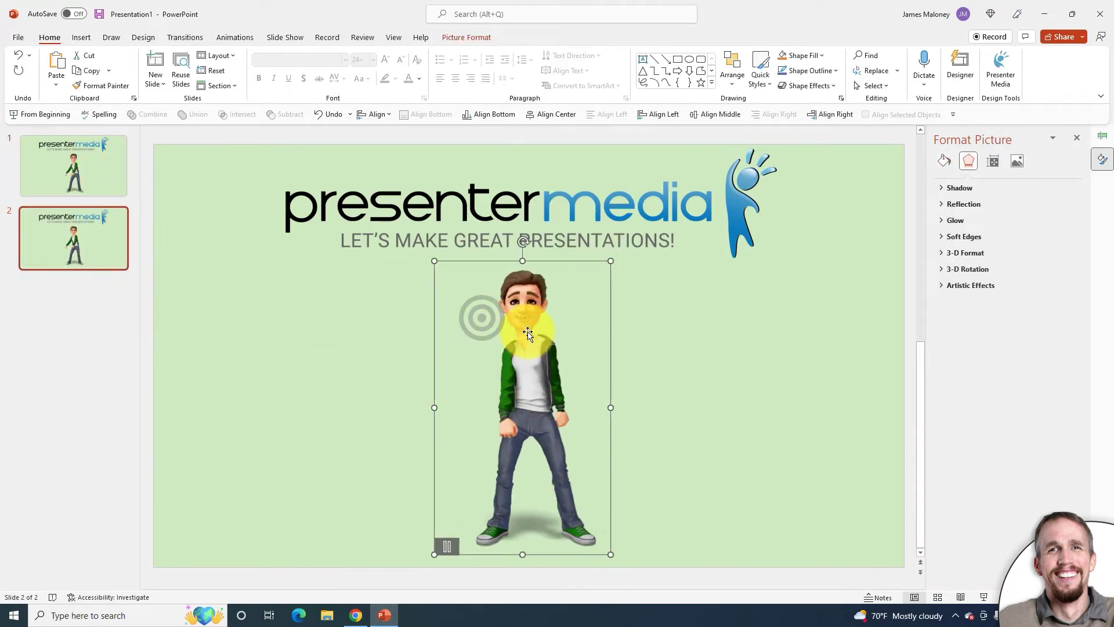
{"action": "key", "text": "Delete"}
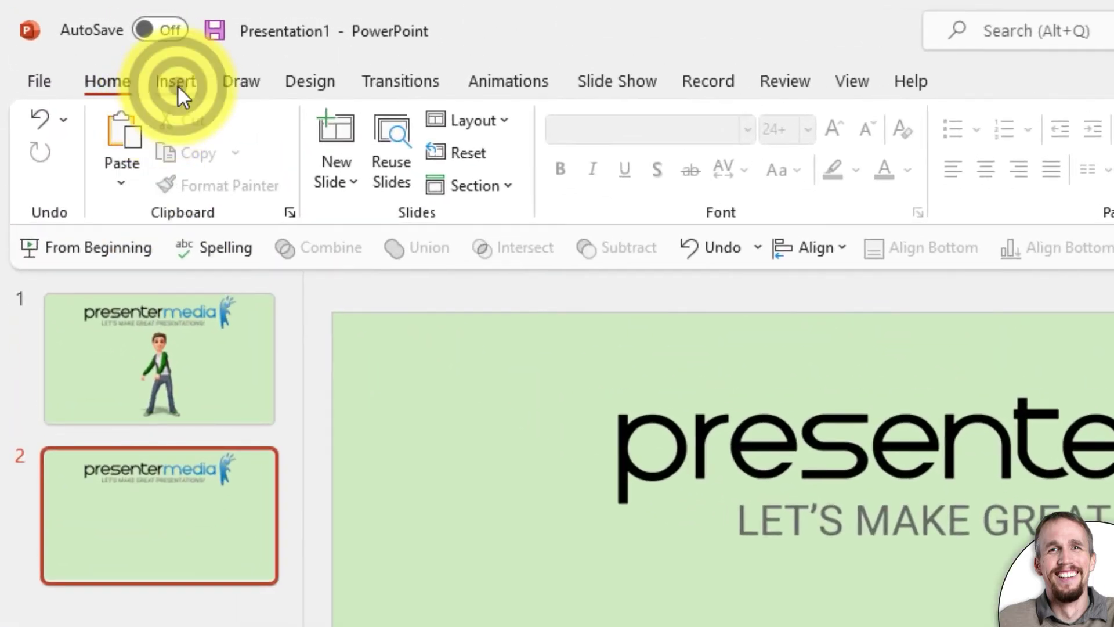
Open the file selection for inserting a picture from this device on slide 2.
{"action": "left_click", "coordinate": [81, 38]}
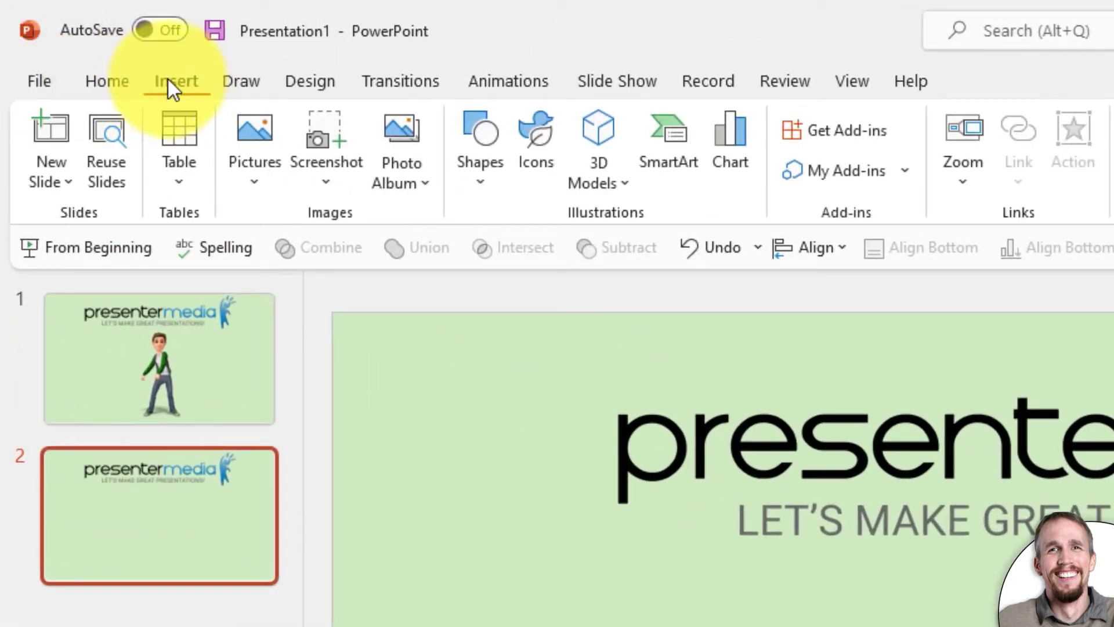
{"action": "left_click", "coordinate": [256, 168]}
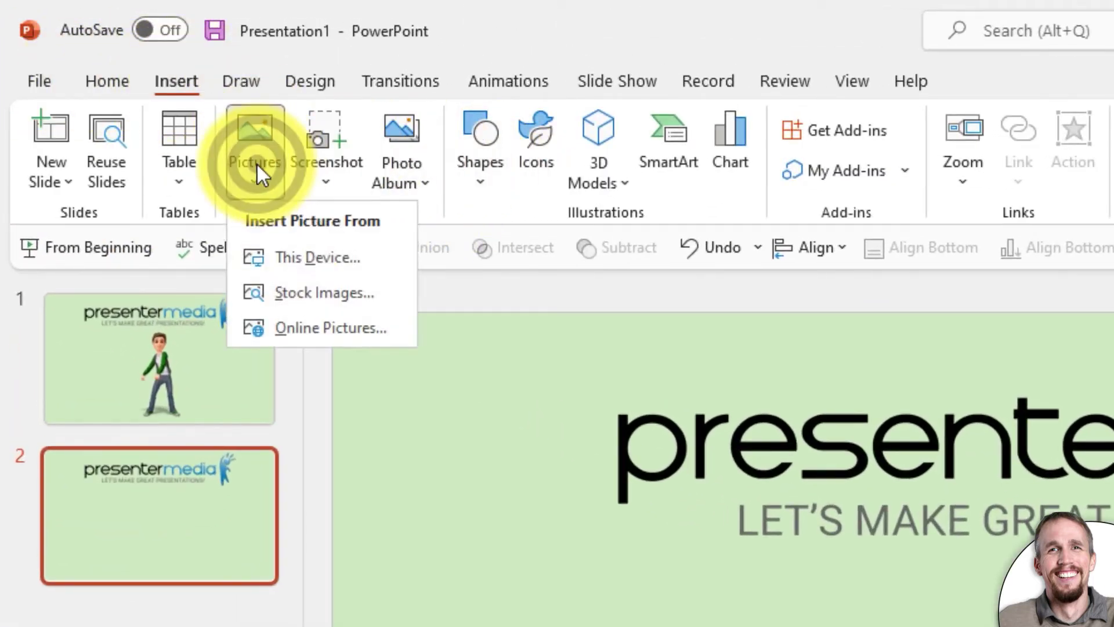
{"action": "left_click", "coordinate": [281, 264]}
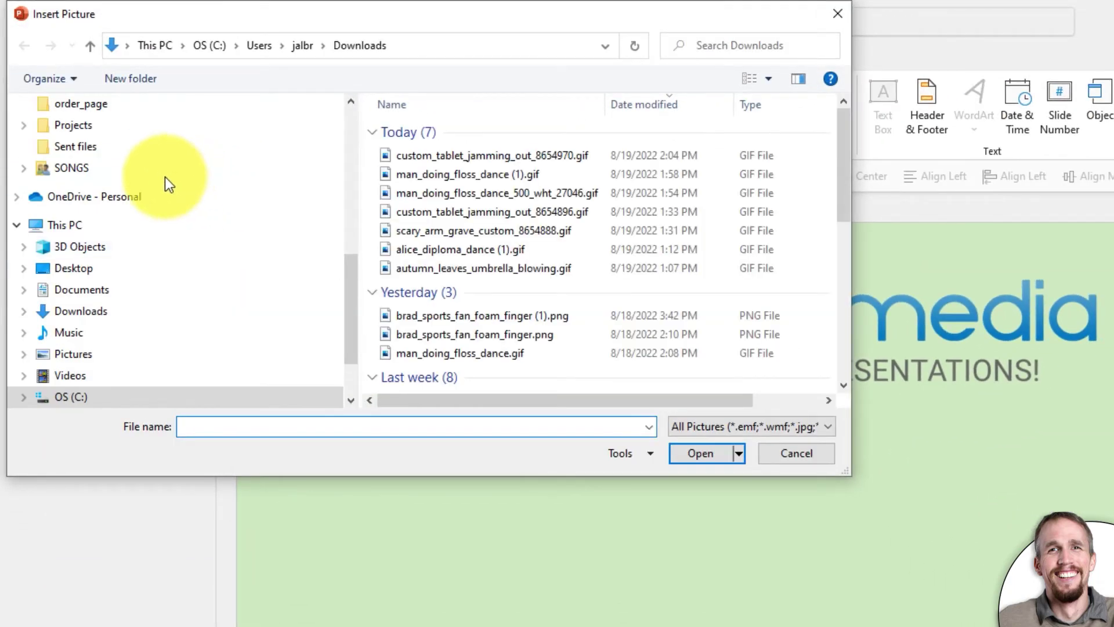
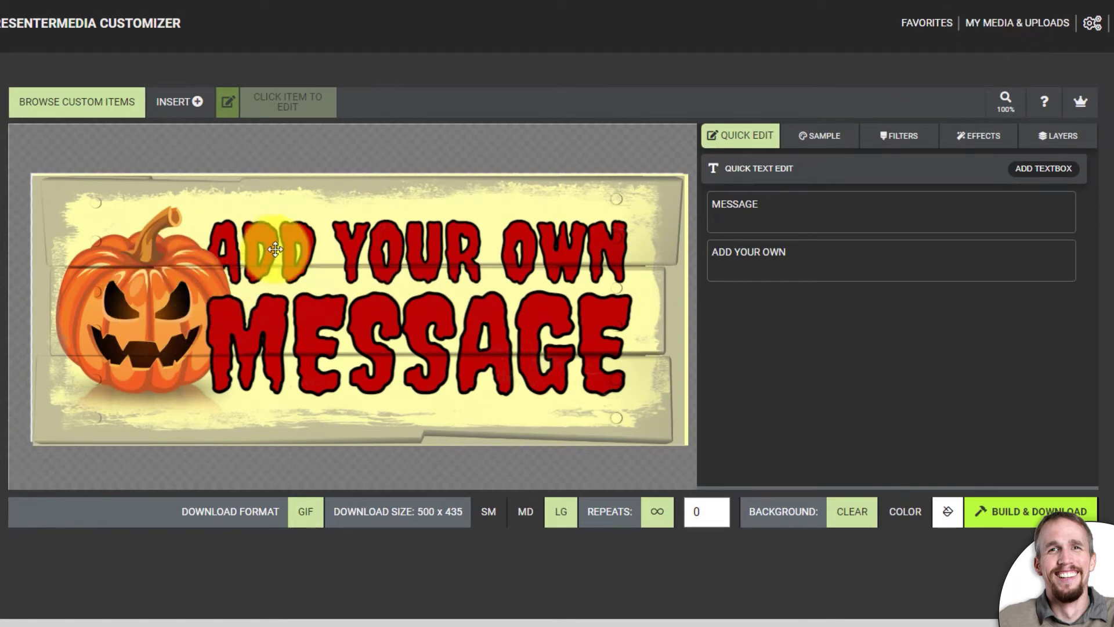
{"action": "left_click", "coordinate": [245, 259]}
{"action": "left_click", "coordinate": [156, 278]}
{"action": "right_click", "coordinate": [158, 282]}
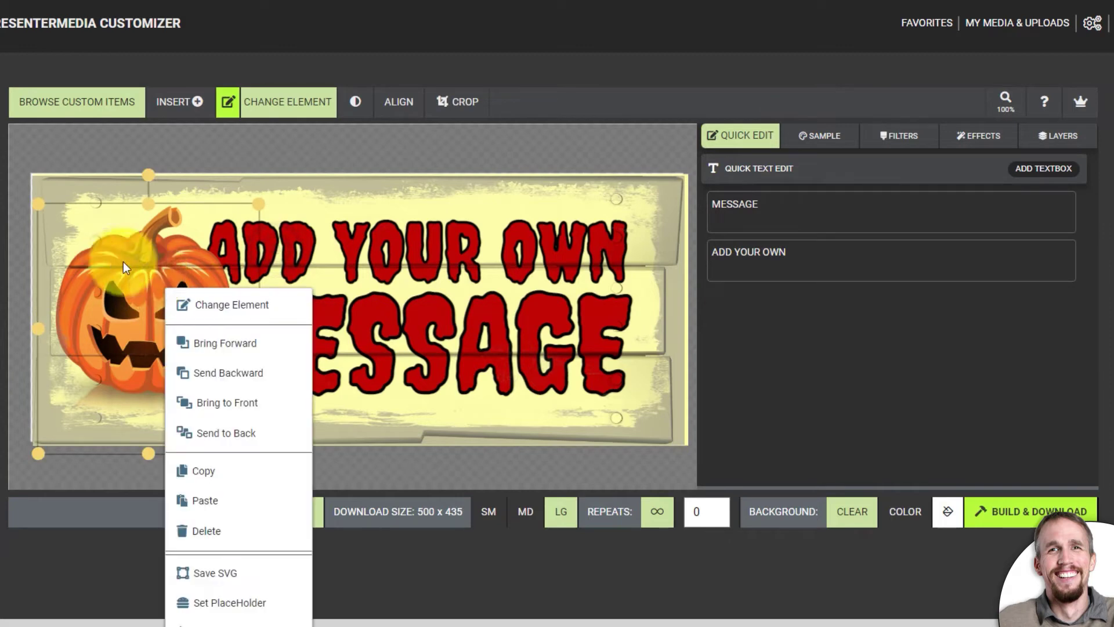
{"action": "left_click", "coordinate": [273, 381]}
Replace the pumpkin on the sign with the smiling pumpkin bucket from a clipart search for "halloween".
{"action": "left_click", "coordinate": [131, 321]}
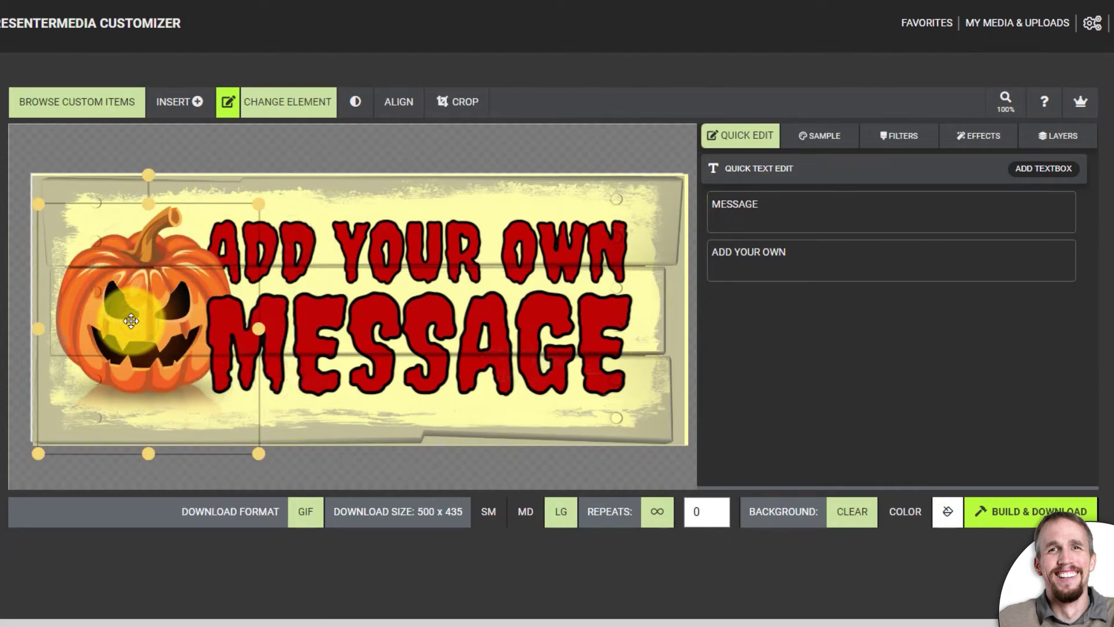
{"action": "right_click", "coordinate": [158, 289]}
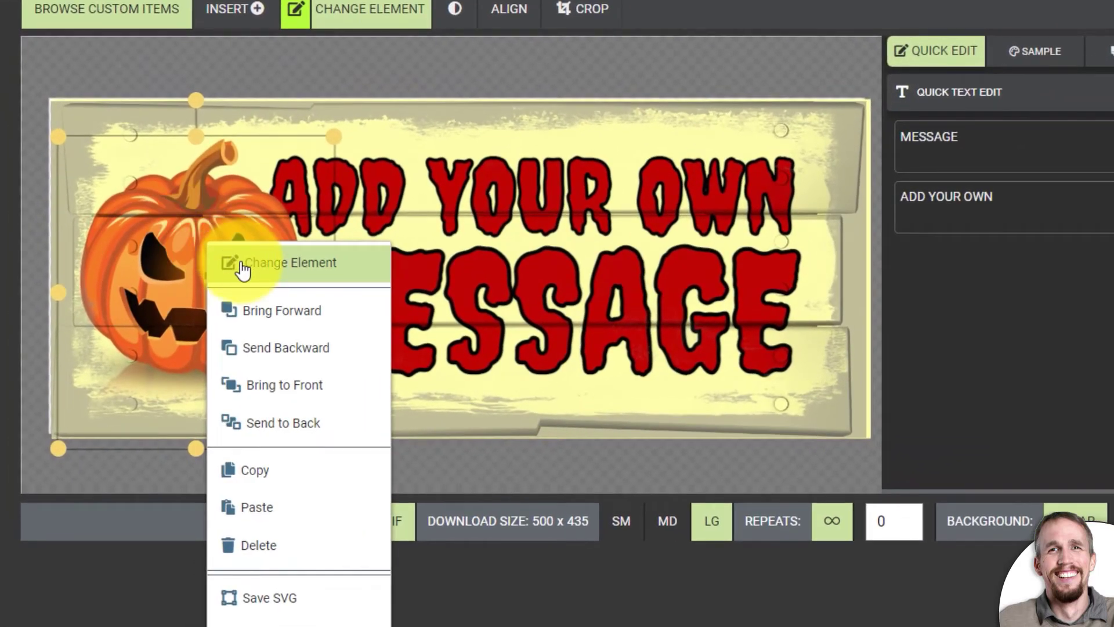
{"action": "left_click", "coordinate": [243, 265]}
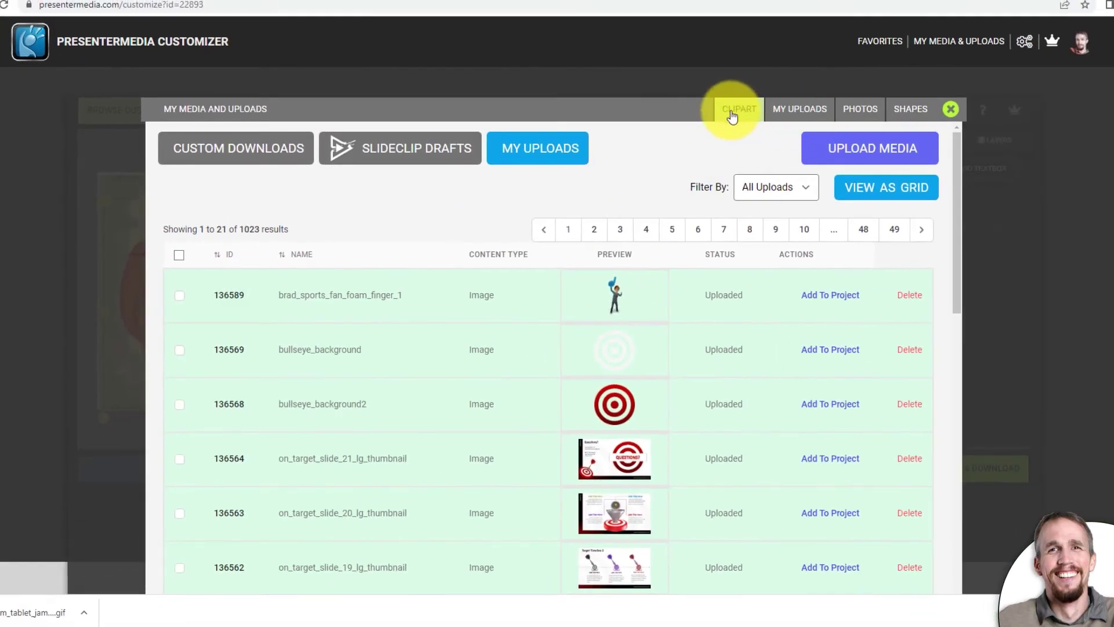
{"action": "left_click", "coordinate": [738, 111]}
{"action": "left_click", "coordinate": [262, 111]}
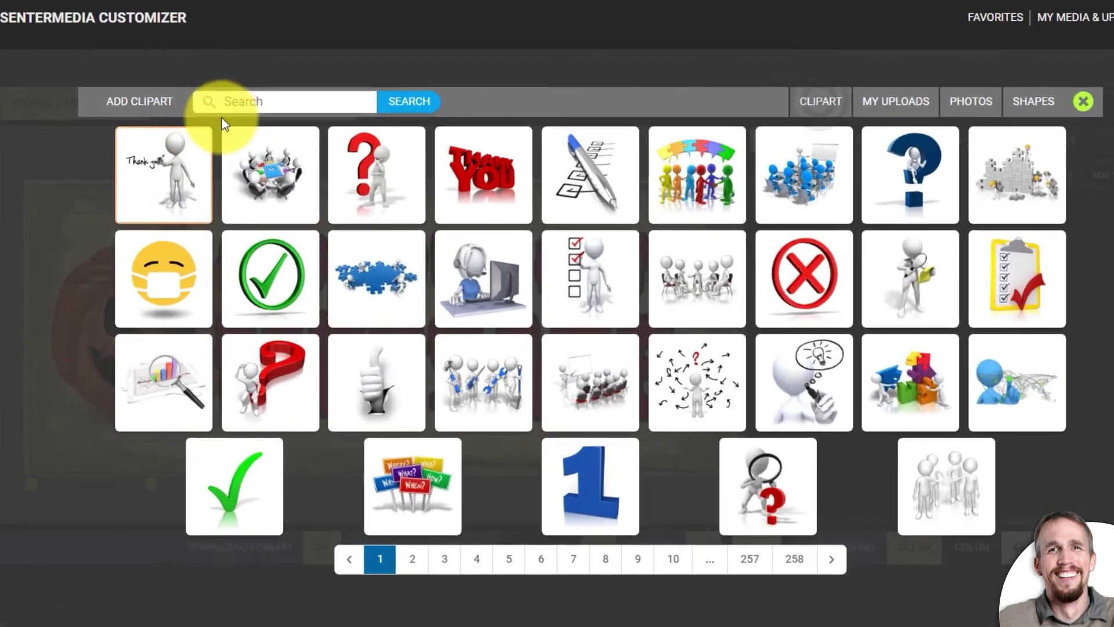
{"action": "type", "text": "hall"}
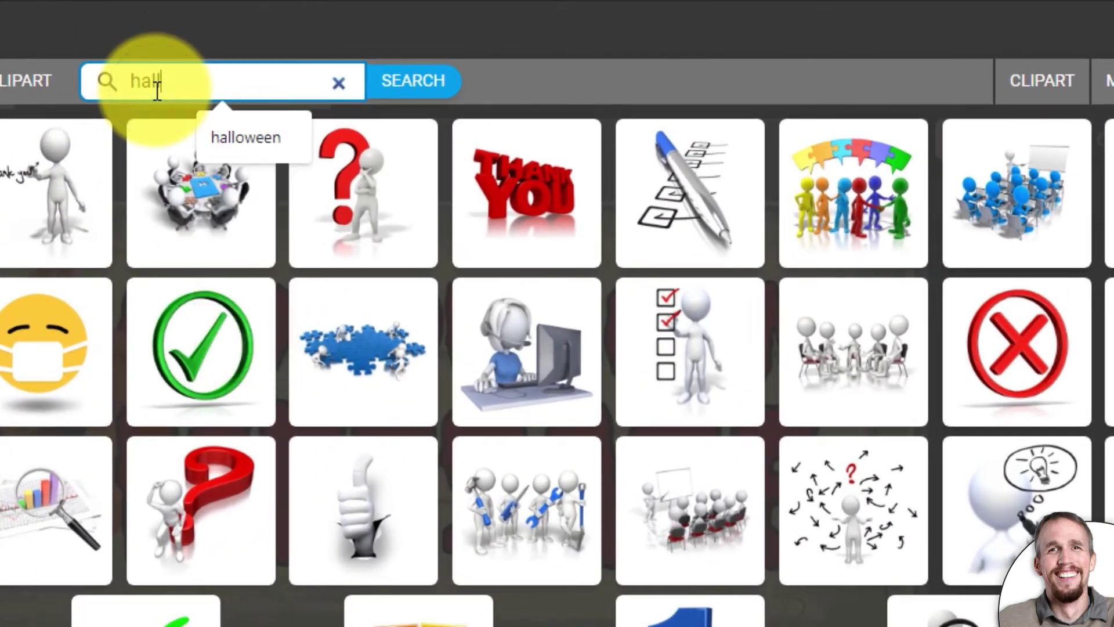
{"action": "type", "text": "oween"}
{"action": "key", "text": "Return"}
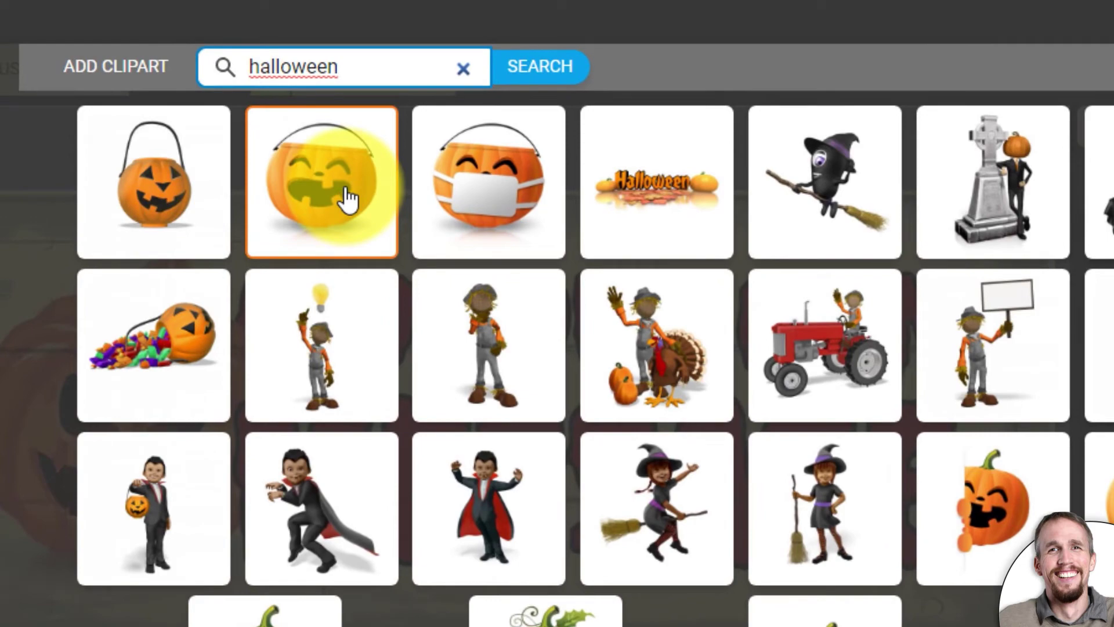
{"action": "left_click", "coordinate": [230, 211]}
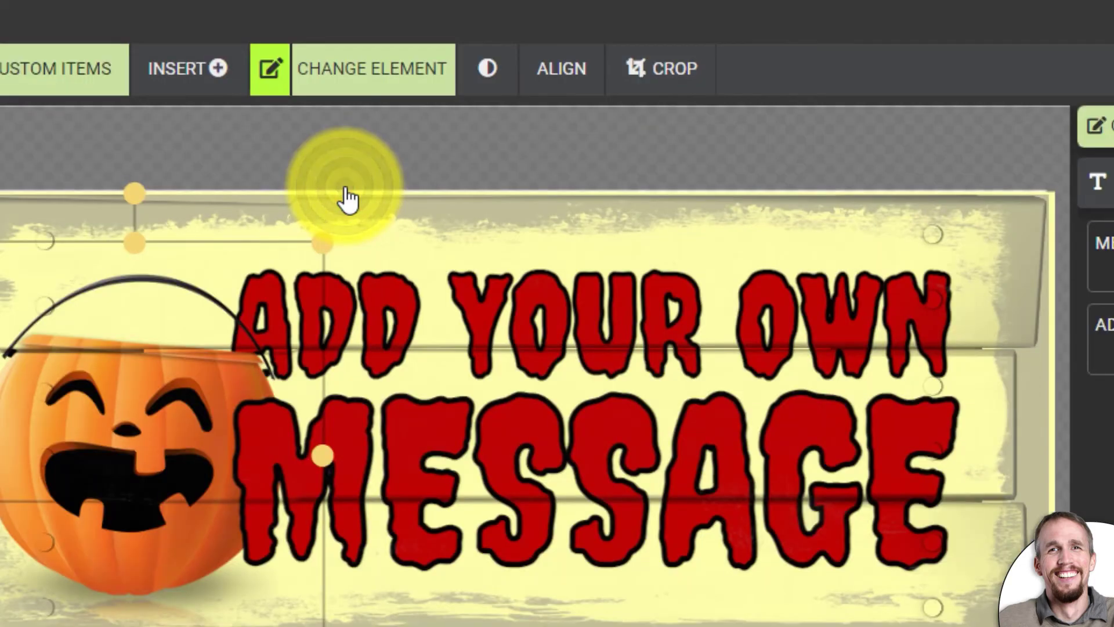
{"action": "left_click", "coordinate": [159, 423]}
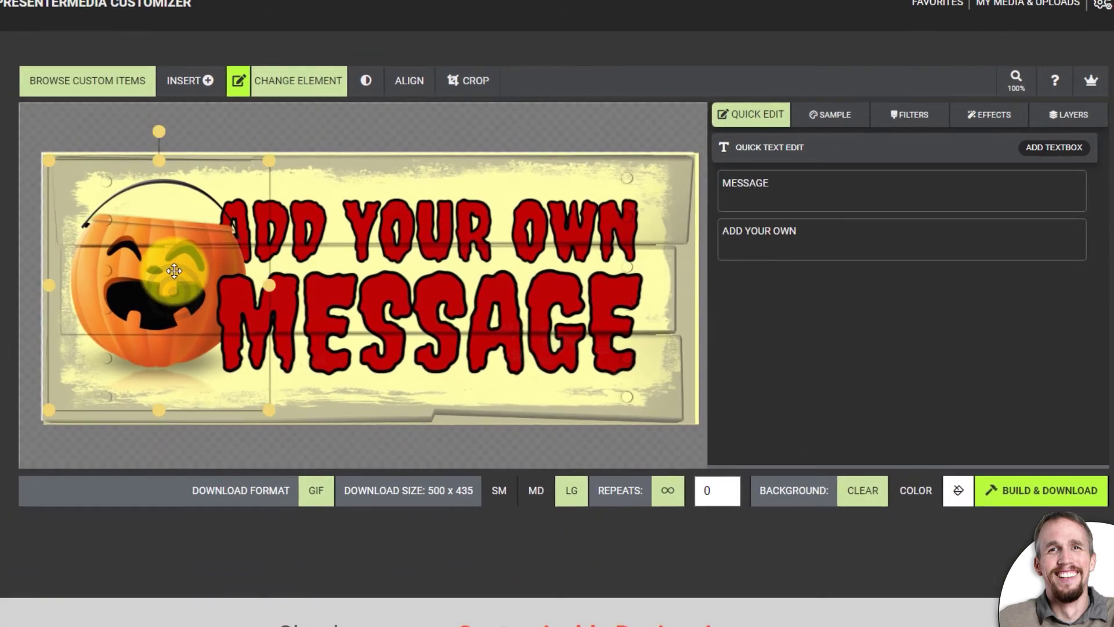
{"action": "left_click", "coordinate": [383, 258]}
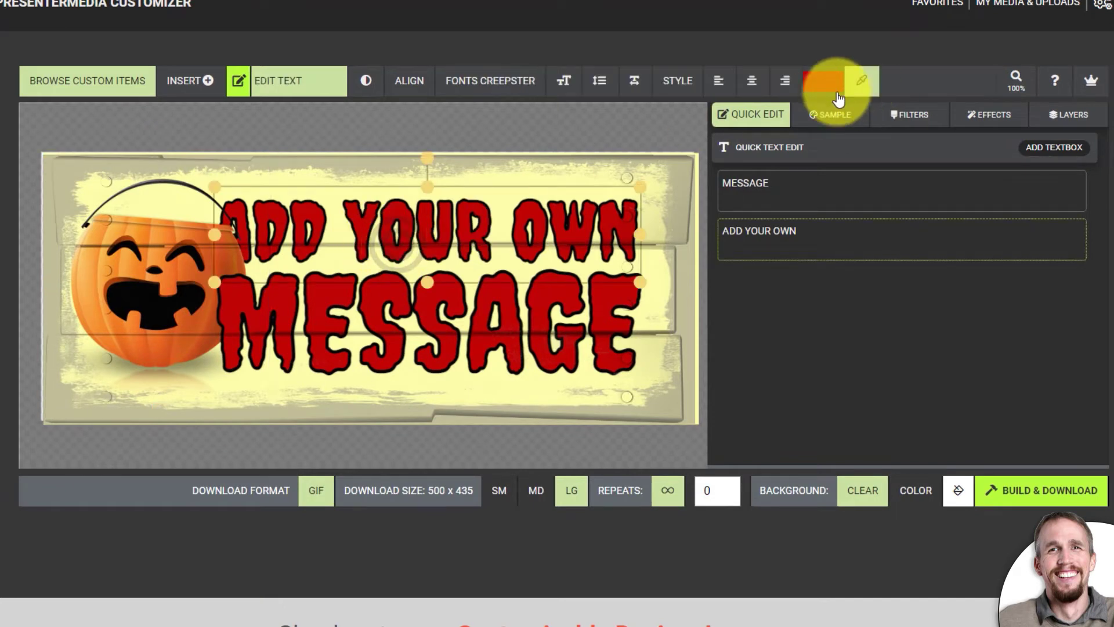
{"action": "double_click", "coordinate": [459, 232]}
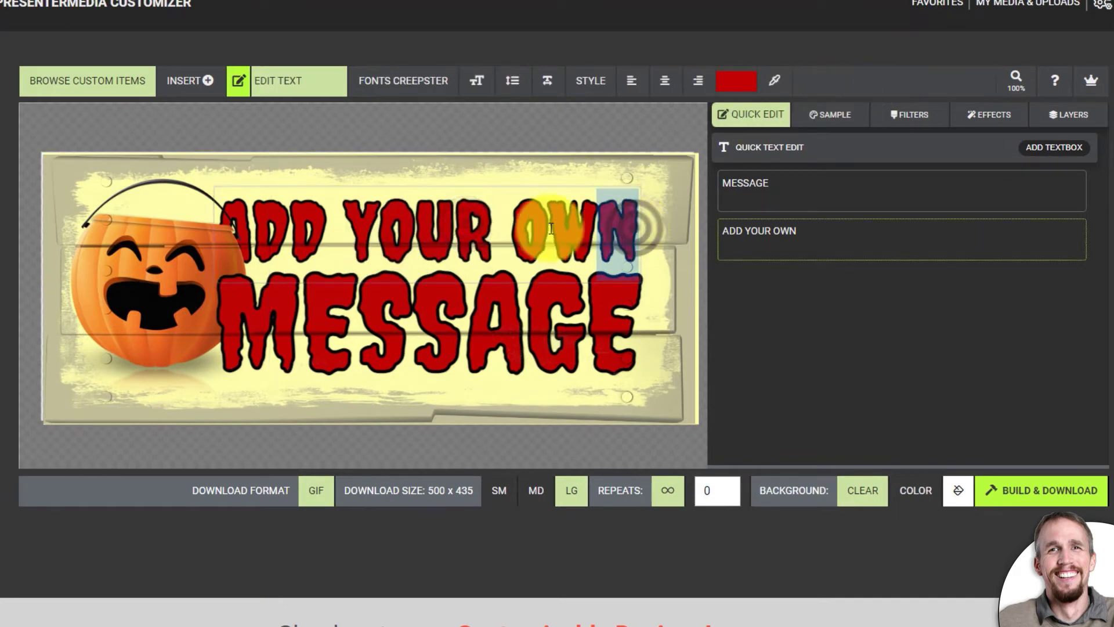
{"action": "double_click", "coordinate": [317, 229]}
{"action": "left_click", "coordinate": [517, 311]}
Replace the sign's upper text line "ADD YOUR OWN" with "Trick or Treat".
{"action": "left_click", "coordinate": [511, 221]}
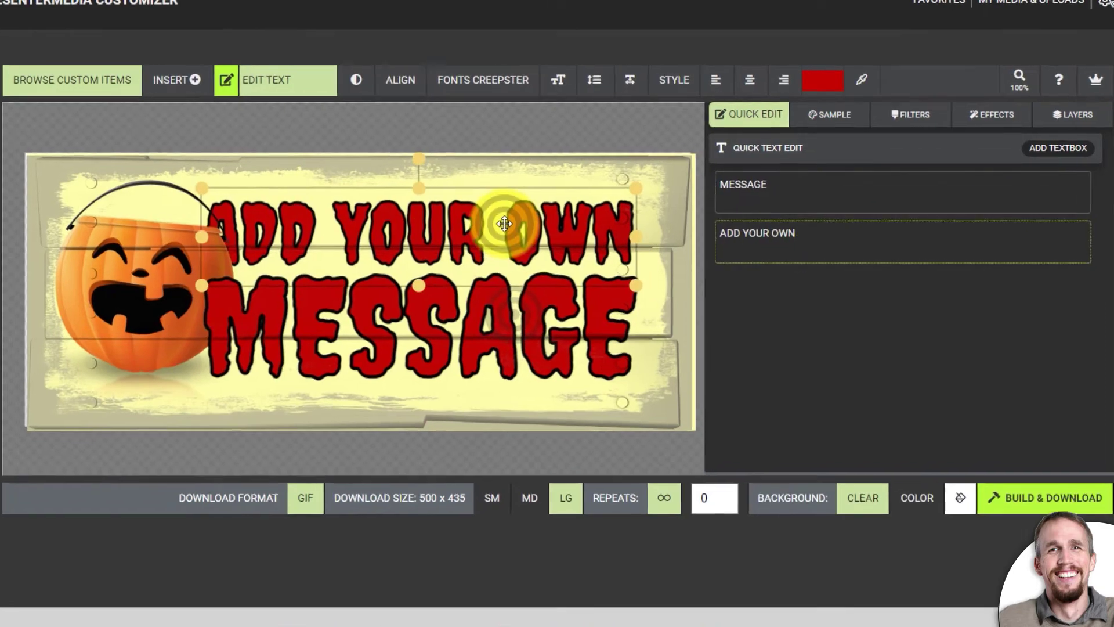
{"action": "left_click_drag", "start_coordinate": [804, 237], "coordinate": [704, 241]}
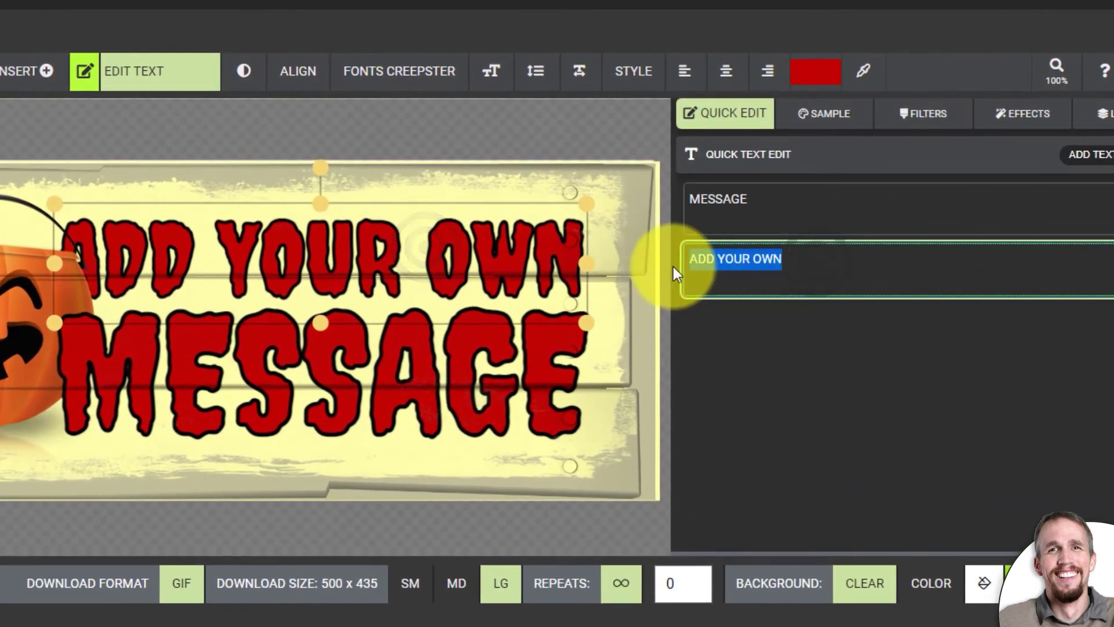
{"action": "left_click_drag", "start_coordinate": [828, 256], "coordinate": [672, 263]}
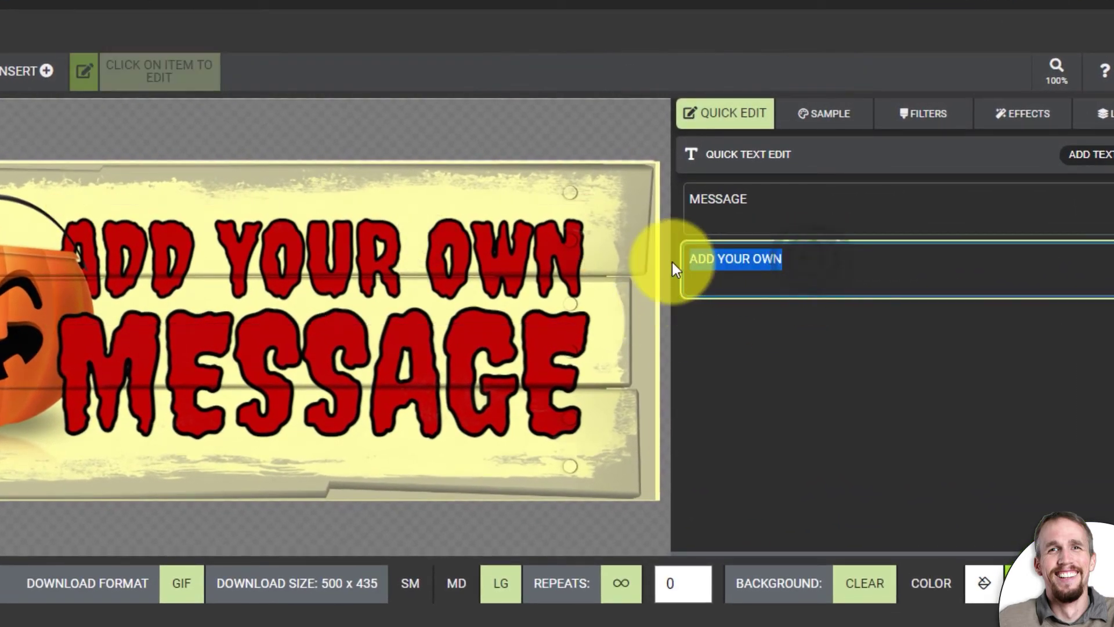
{"action": "type", "text": "Tric"}
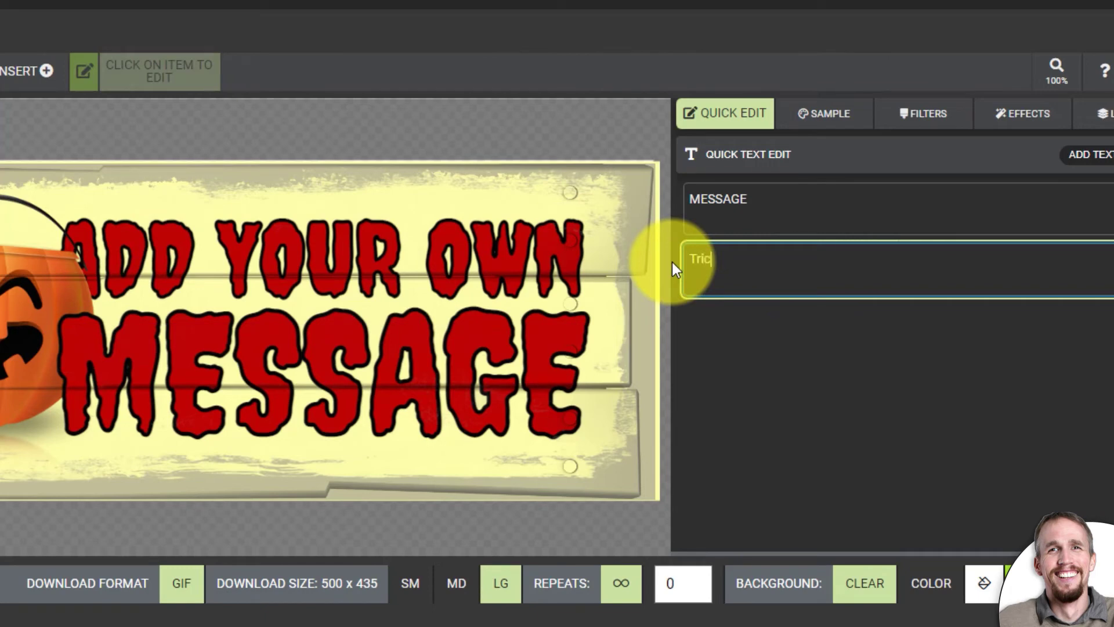
{"action": "type", "text": "k or Treat"}
Replace the sign's lower text line "MESSAGE" with "Goodies".
{"action": "left_click", "coordinate": [778, 199]}
{"action": "left_click", "coordinate": [352, 365]}
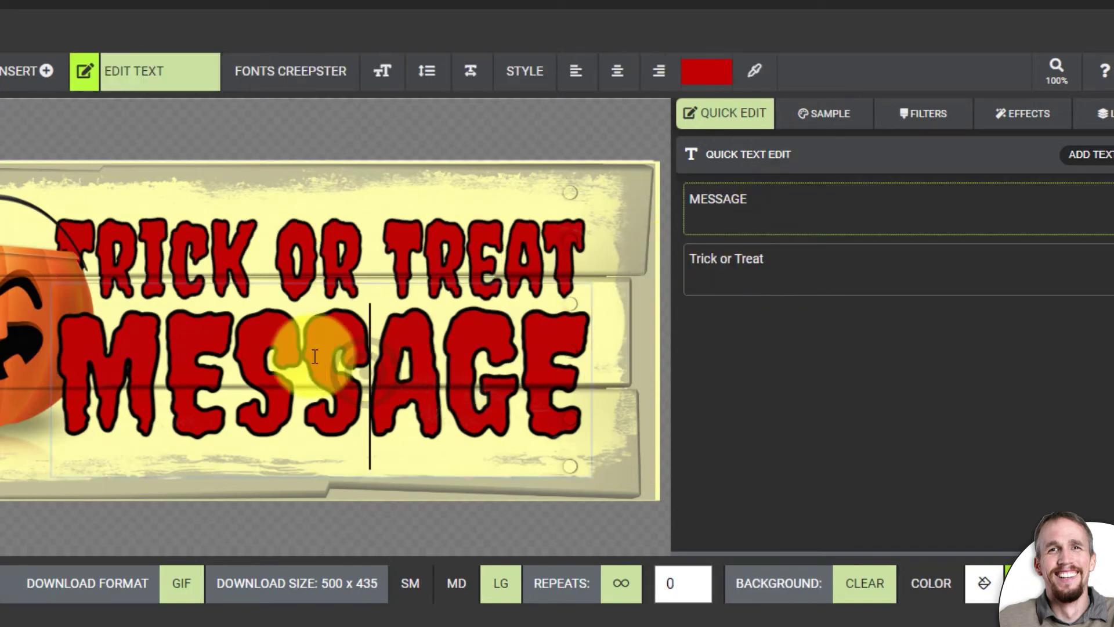
{"action": "left_click", "coordinate": [641, 373]}
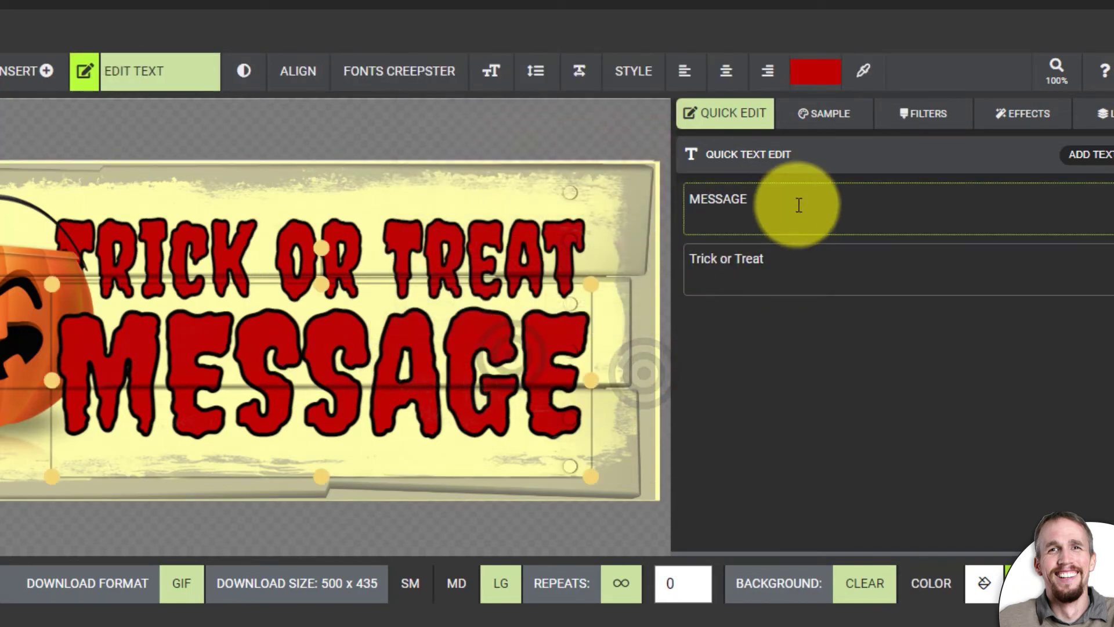
{"action": "double_click", "coordinate": [784, 211]}
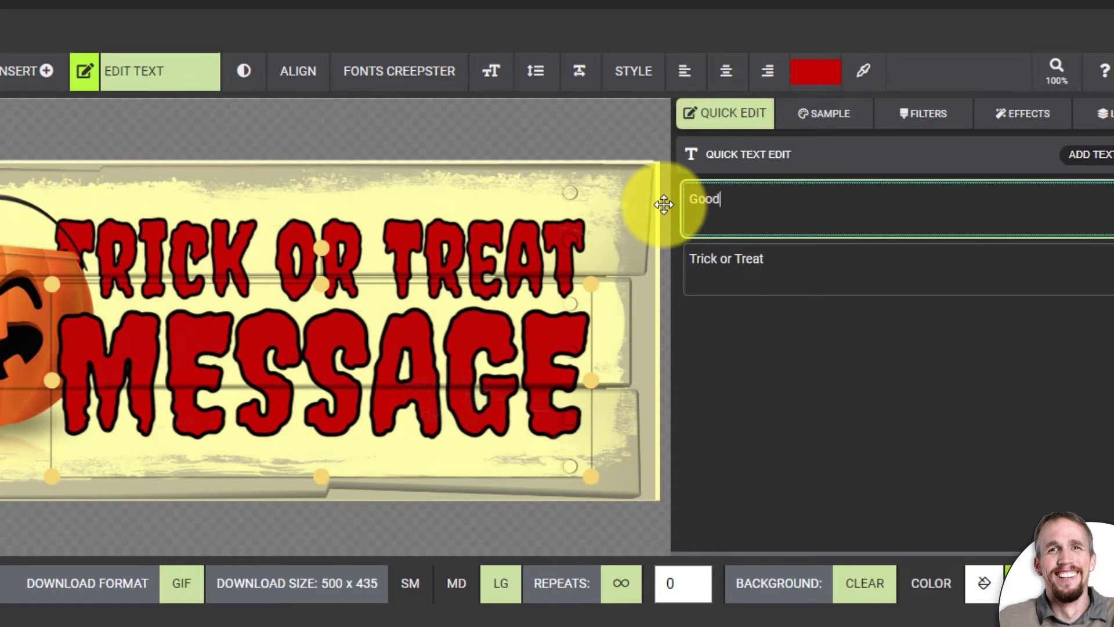
{"action": "type", "text": "Goodies"}
{"action": "left_click", "coordinate": [823, 271]}
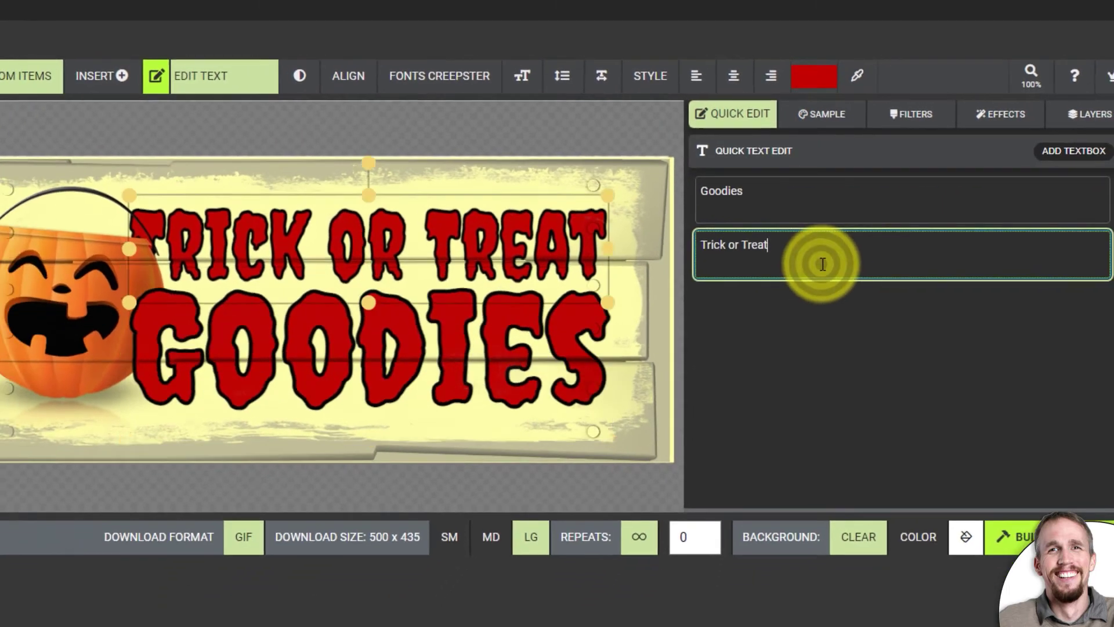
Set the colour of the "Trick or Treat" text to brown #835500.
{"action": "left_click", "coordinate": [342, 253]}
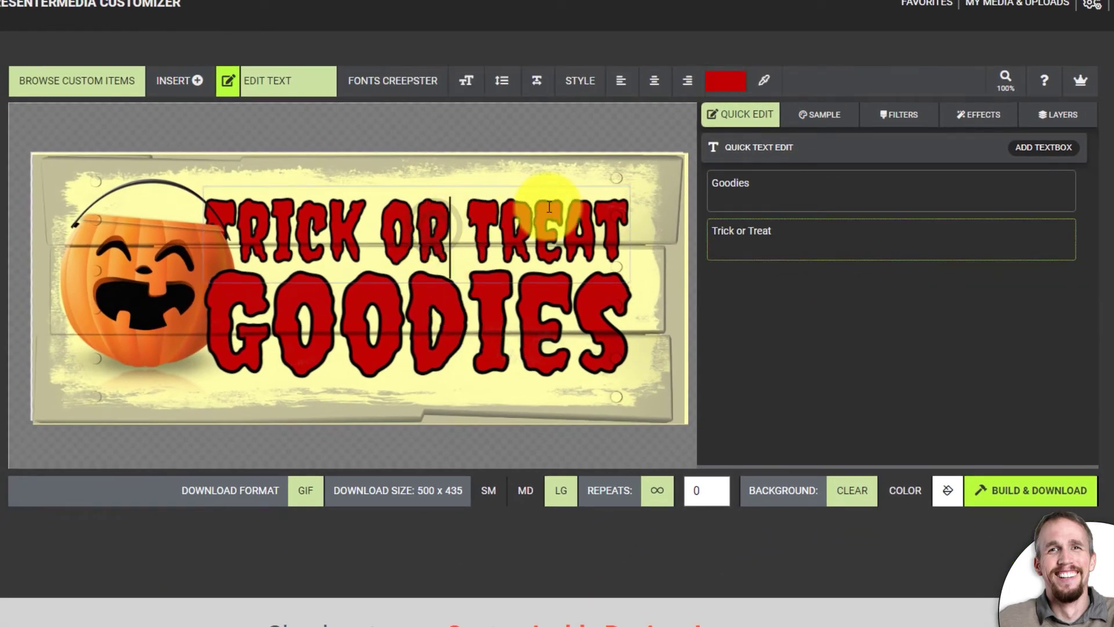
{"action": "left_click", "coordinate": [569, 175]}
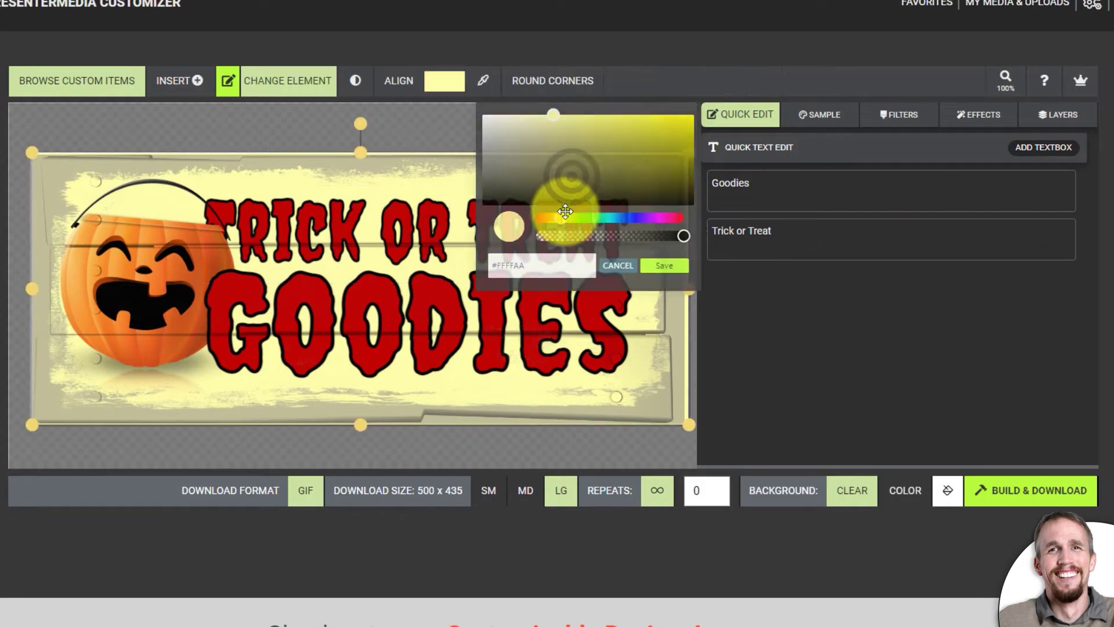
{"action": "left_click", "coordinate": [467, 210]}
{"action": "left_click", "coordinate": [800, 86]}
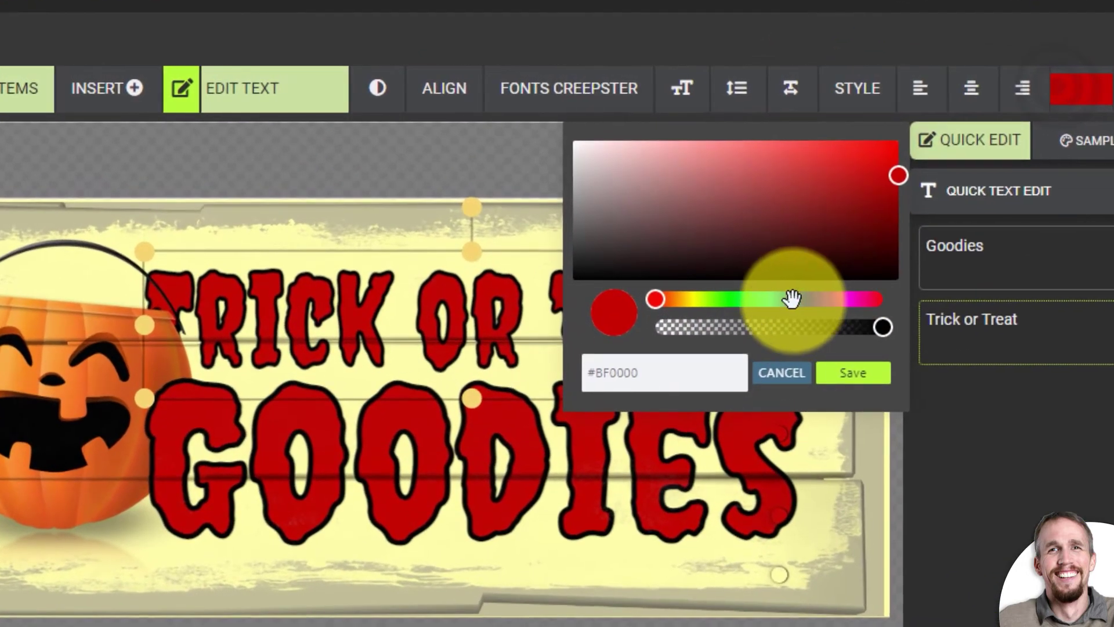
{"action": "left_click", "coordinate": [552, 219]}
{"action": "left_click_drag", "start_coordinate": [803, 186], "coordinate": [896, 204]}
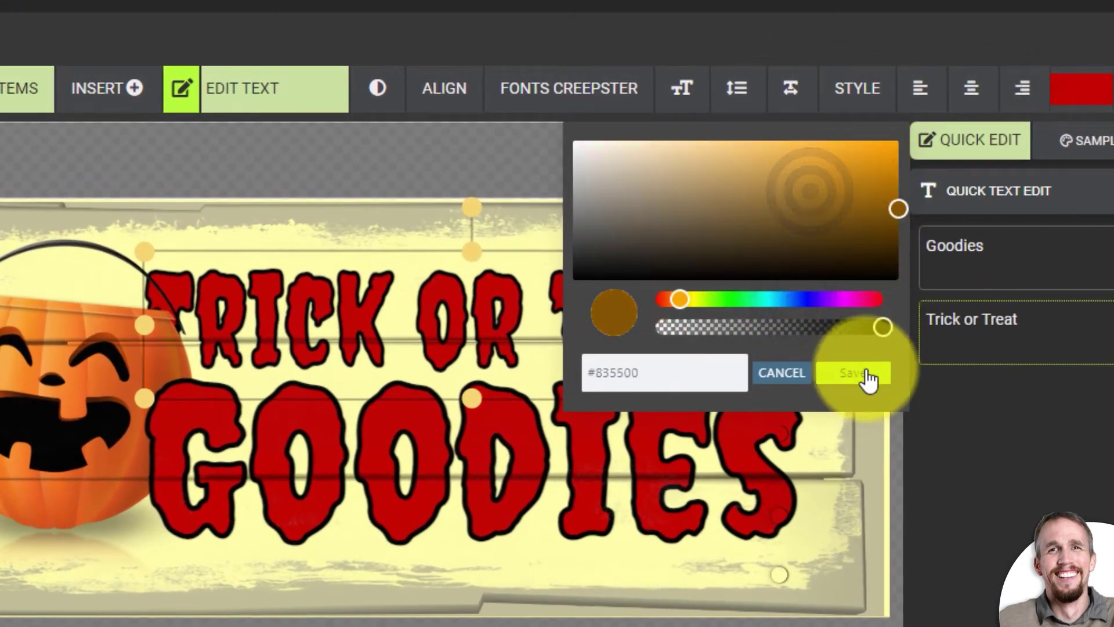
{"action": "left_click", "coordinate": [858, 371]}
Change the colour of the "Trick or Treat" text to a fully bright orange.
{"action": "left_click", "coordinate": [1081, 88]}
{"action": "left_click", "coordinate": [901, 139]}
{"action": "left_click_drag", "start_coordinate": [886, 192], "coordinate": [901, 138]}
{"action": "left_click", "coordinate": [859, 408]}
Set the colour of the "Goodies" text to dark grey #373737.
{"action": "left_click", "coordinate": [642, 463]}
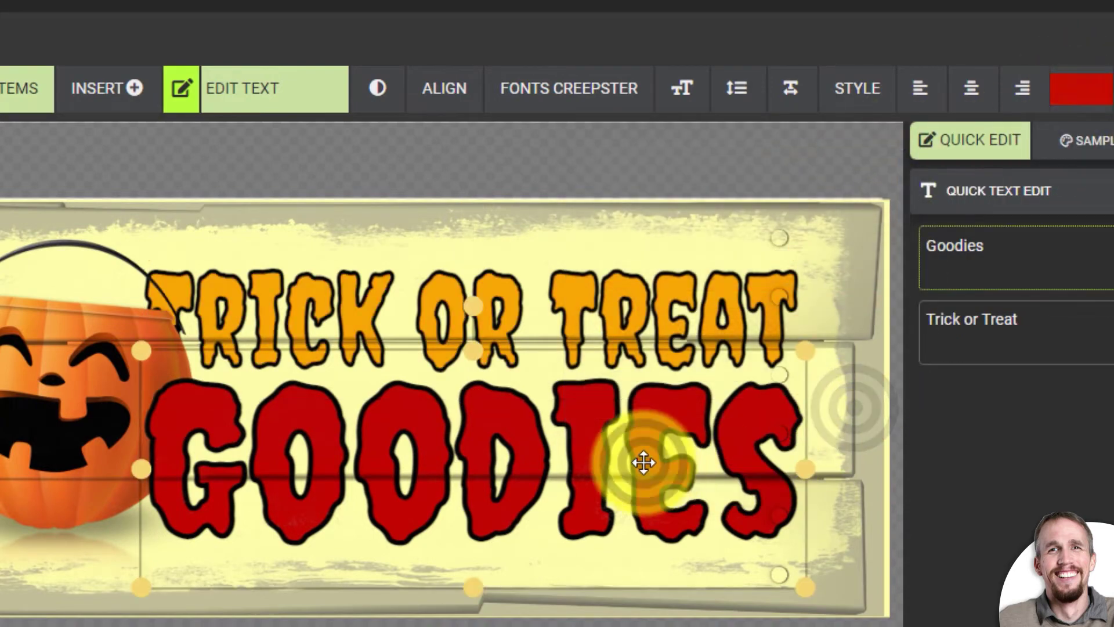
{"action": "left_click", "coordinate": [1076, 96]}
{"action": "left_click_drag", "start_coordinate": [694, 224], "coordinate": [574, 254]}
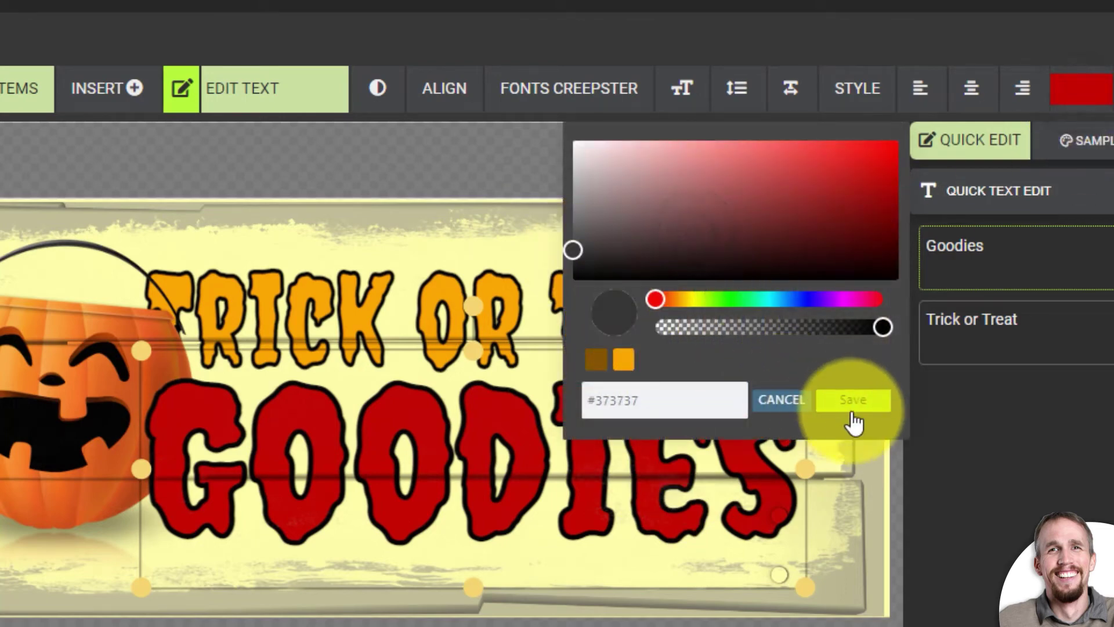
{"action": "left_click", "coordinate": [851, 406]}
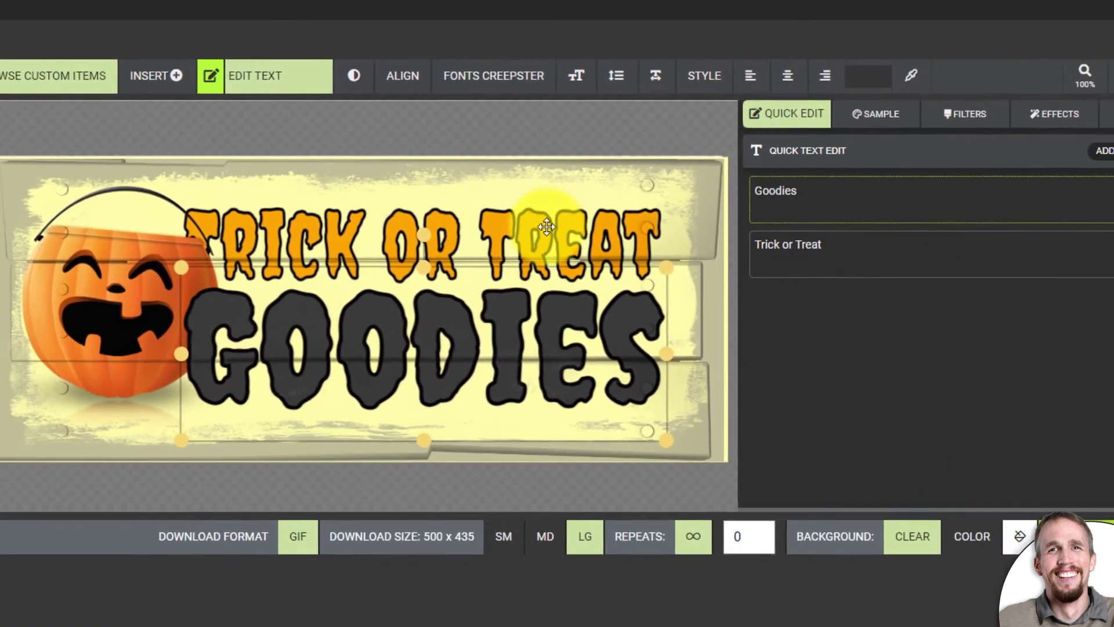
Display the grave sign's sample animation and set its number of repeats to 1.
{"action": "left_click", "coordinate": [637, 298]}
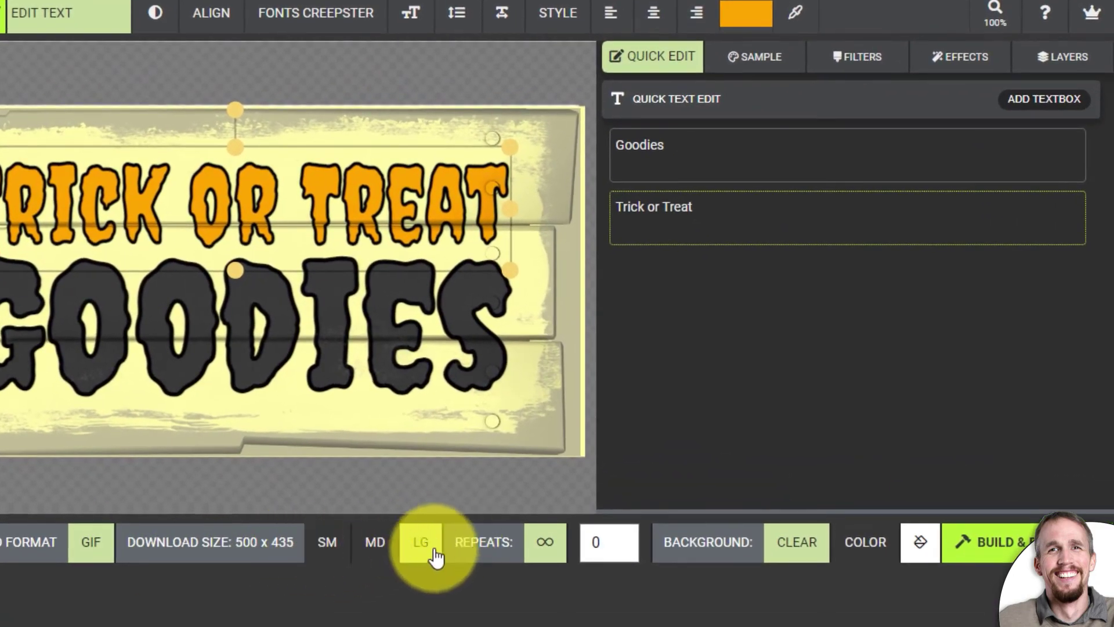
{"action": "left_click", "coordinate": [756, 58]}
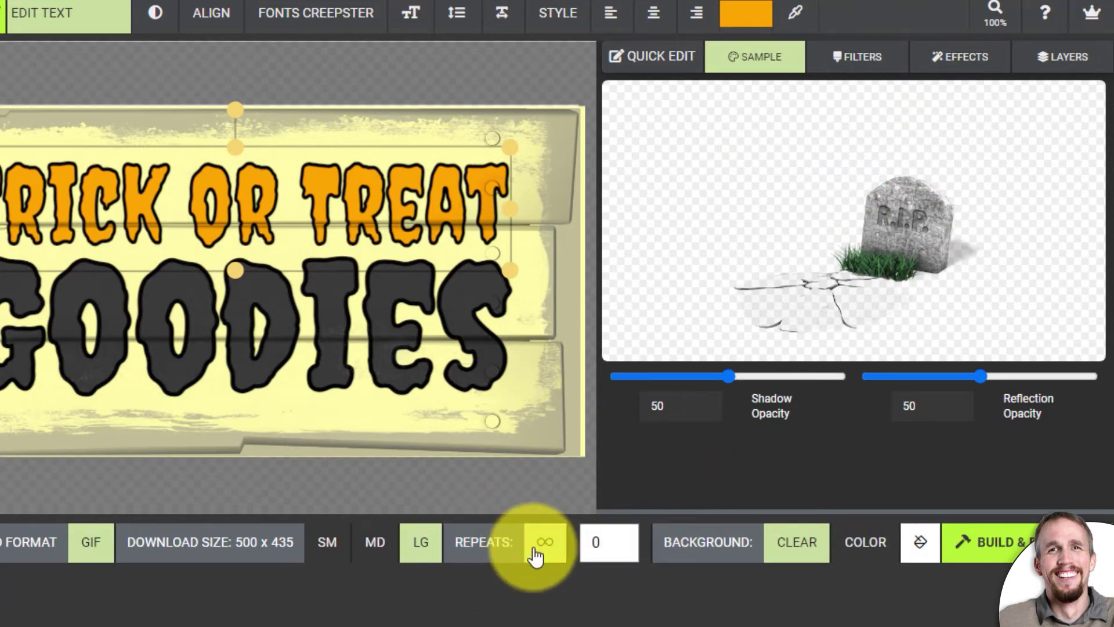
{"action": "left_click", "coordinate": [620, 538]}
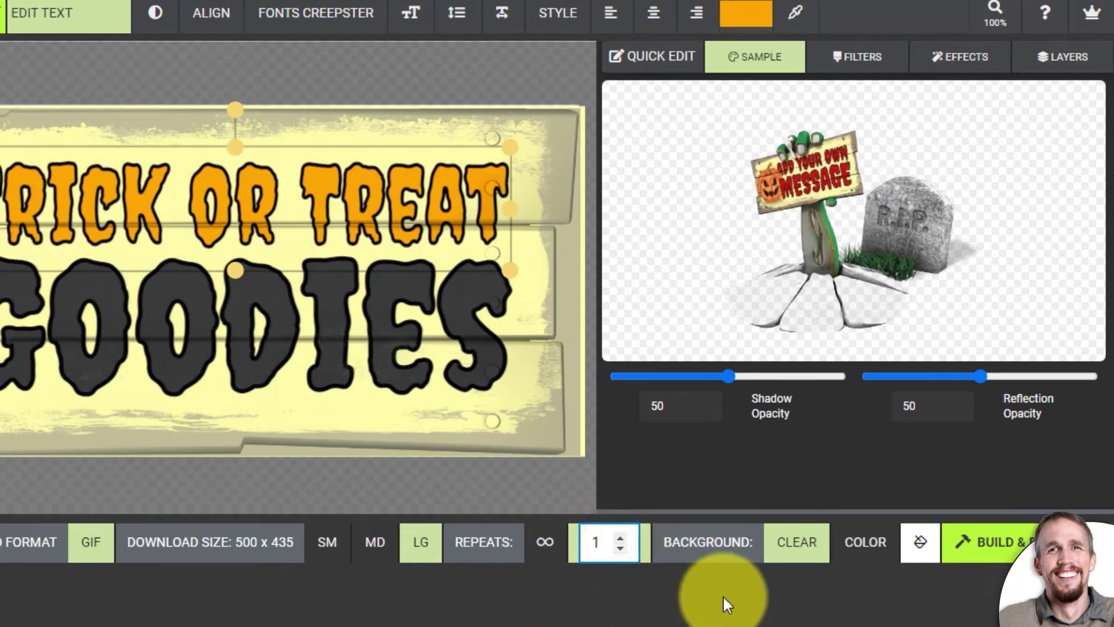
{"action": "double_click", "coordinate": [575, 384]}
{"action": "left_click", "coordinate": [251, 87]}
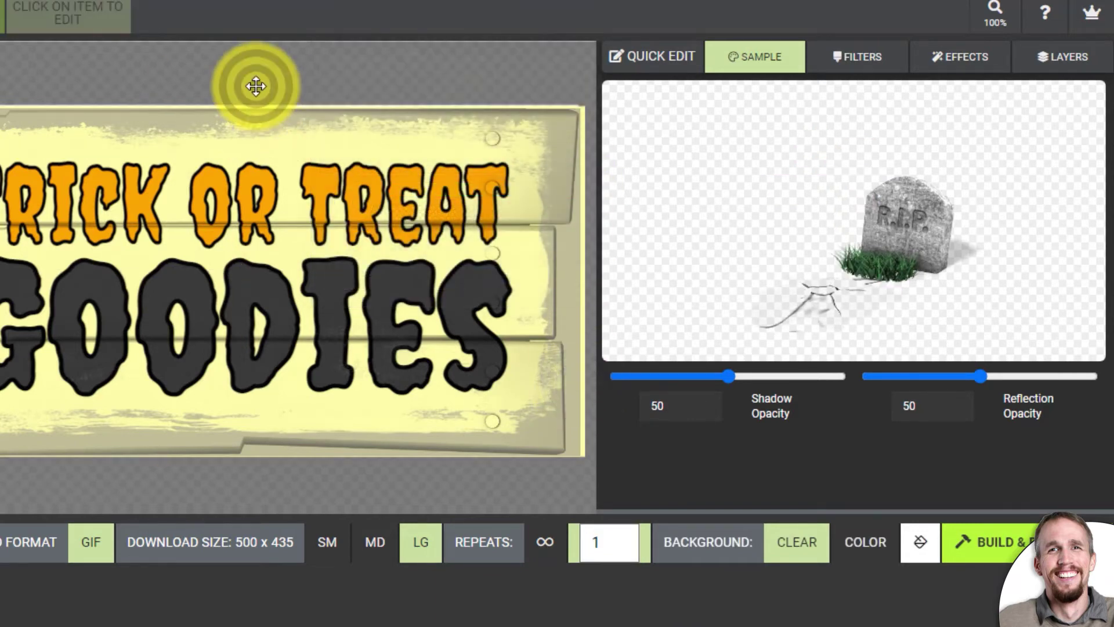
Give the animation a solid grey-blue background in #6C7A7E.
{"action": "left_click", "coordinate": [922, 549]}
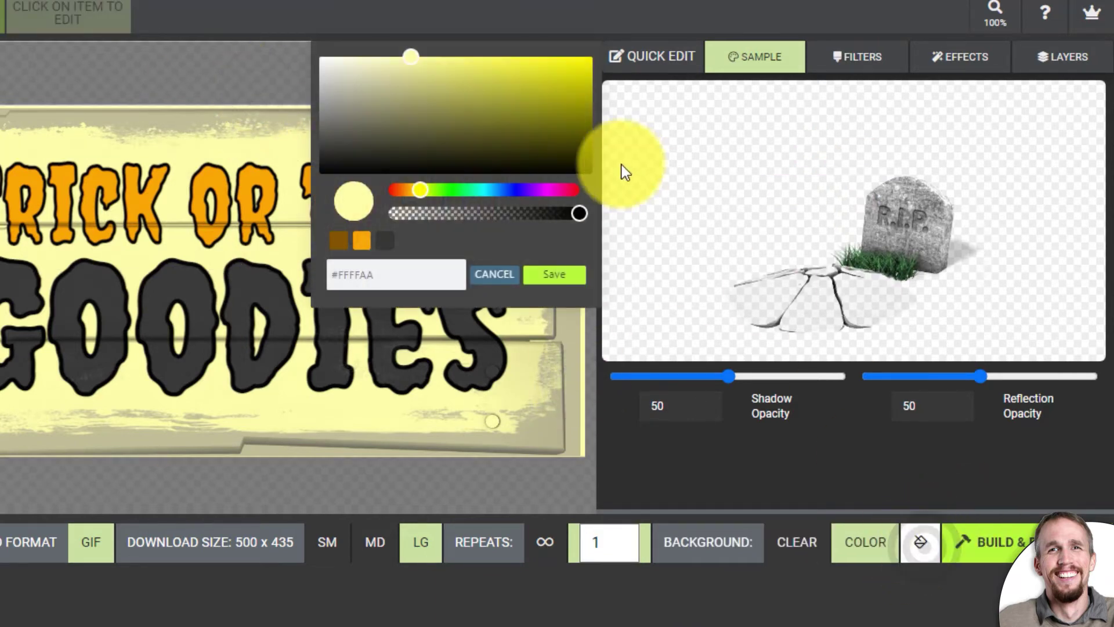
{"action": "left_click", "coordinate": [494, 190]}
{"action": "left_click_drag", "start_coordinate": [432, 119], "coordinate": [358, 115]}
{"action": "left_click", "coordinate": [535, 280]}
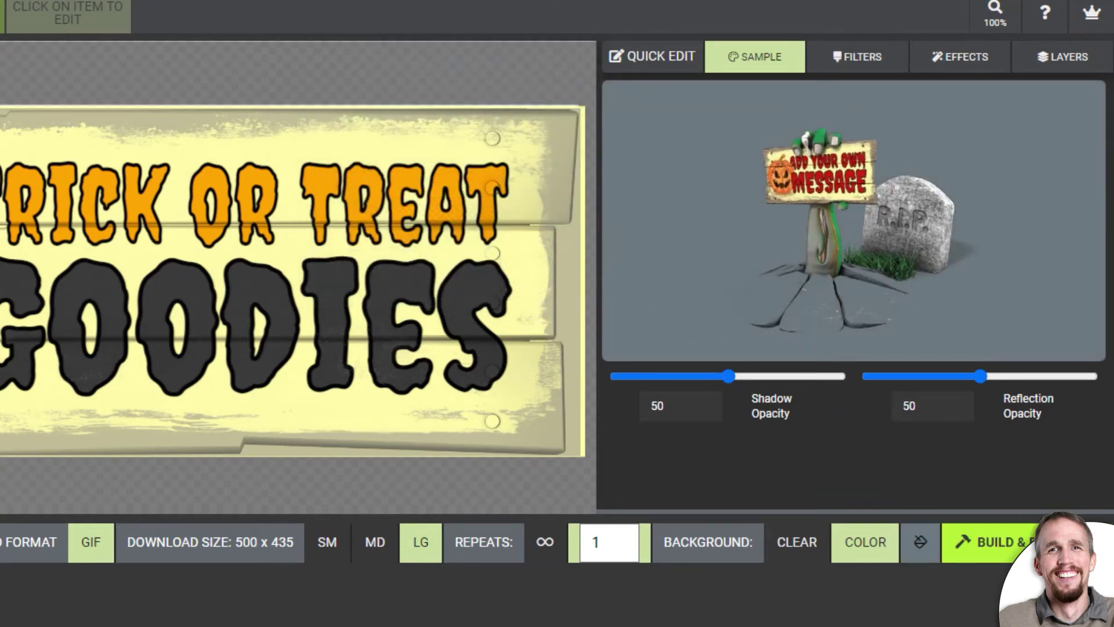
Copy the hex code #6C7A7E of the animation's background colour.
{"action": "left_click", "coordinate": [920, 542]}
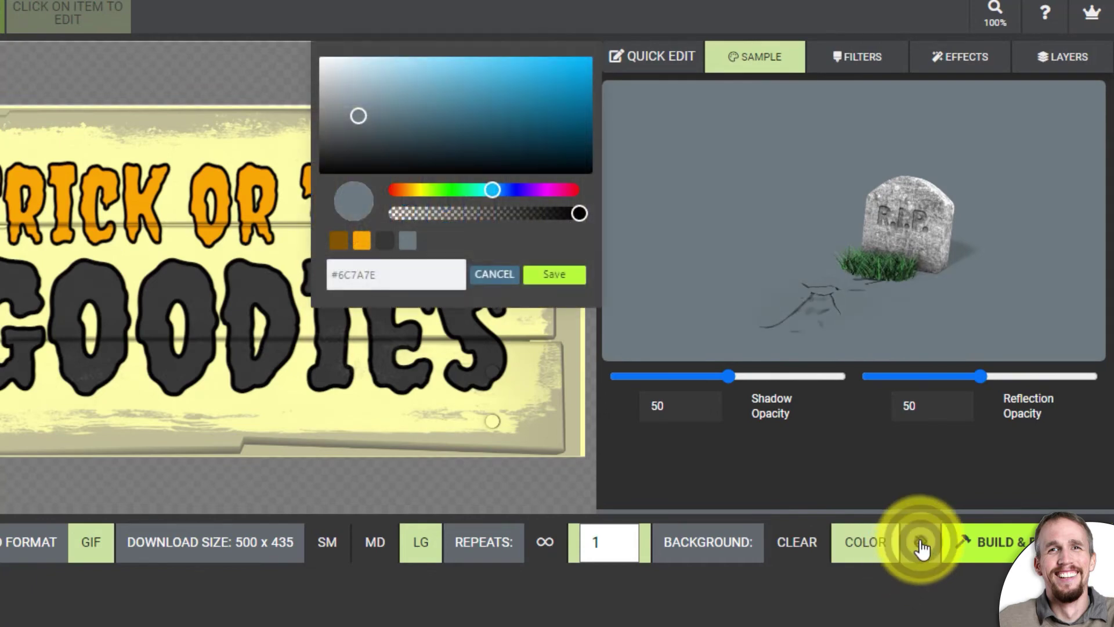
{"action": "left_click", "coordinate": [431, 274]}
{"action": "left_click_drag", "start_coordinate": [394, 270], "coordinate": [293, 271]}
{"action": "right_click", "coordinate": [339, 271]}
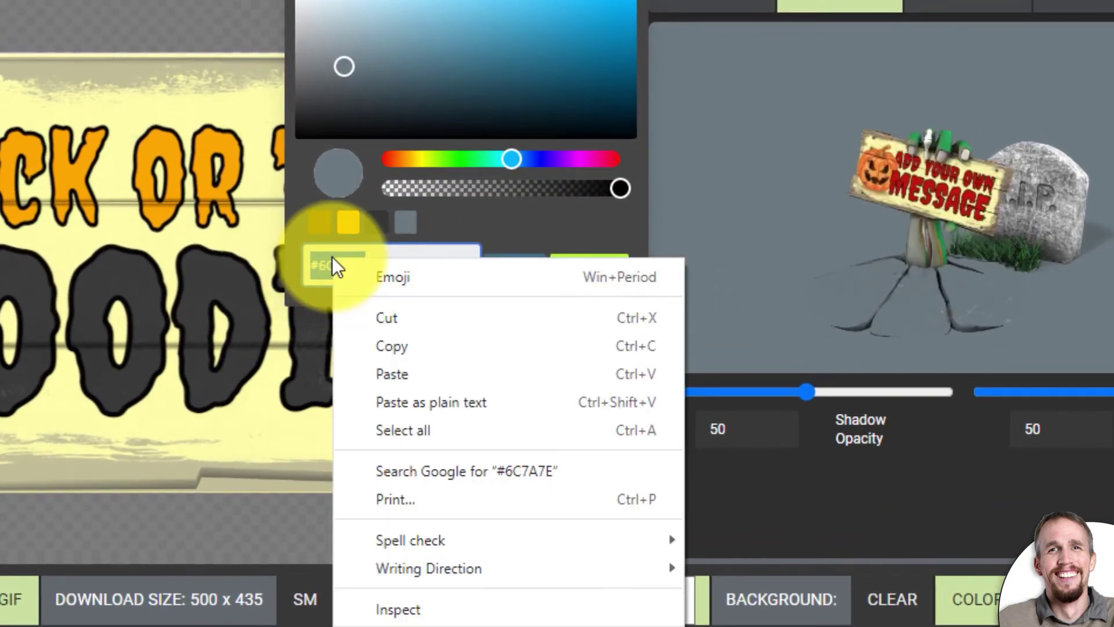
{"action": "left_click", "coordinate": [380, 345]}
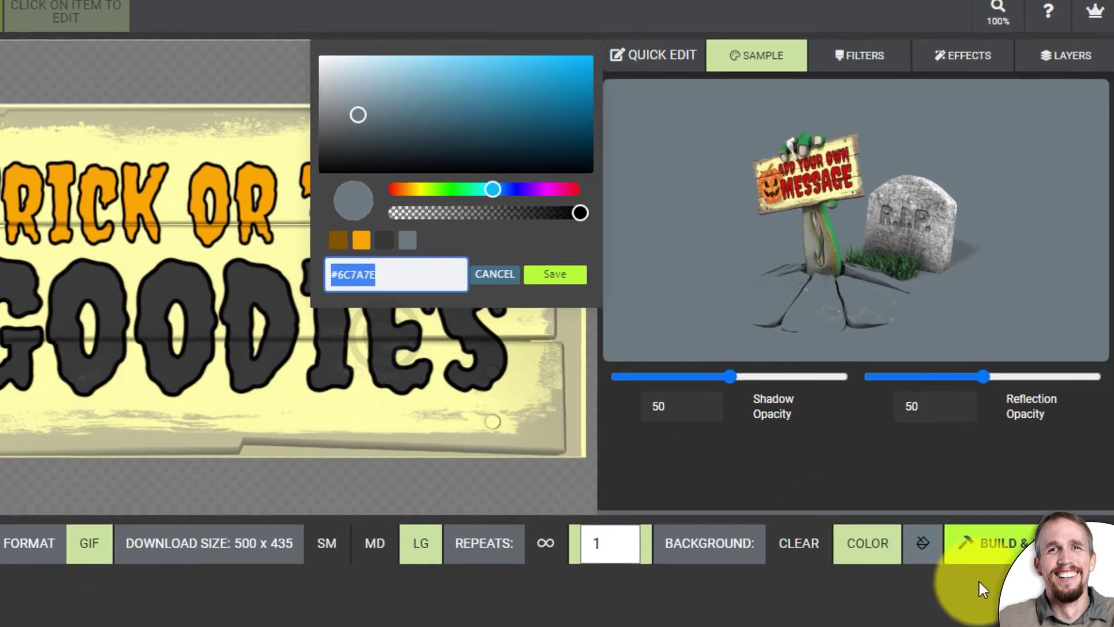
Build and render the customized grave sign GIF, and open the list of customized media to check the render queue.
{"action": "left_click", "coordinate": [984, 549]}
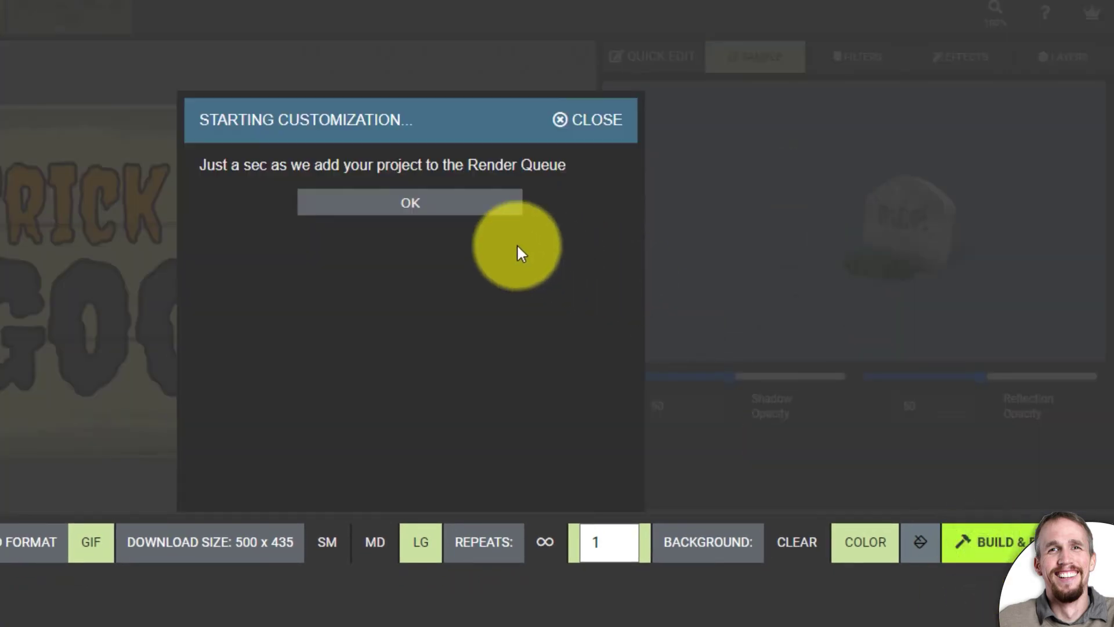
{"action": "left_click", "coordinate": [451, 210]}
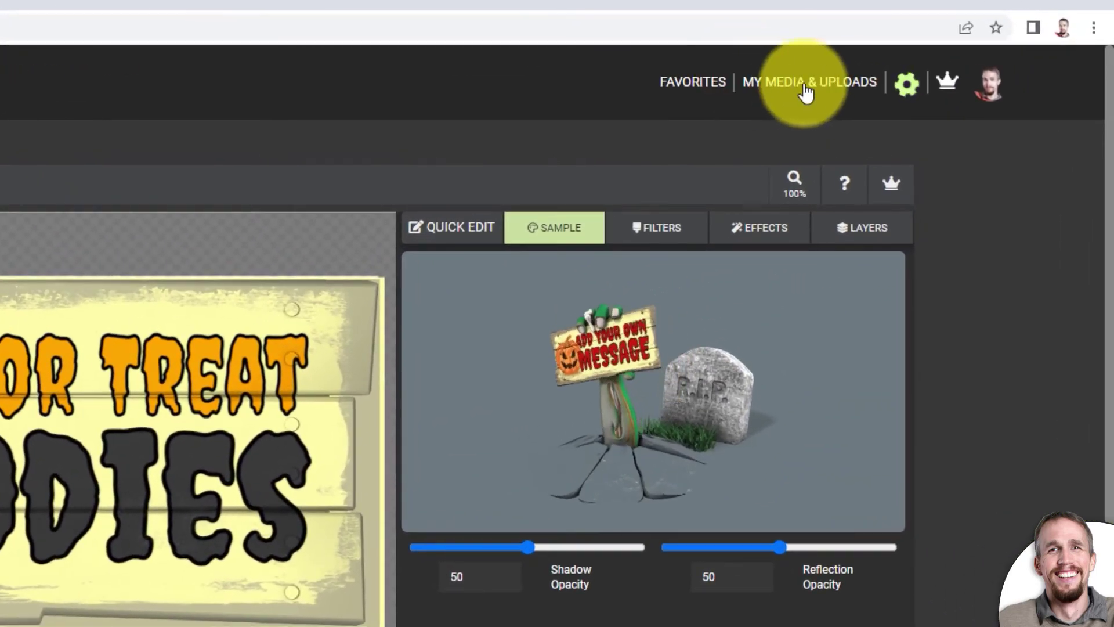
{"action": "left_click", "coordinate": [768, 88]}
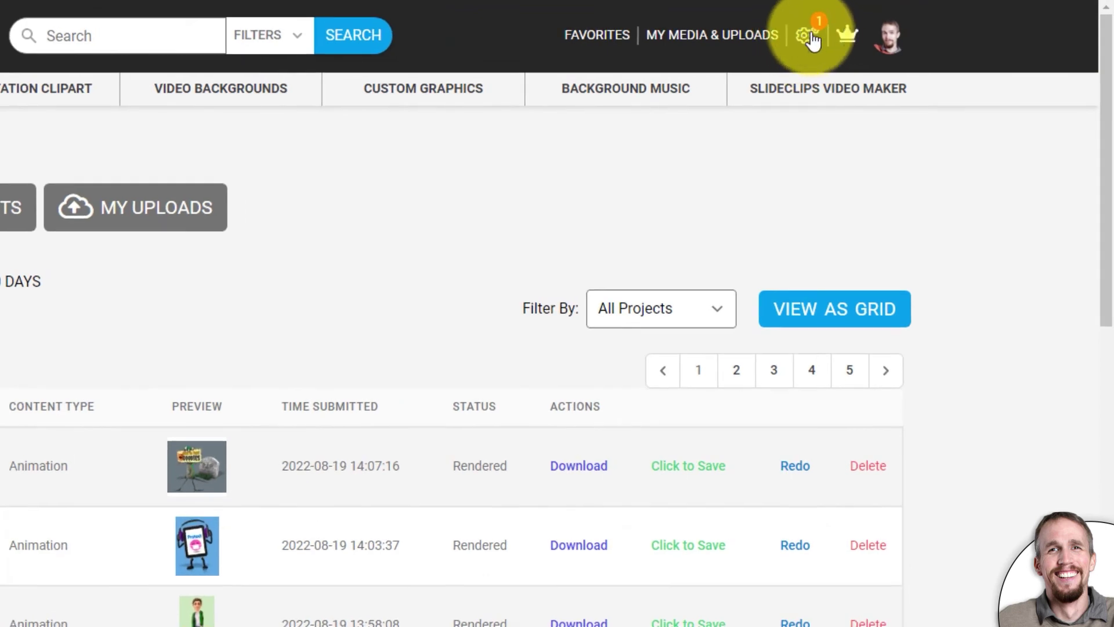
{"action": "left_click", "coordinate": [816, 41]}
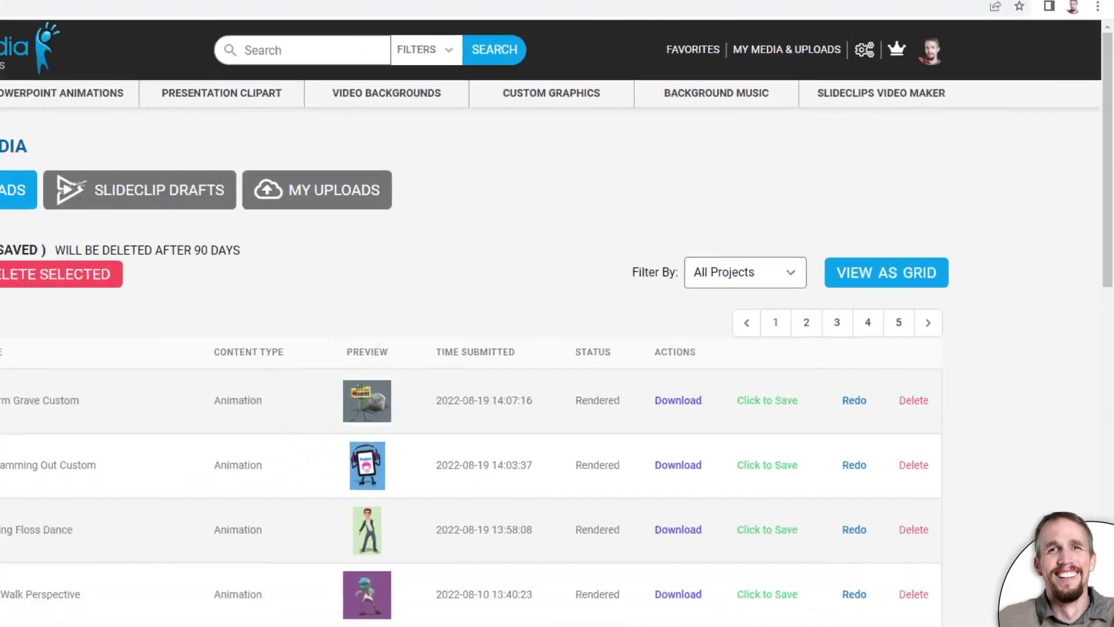
Switch to PowerPoint and duplicate the tablet slide, slide 2.
{"action": "left_click", "coordinate": [383, 615]}
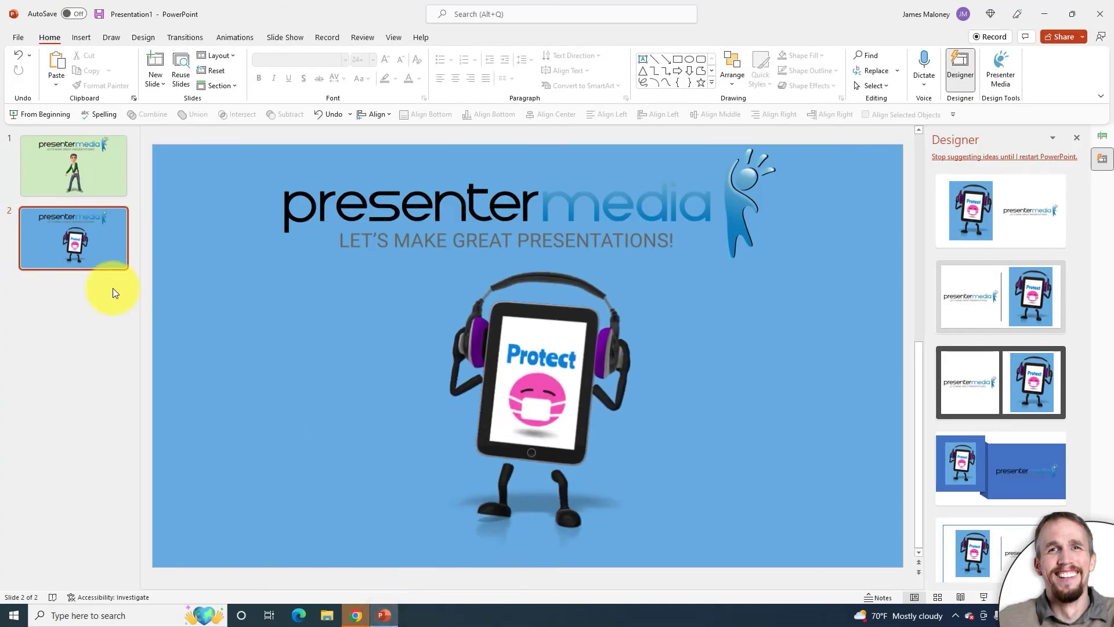
{"action": "left_click", "coordinate": [83, 246]}
{"action": "right_click", "coordinate": [82, 242]}
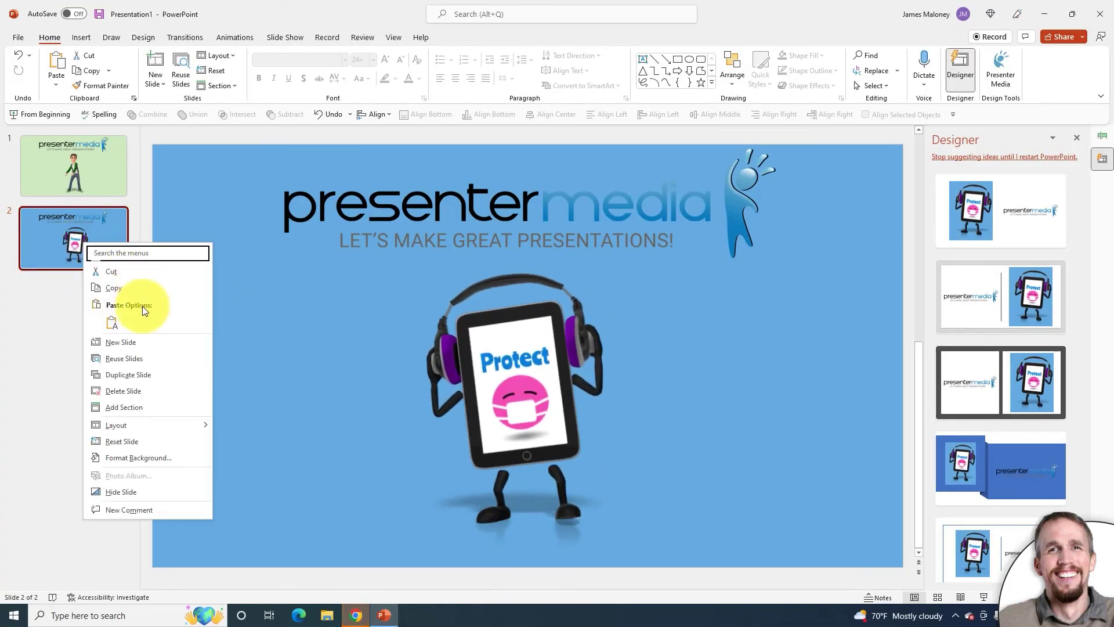
{"action": "left_click", "coordinate": [119, 374]}
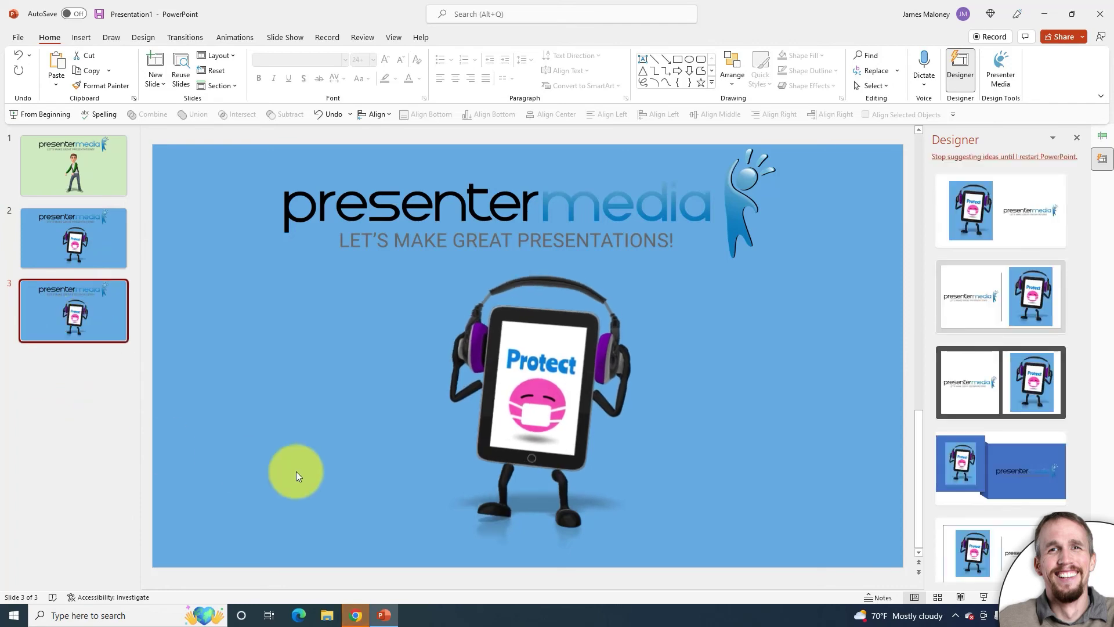
{"action": "left_click", "coordinate": [81, 37]}
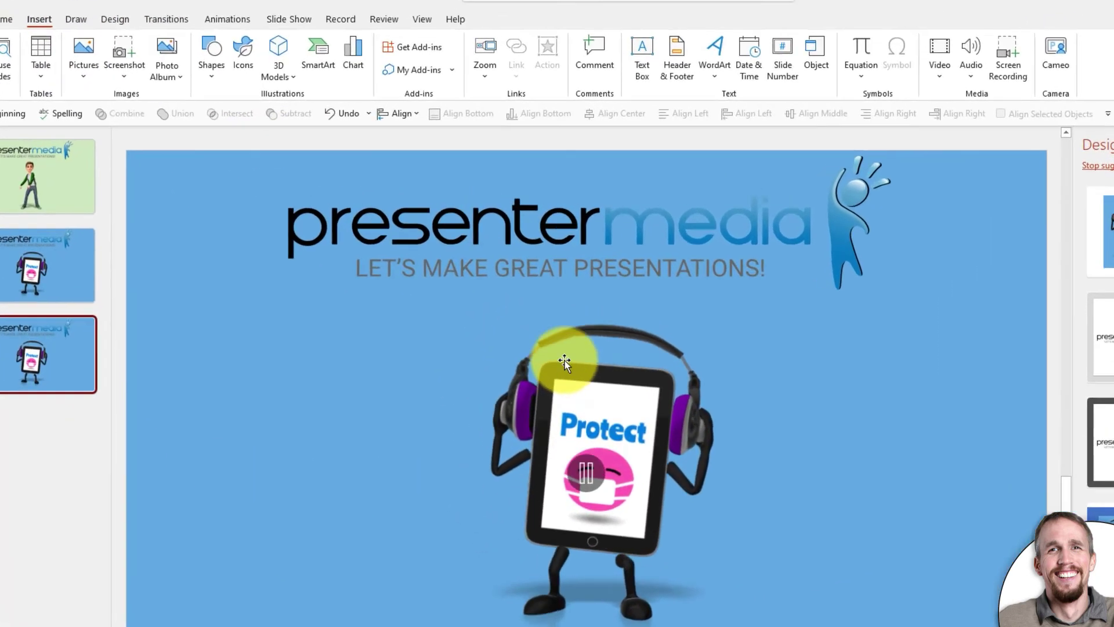
{"action": "left_click", "coordinate": [525, 342]}
{"action": "right_click", "coordinate": [525, 343]}
{"action": "mouse_move", "coordinate": [785, 189]}
{"action": "left_click", "coordinate": [1011, 193]}
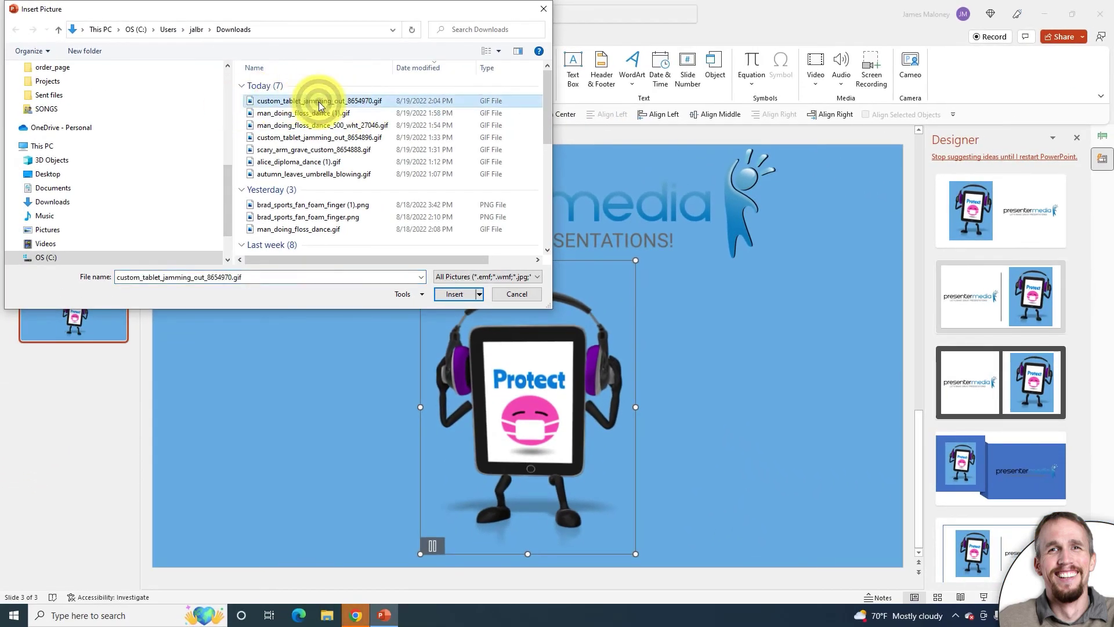
{"action": "left_click", "coordinate": [313, 125]}
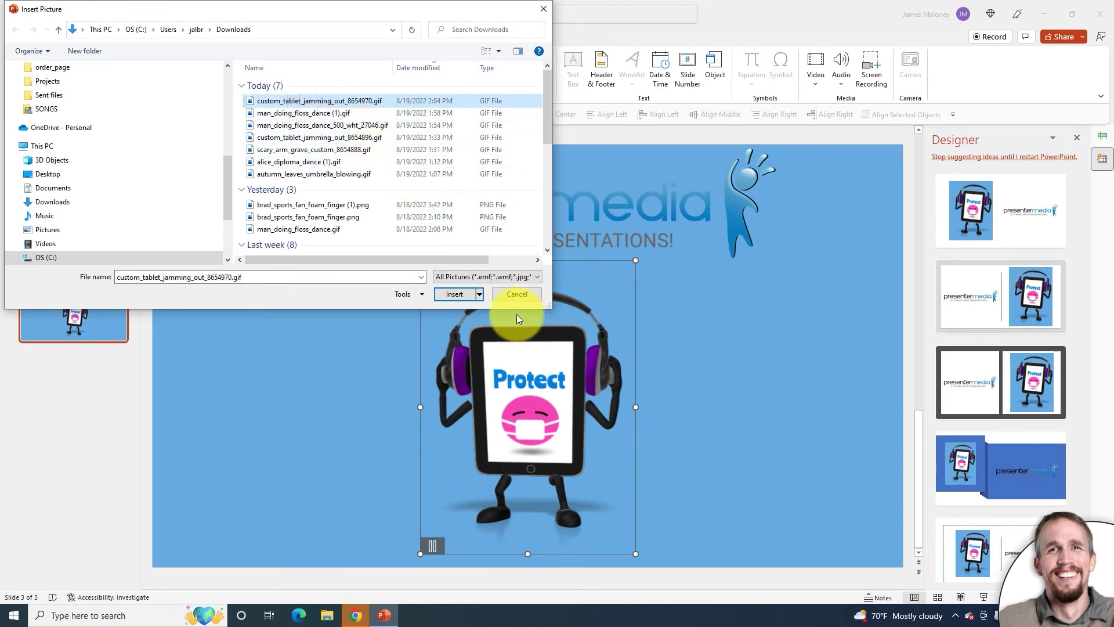
{"action": "left_click", "coordinate": [506, 296]}
Switch to Chrome and download the rendered Scary Arm Grave Custom animation as scary_arm_grave_custom_8654979.gif into Downloads.
{"action": "left_click", "coordinate": [360, 614]}
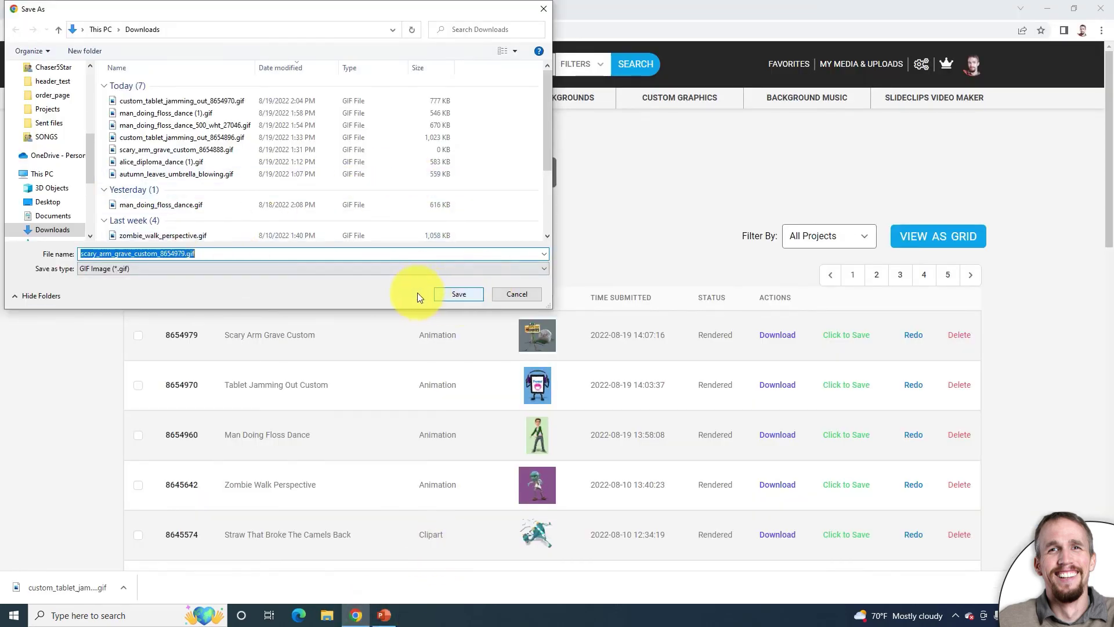
{"action": "left_click", "coordinate": [458, 293]}
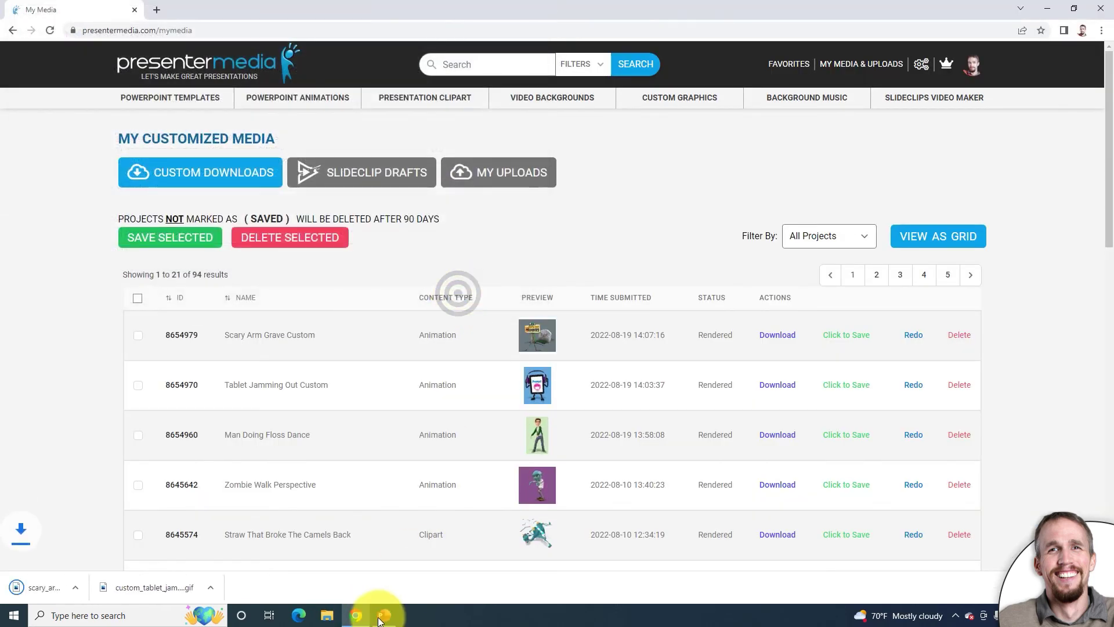
Switch to PowerPoint, replace slide 3's tablet picture with scary_arm_grave_custom_8654979.gif from Downloads, and enlarge it below the logo.
{"action": "left_click", "coordinate": [383, 615]}
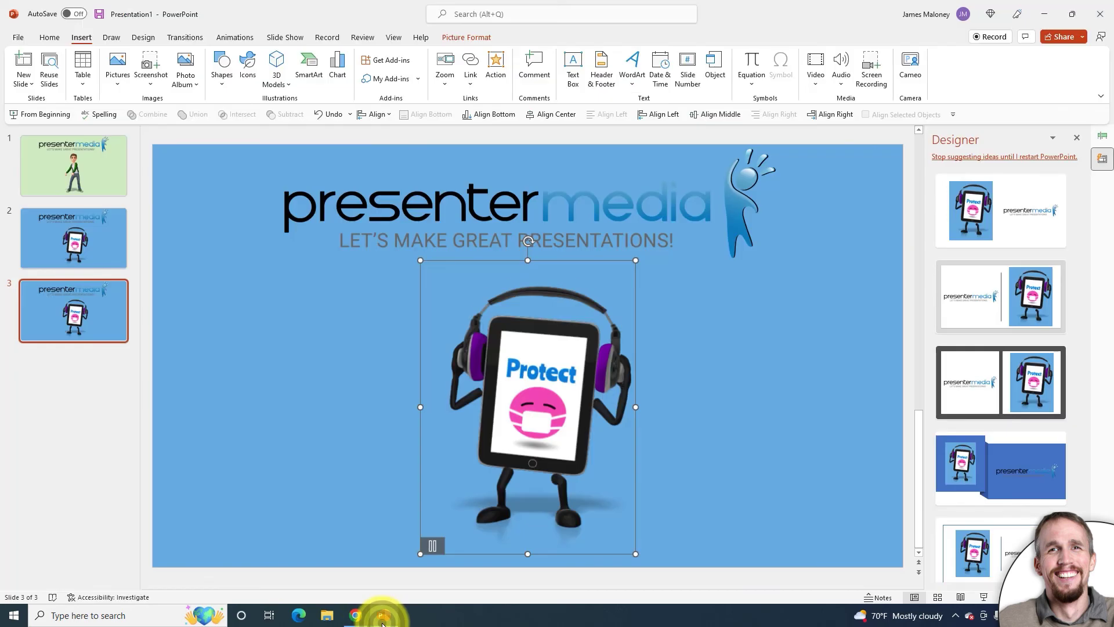
{"action": "right_click", "coordinate": [528, 317]}
{"action": "mouse_move", "coordinate": [642, 426]}
{"action": "left_click", "coordinate": [686, 423]}
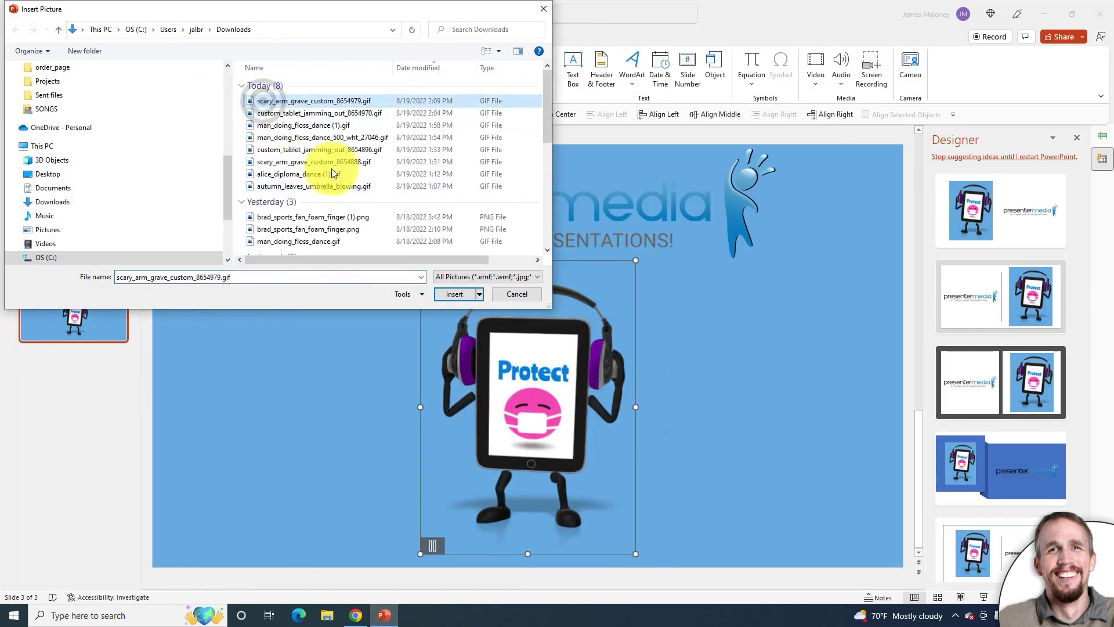
{"action": "left_click", "coordinate": [452, 293]}
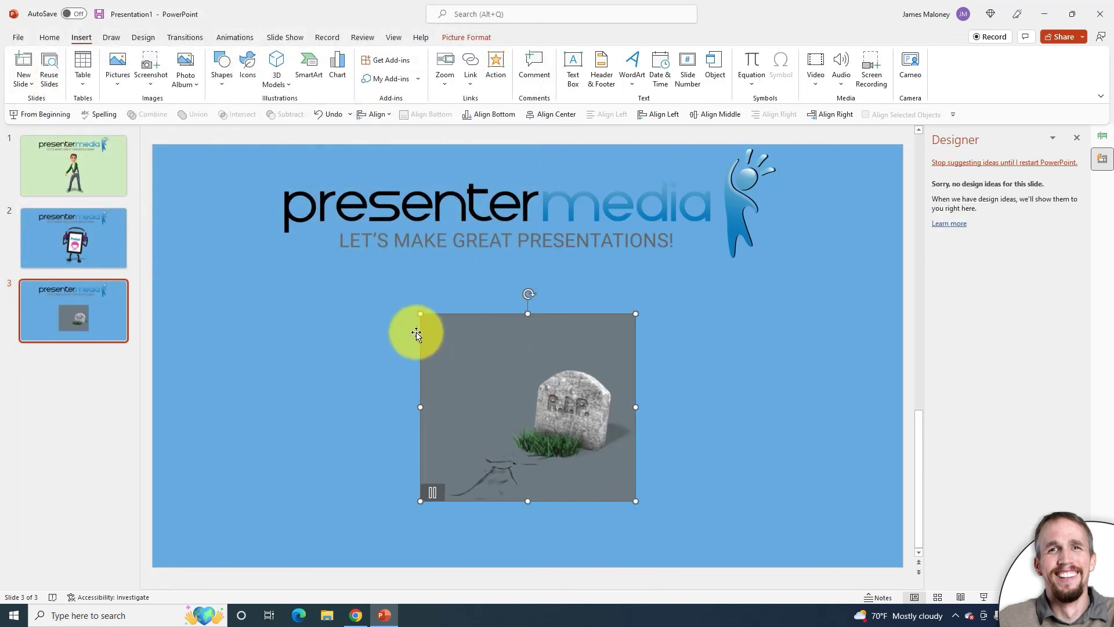
{"action": "left_click_drag", "start_coordinate": [421, 313], "coordinate": [496, 355]}
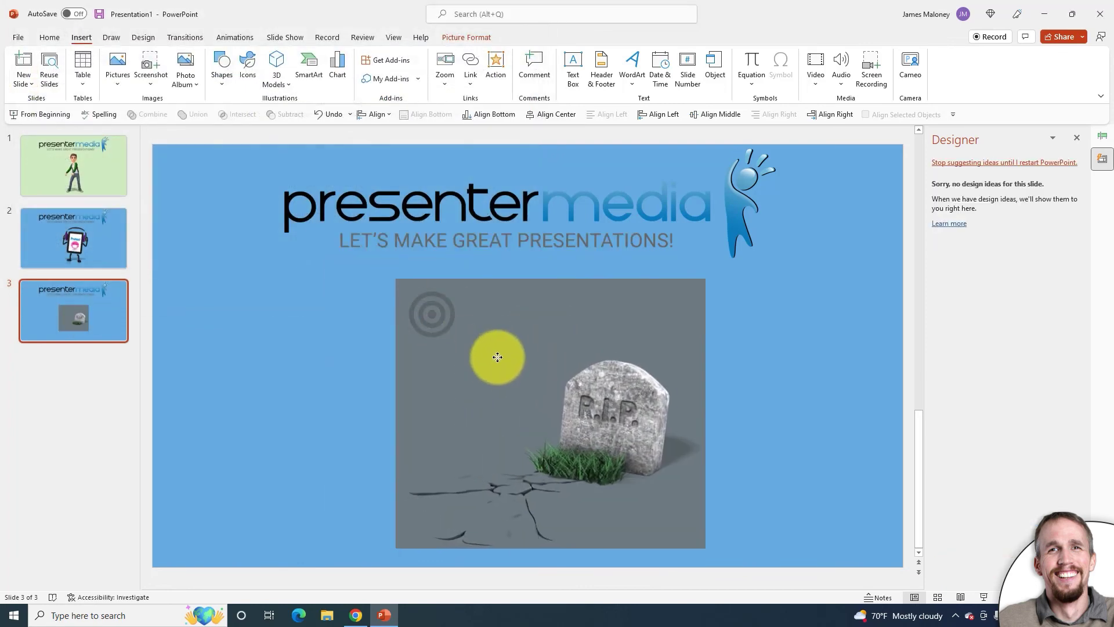
Open the background formatting options for slide 3.
{"action": "right_click", "coordinate": [235, 308]}
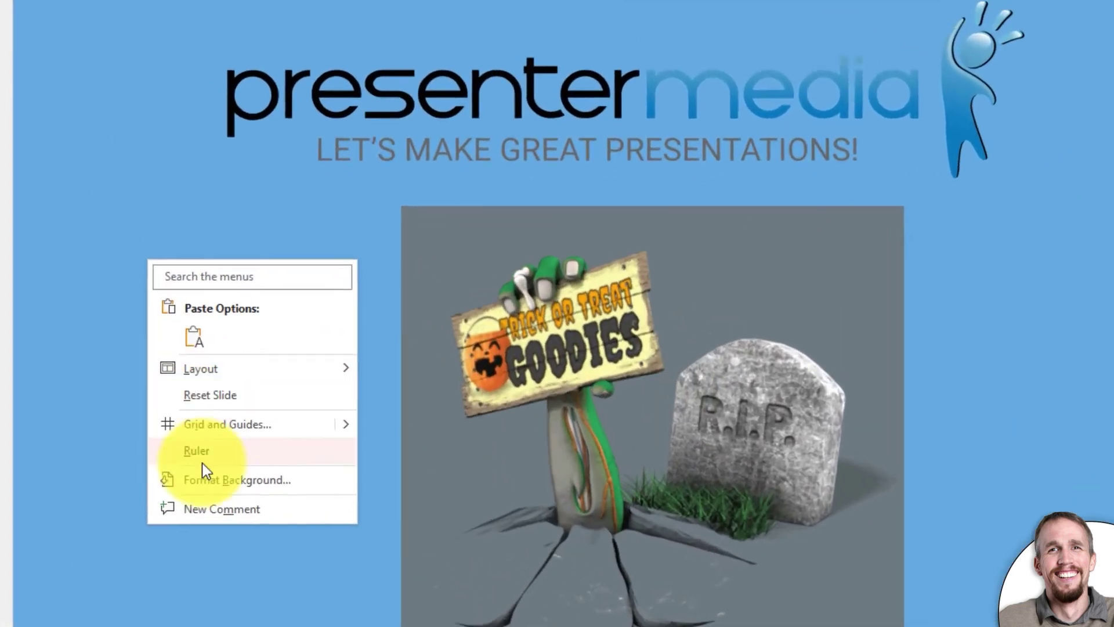